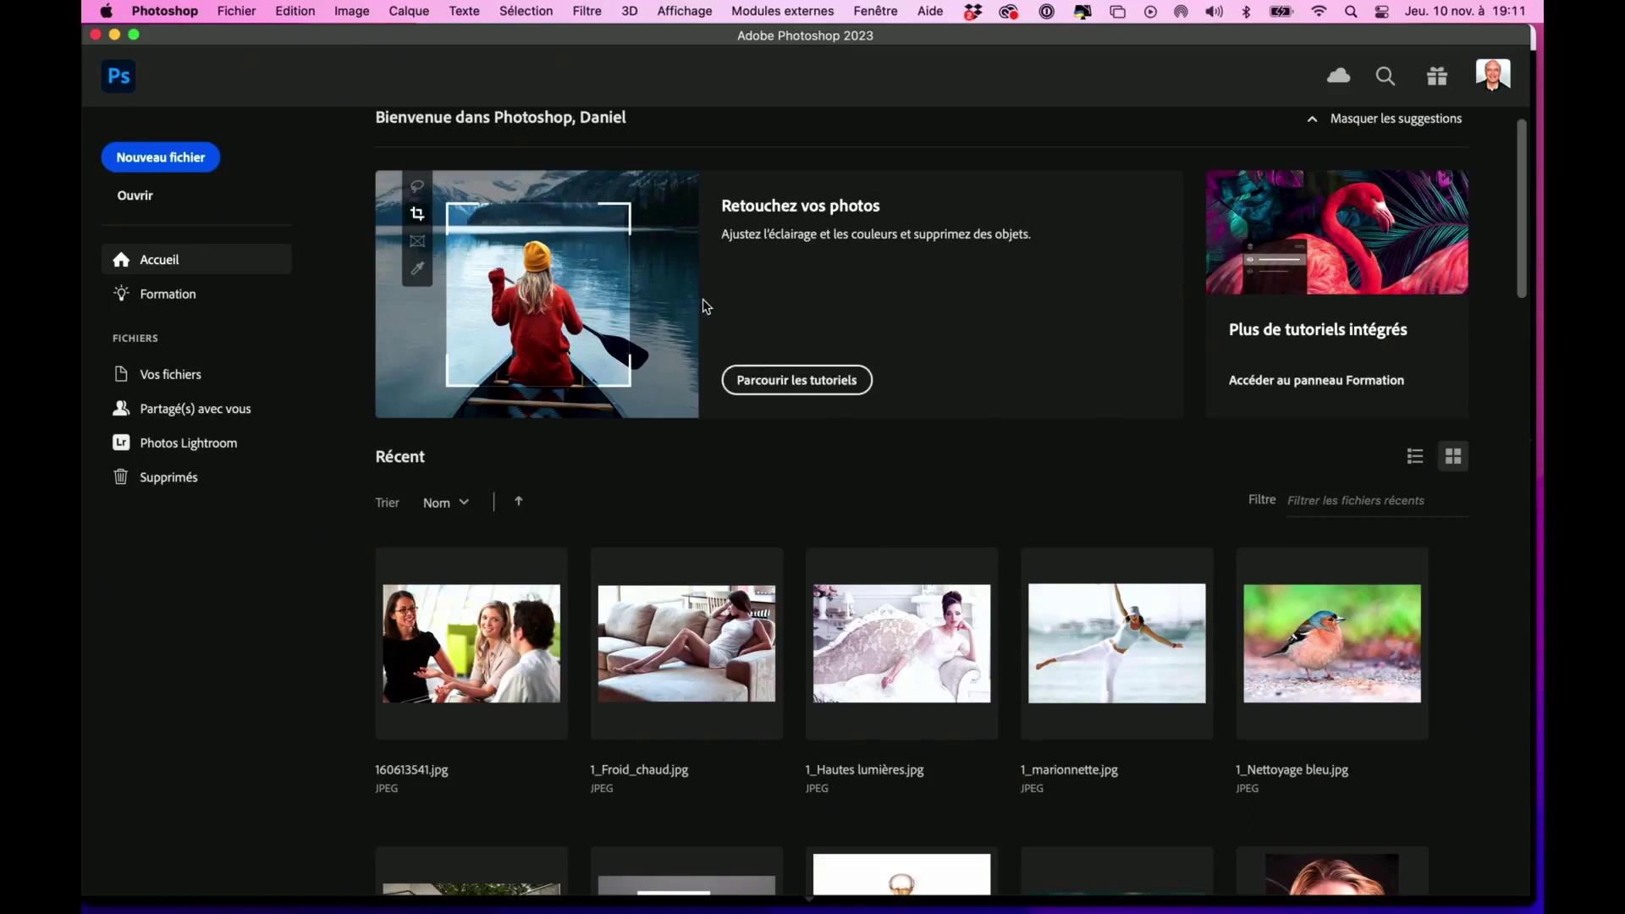
pyautogui.click(142, 202)
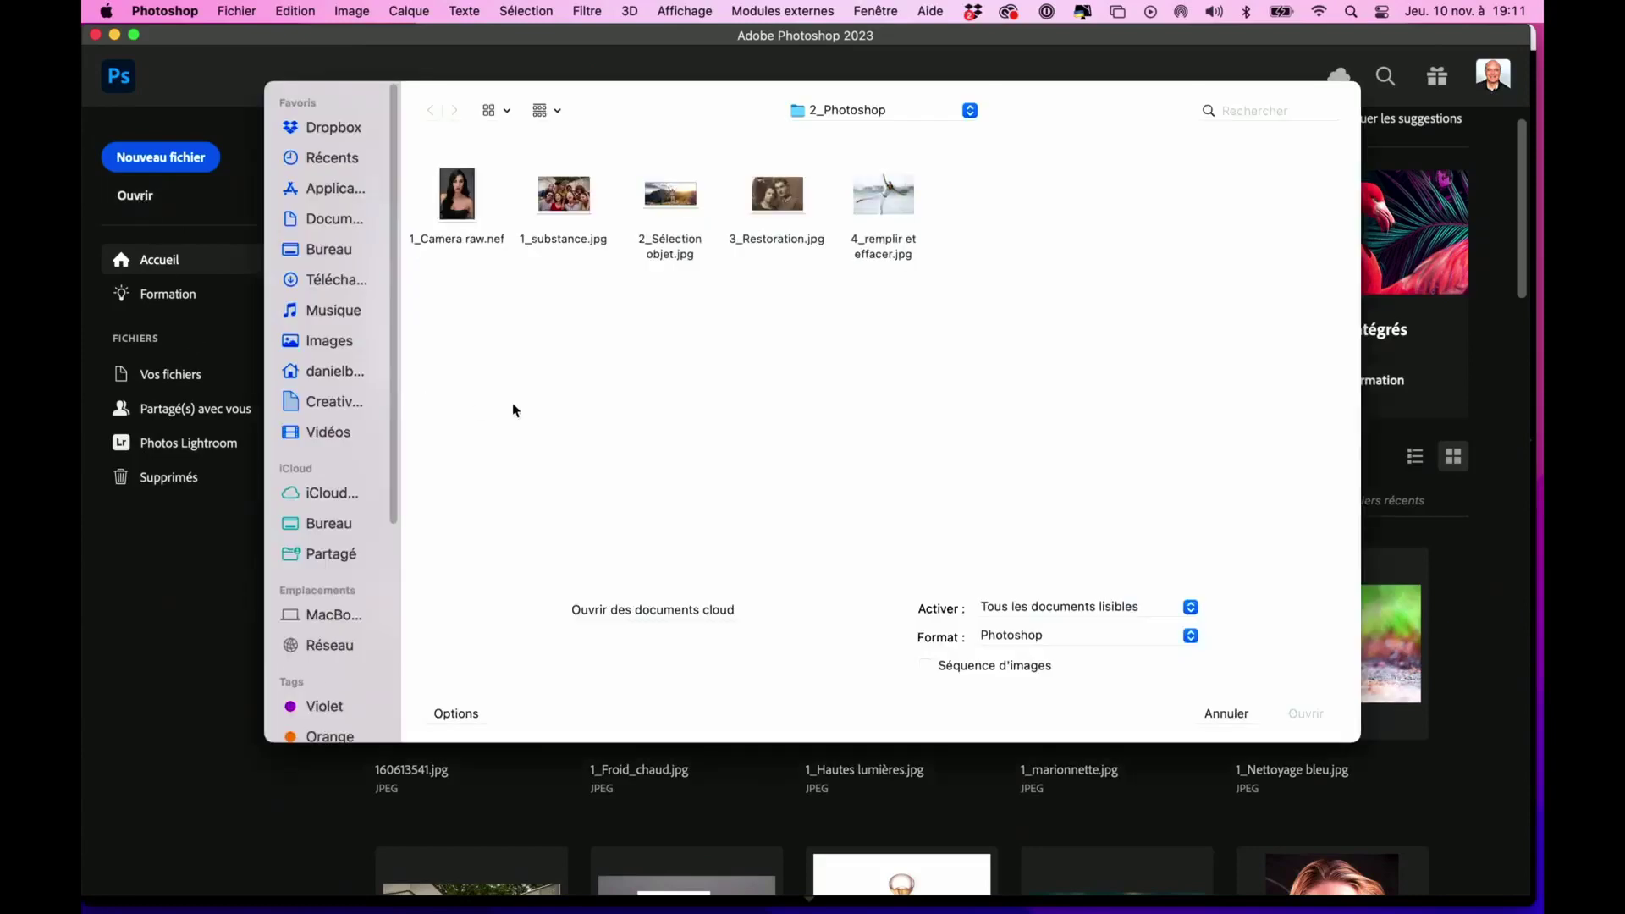
pyautogui.doubleClick(455, 202)
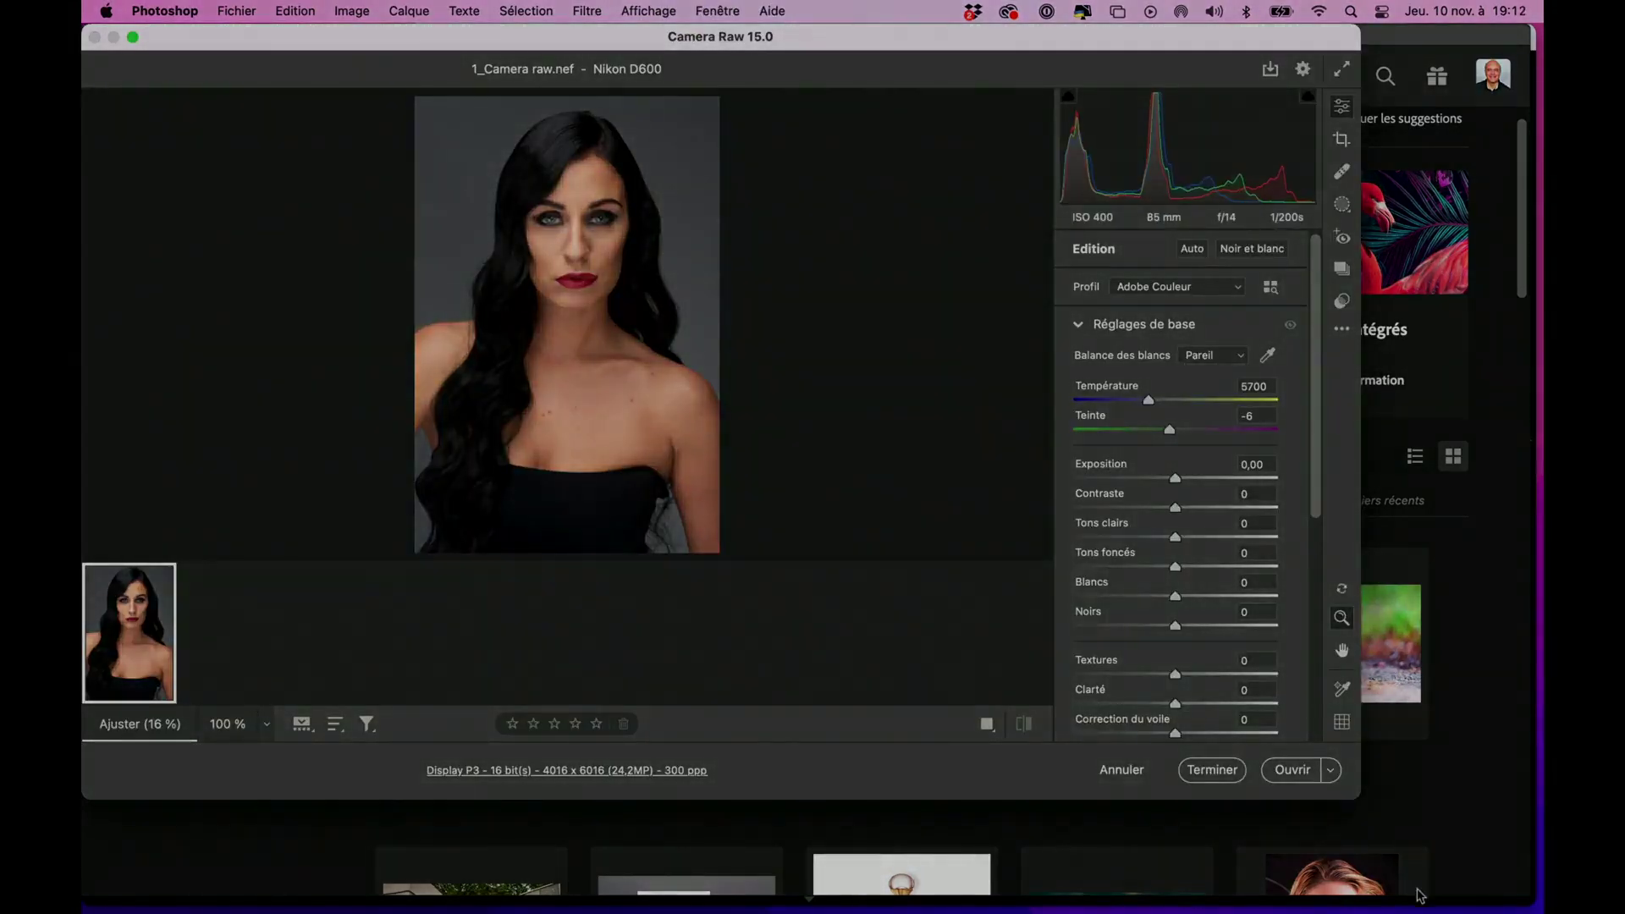
pyautogui.moveTo(1361, 798); pyautogui.dragTo(1516, 889)
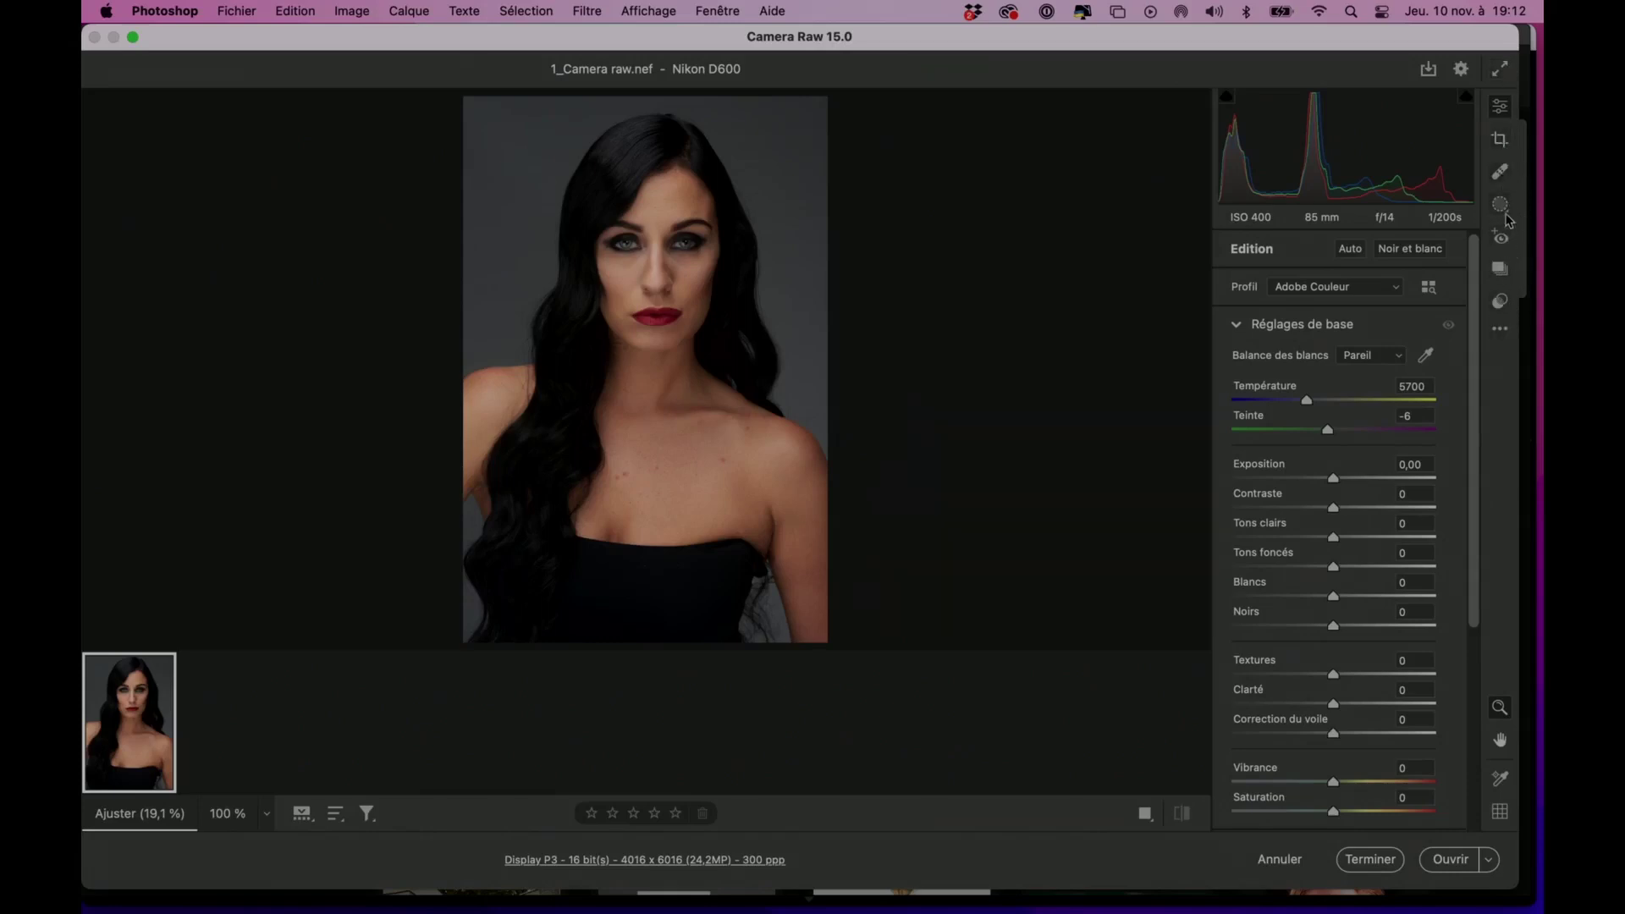
pyautogui.click(1501, 207)
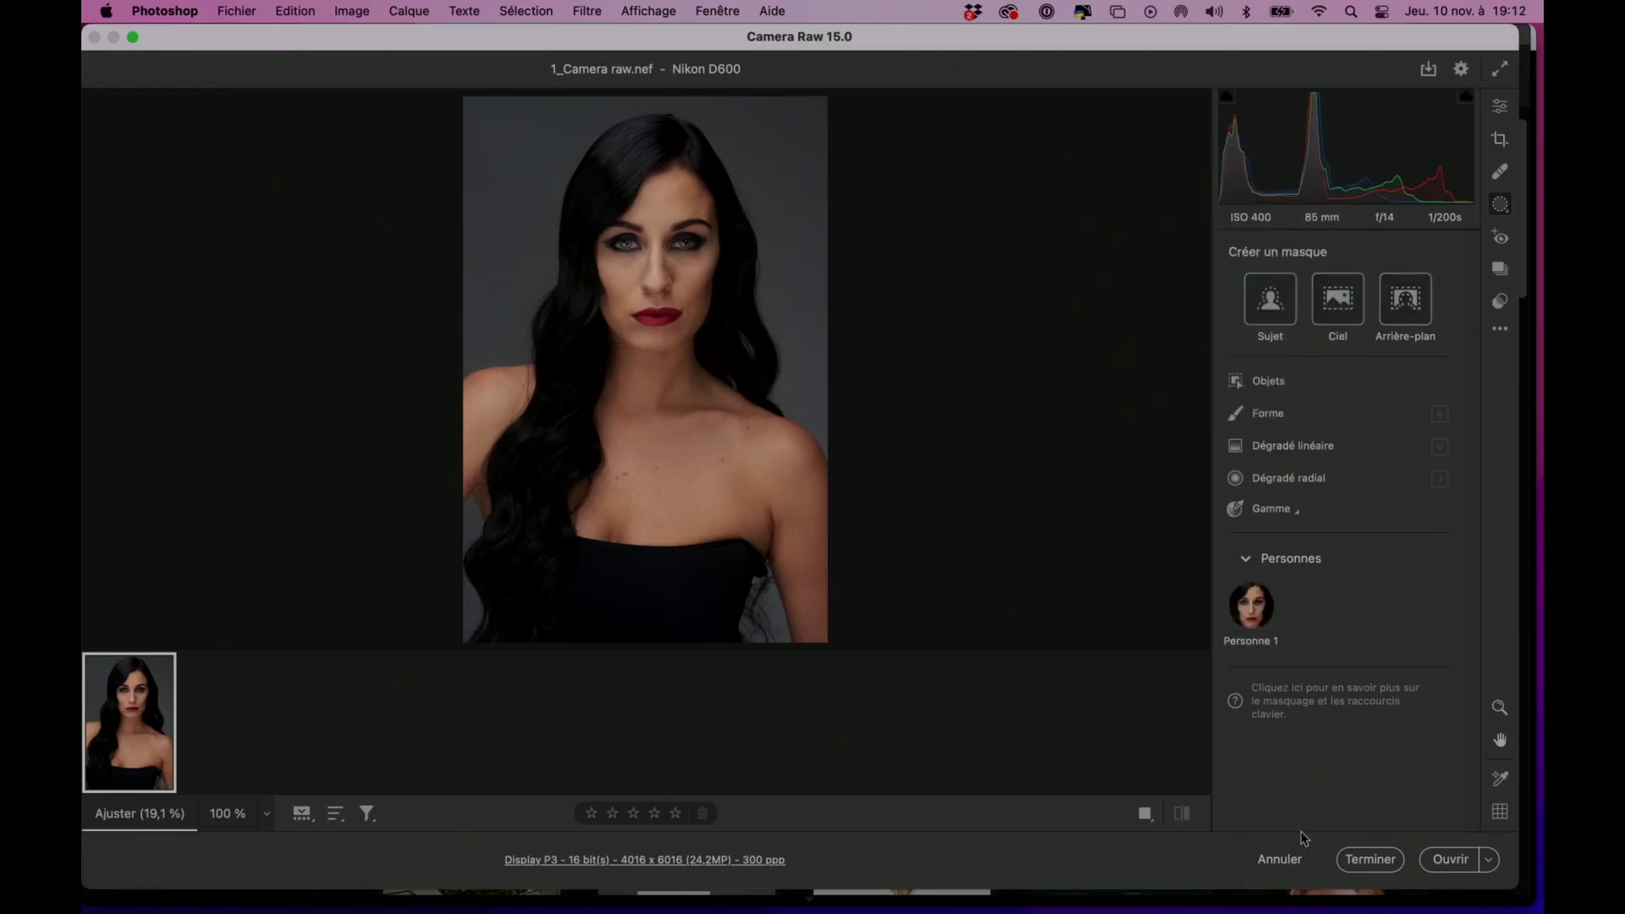
pyautogui.click(1284, 862)
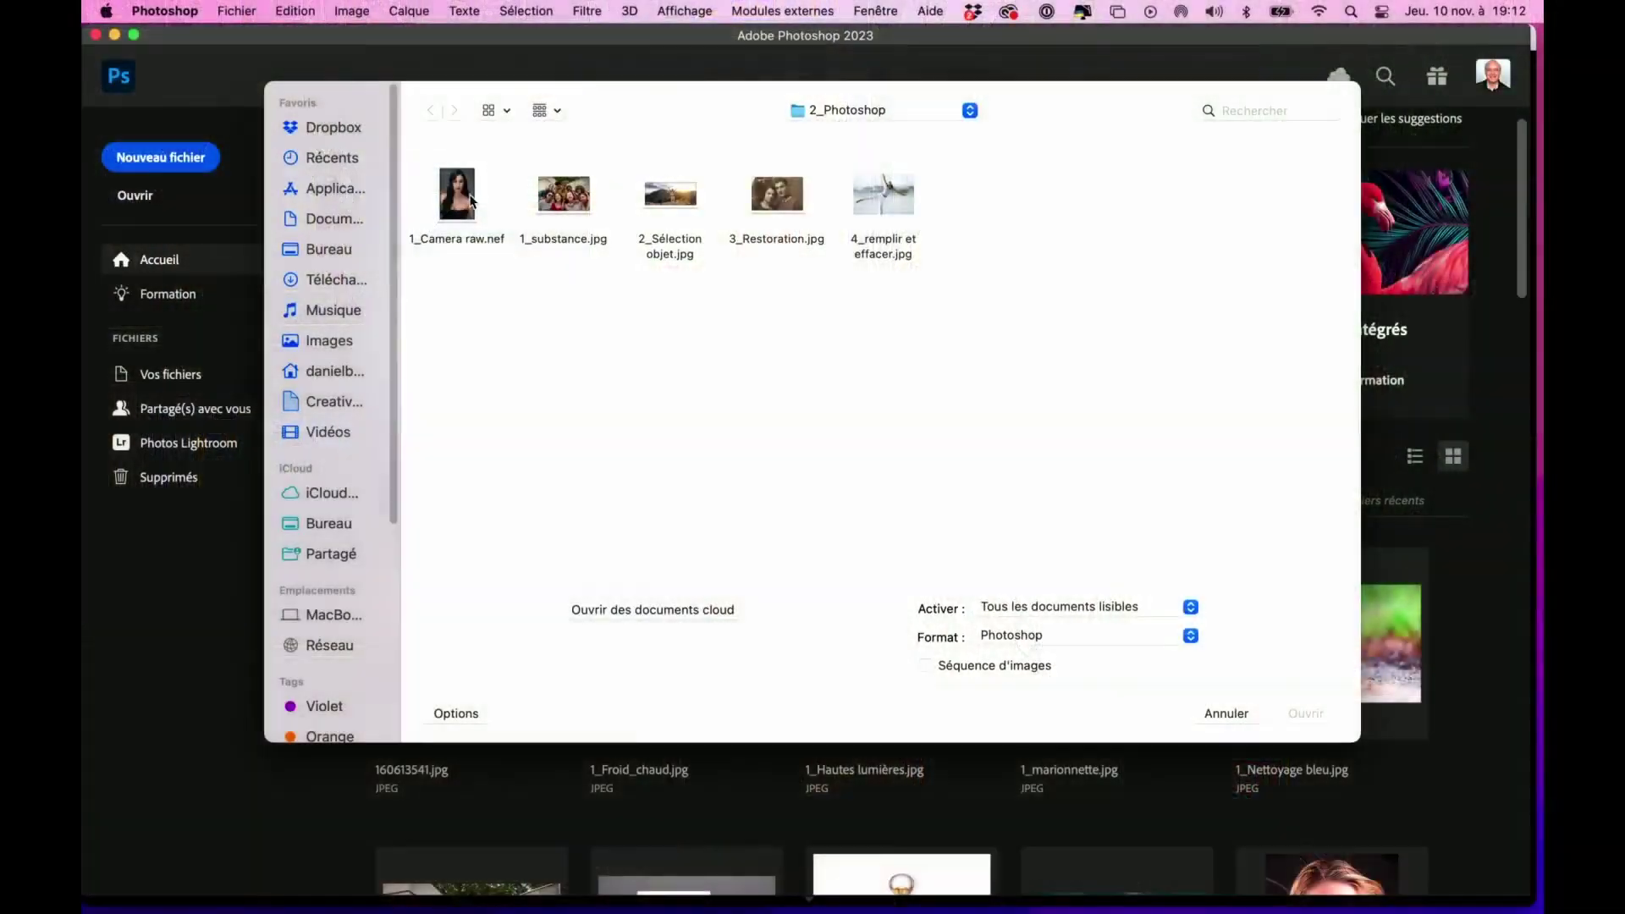
# Open 1_Camera raw.nef from the 2_Photoshop folder in Camera Raw
pyautogui.click(463, 203)
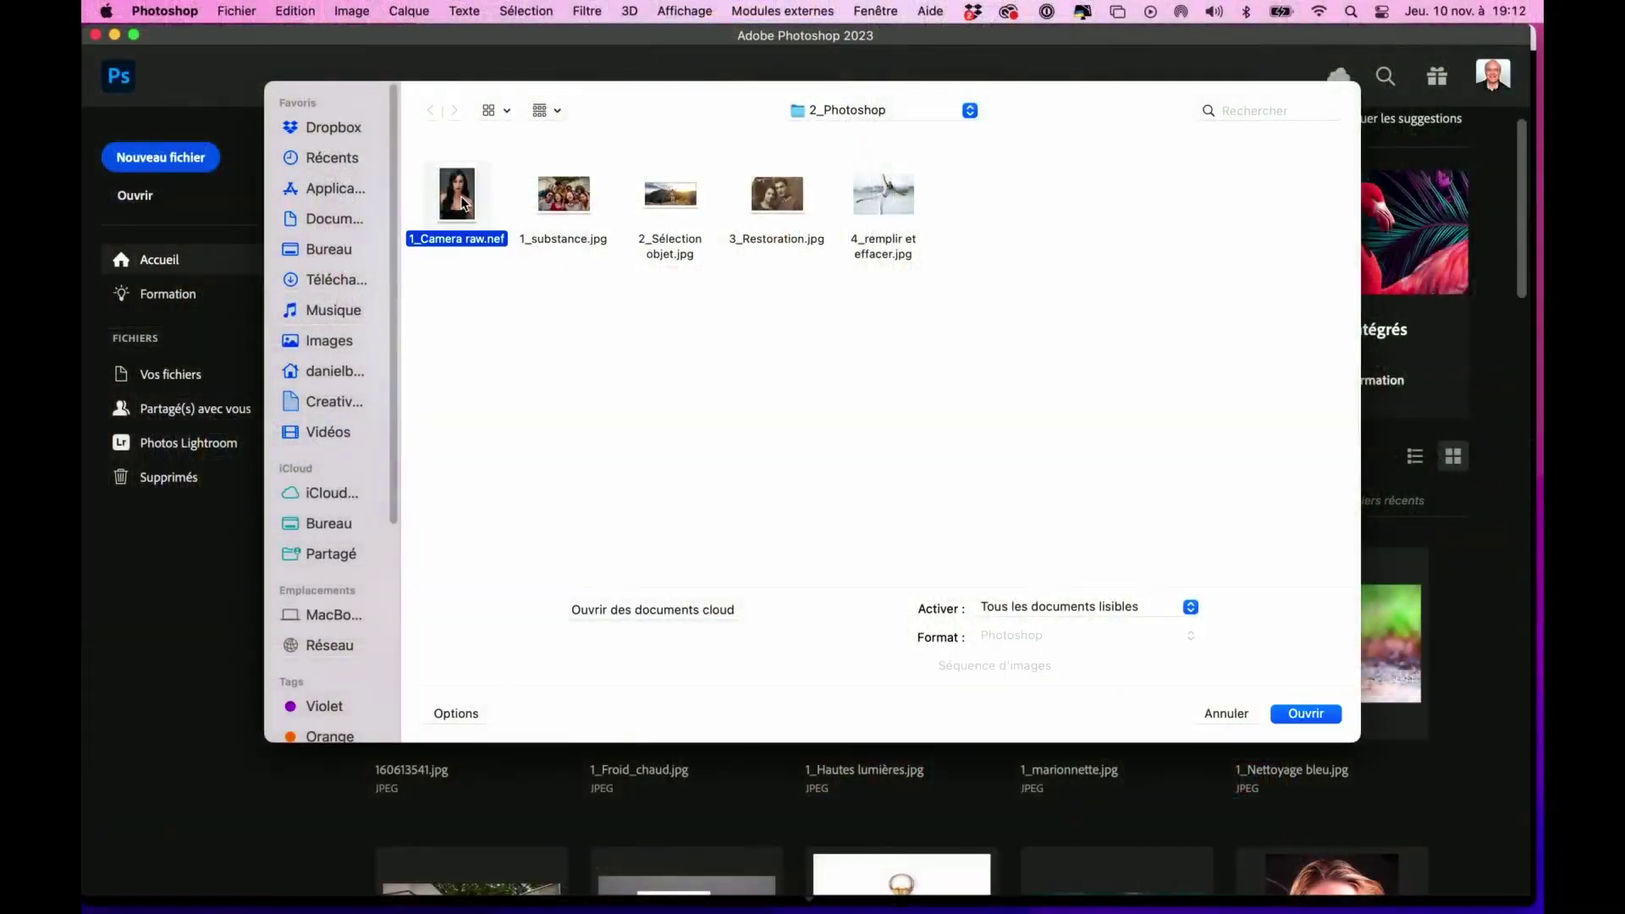
pyautogui.doubleClick(463, 203)
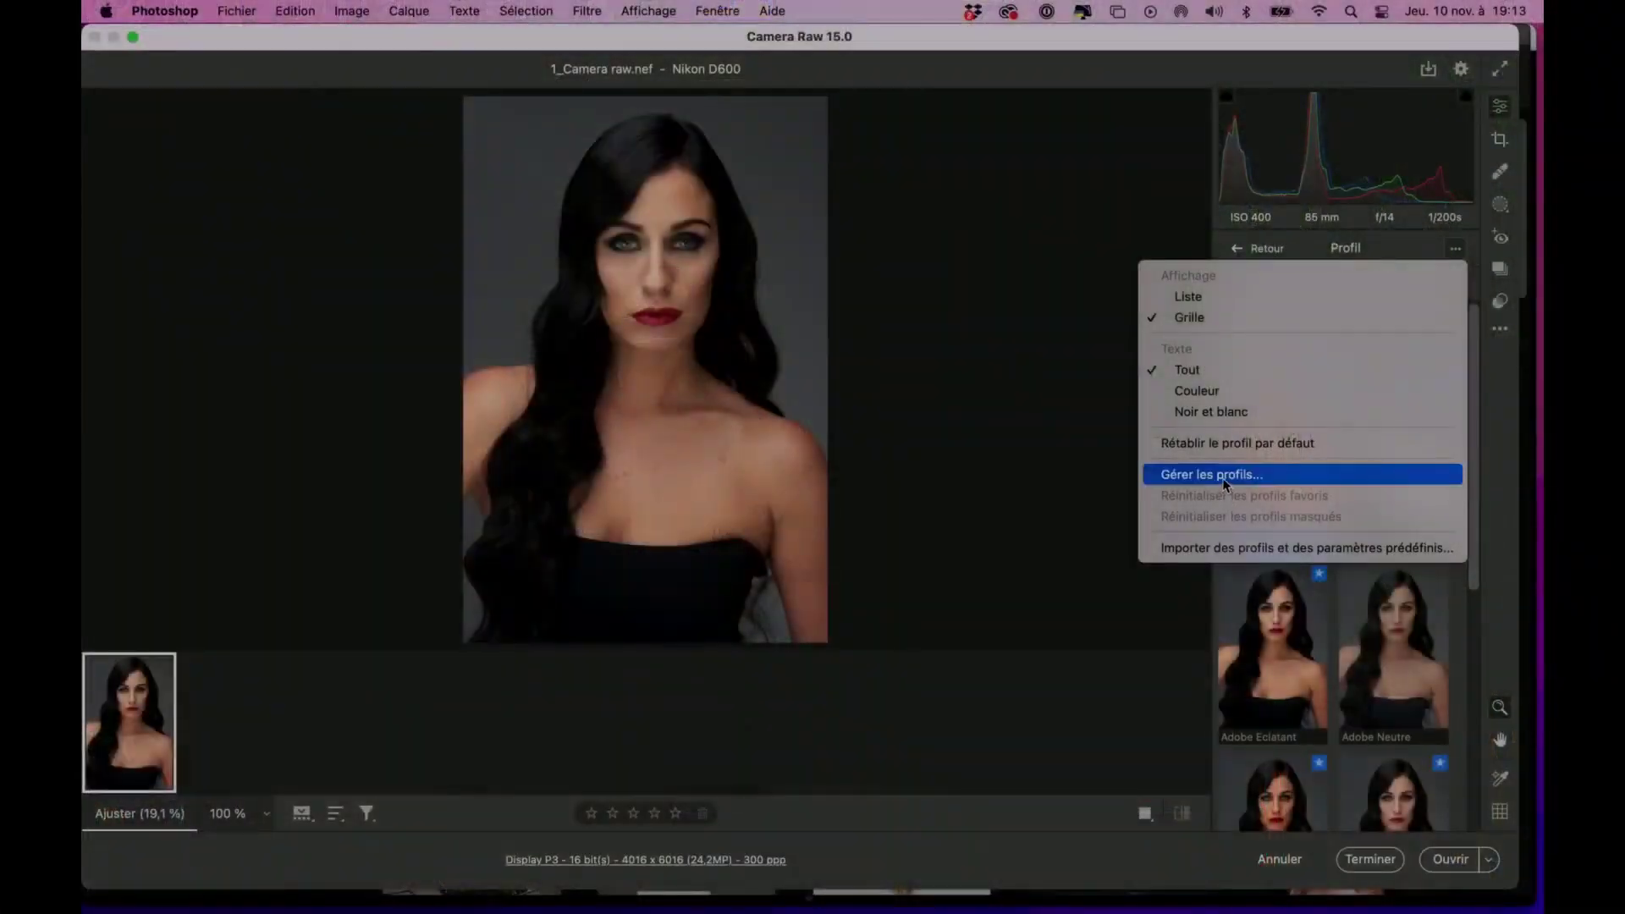
# Apply the Standard v2 profile from the Rendu de l'appareil group to the portrait and collapse that group
pyautogui.click(1027, 446)
pyautogui.scroll(-5, 1470, 444)
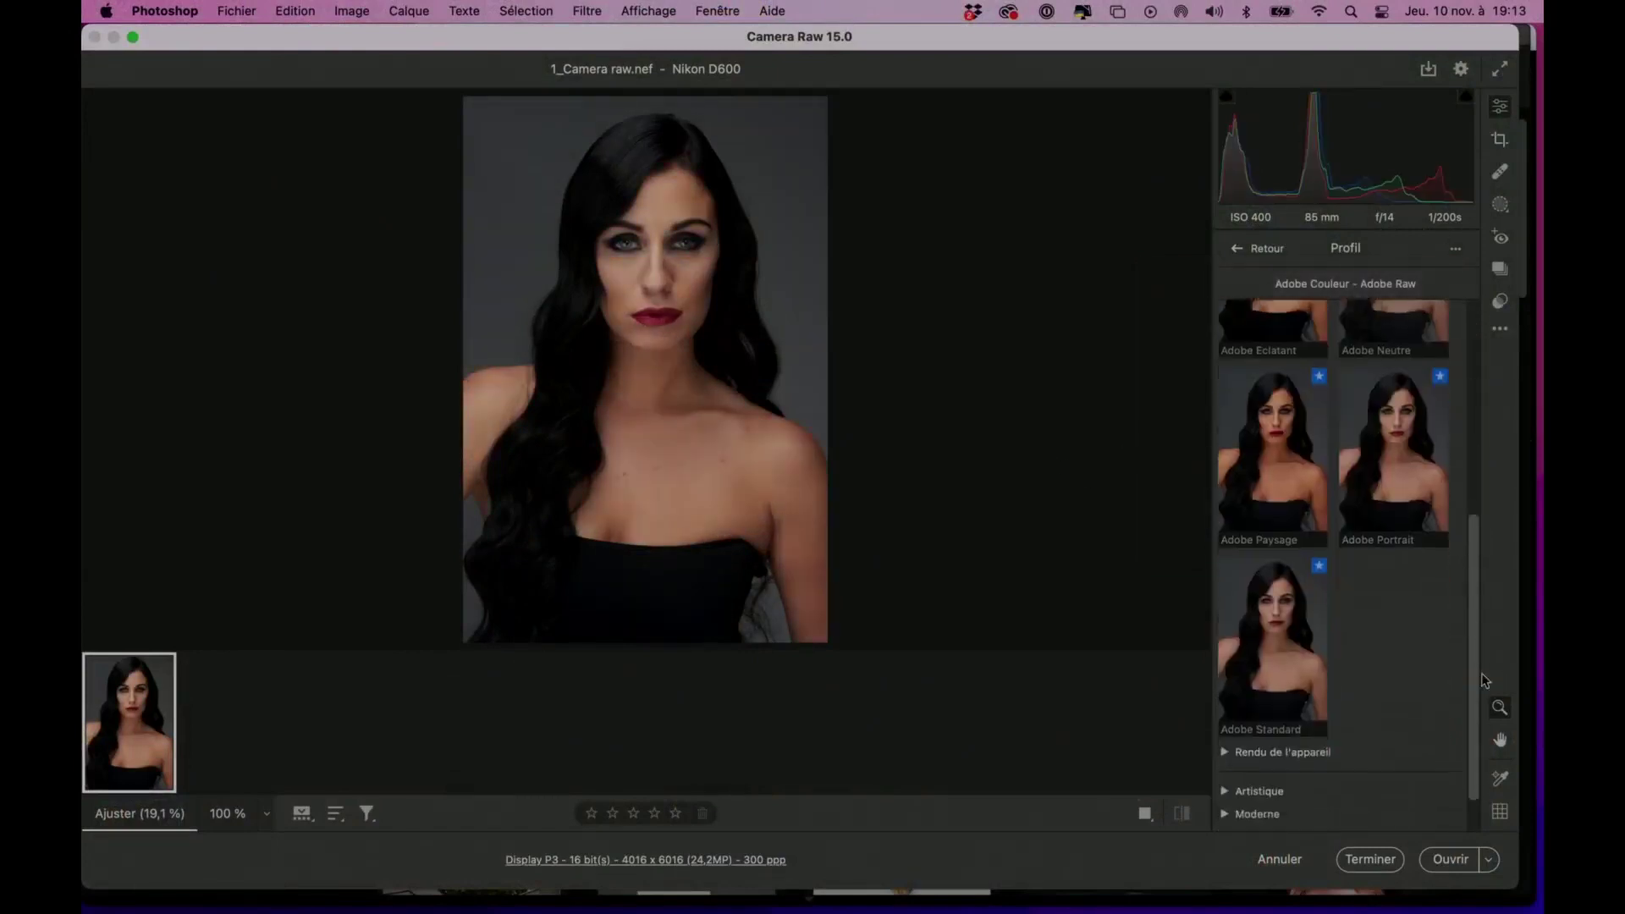
pyautogui.click(1500, 780)
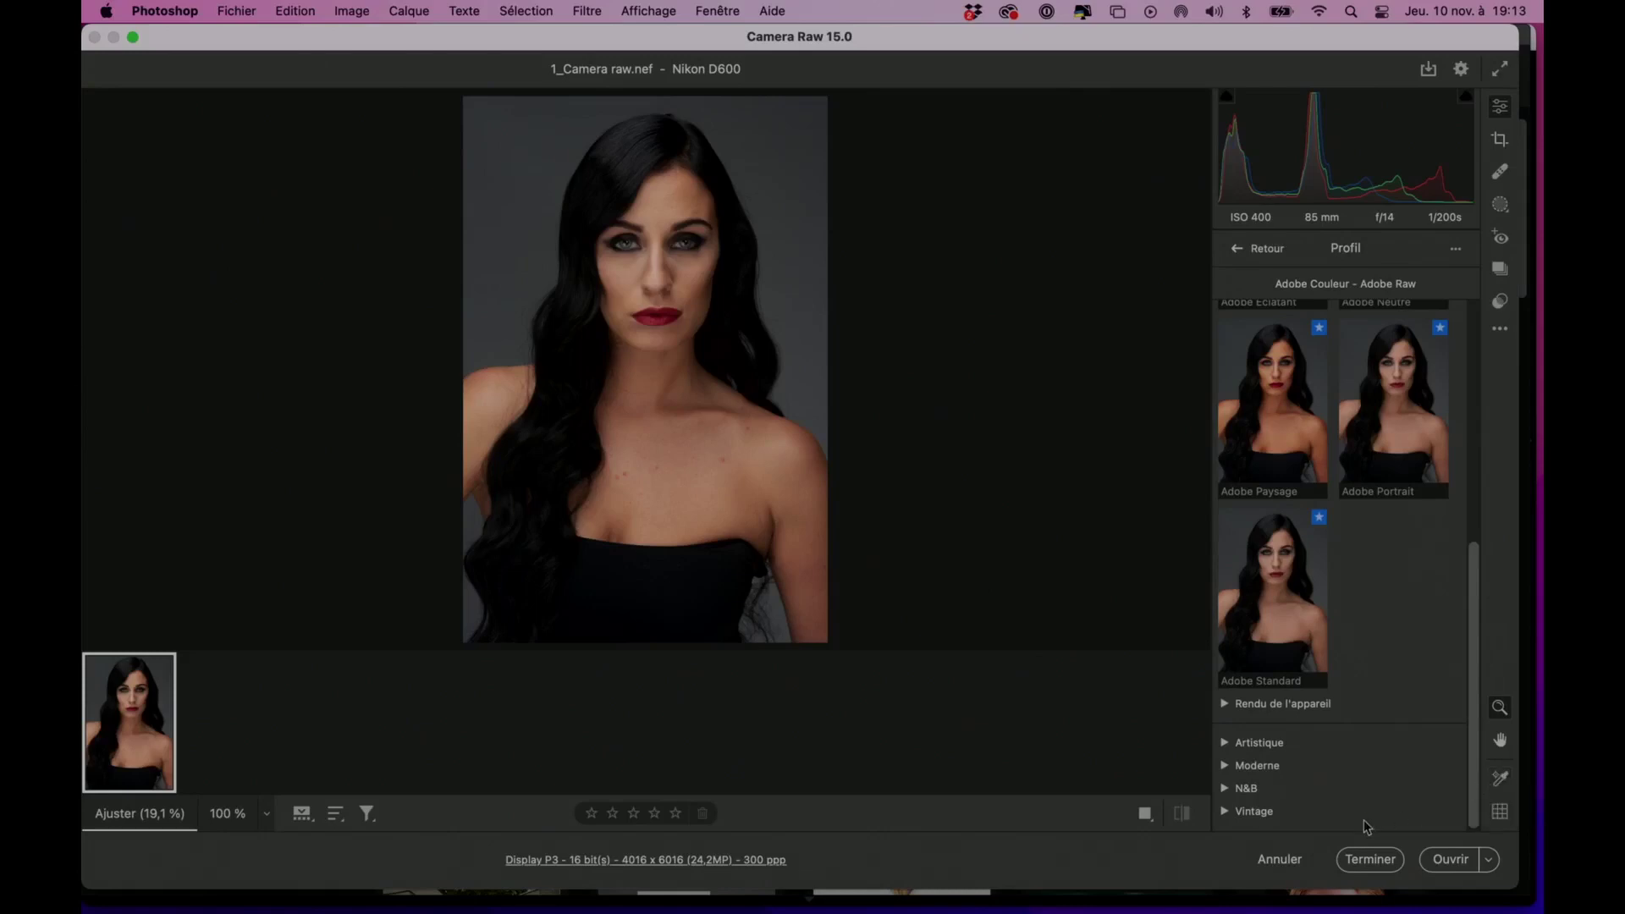
pyautogui.click(1278, 703)
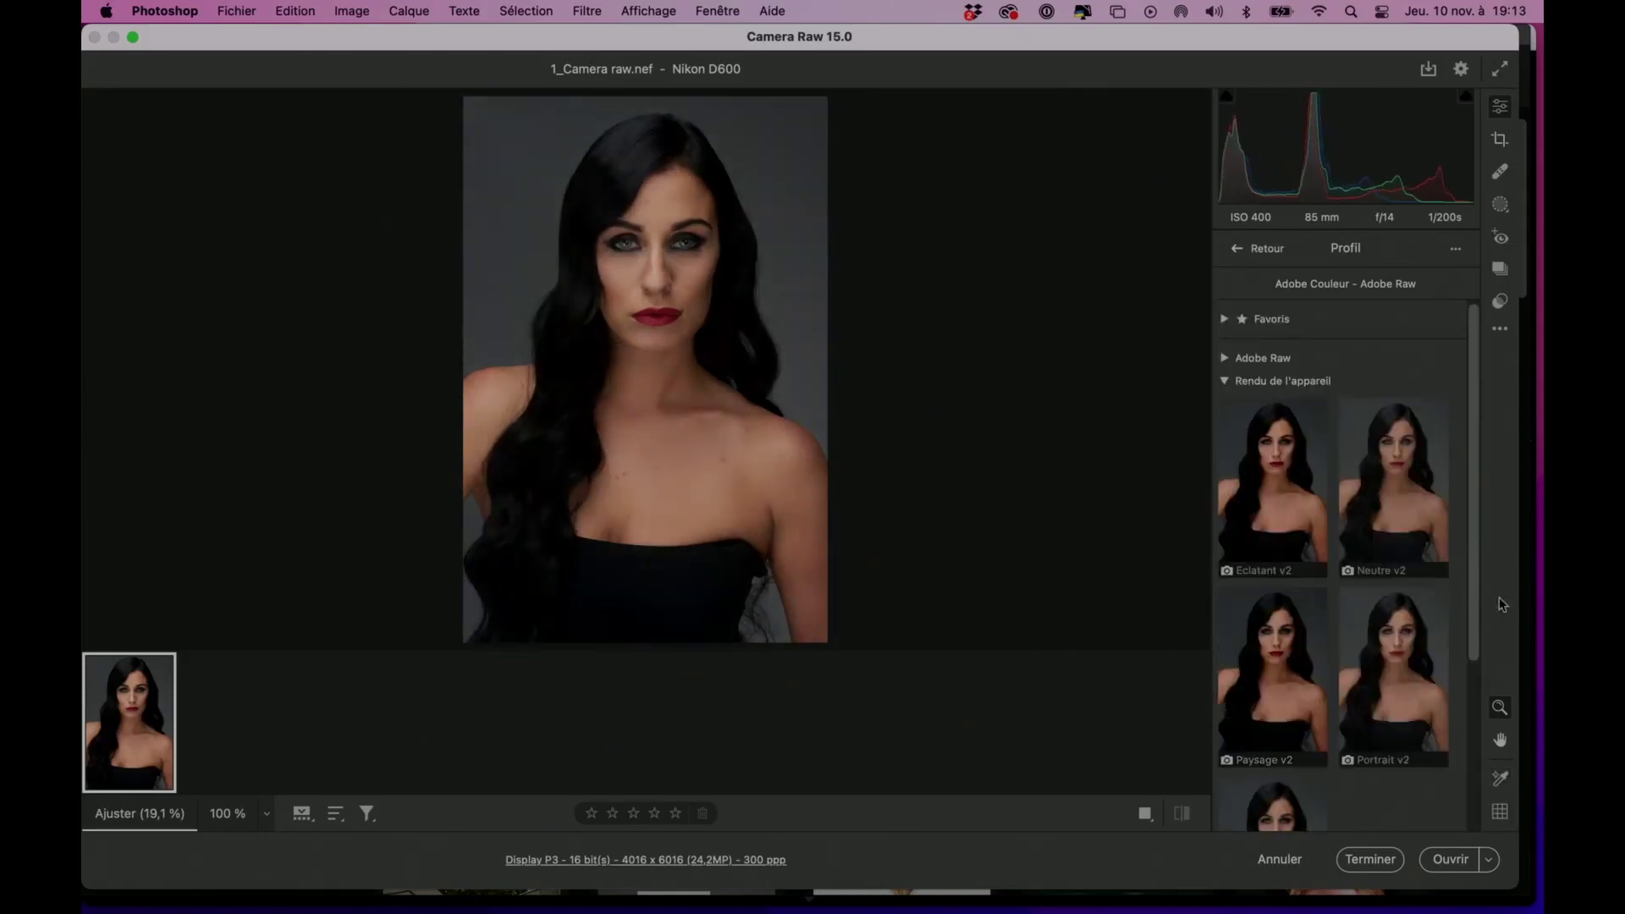
pyautogui.moveTo(1476, 590); pyautogui.dragTo(1469, 779)
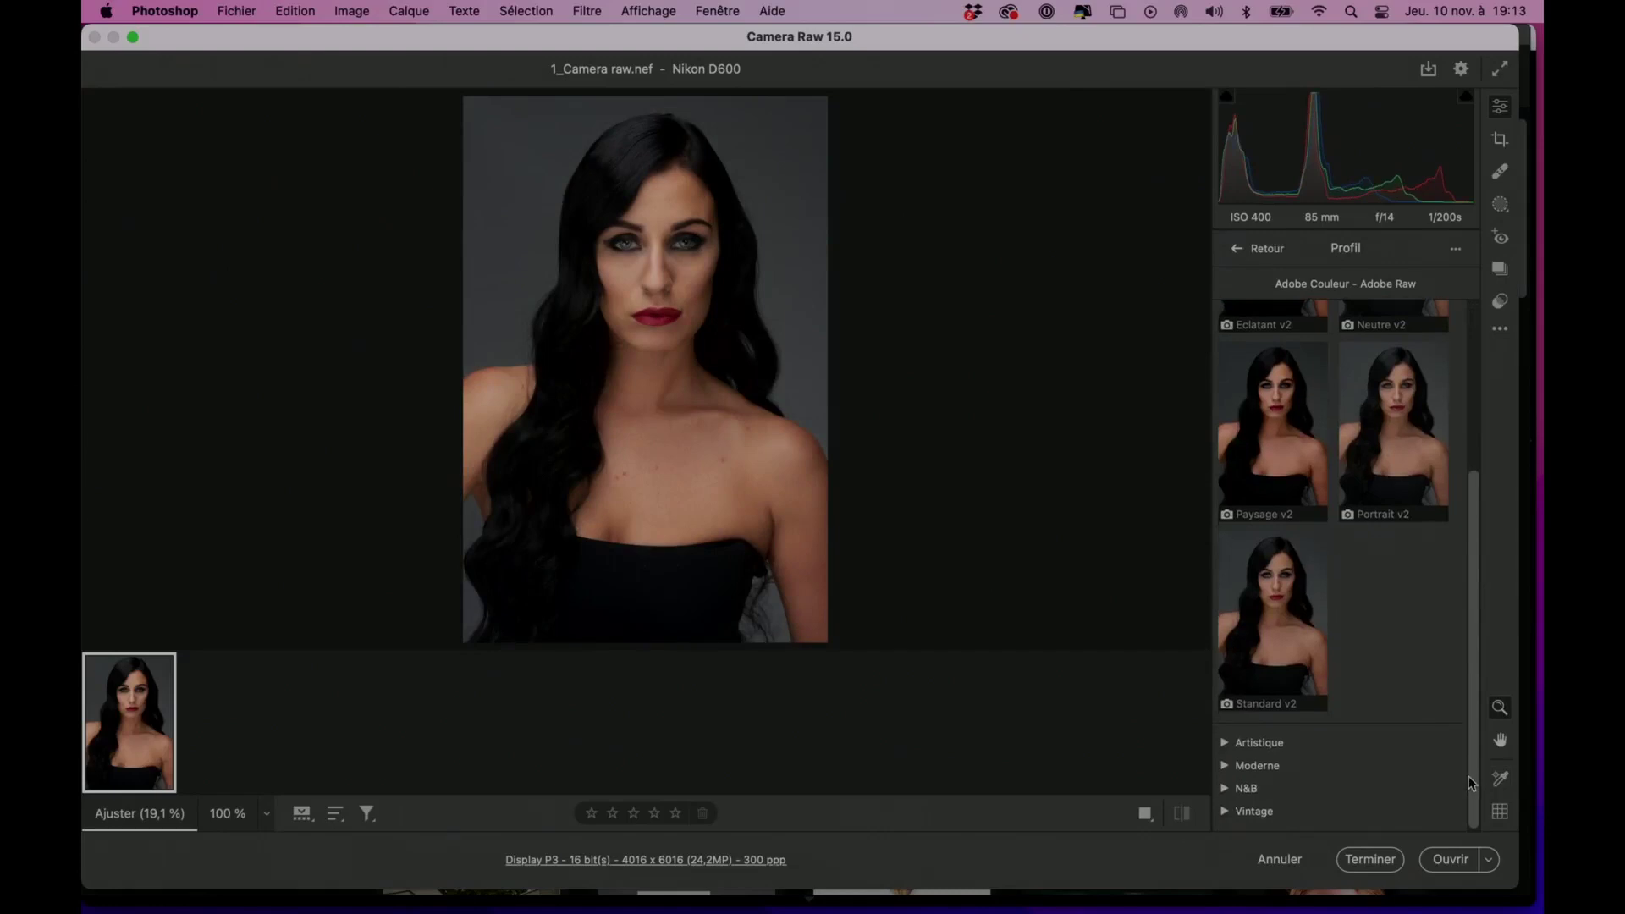
pyautogui.click(1287, 611)
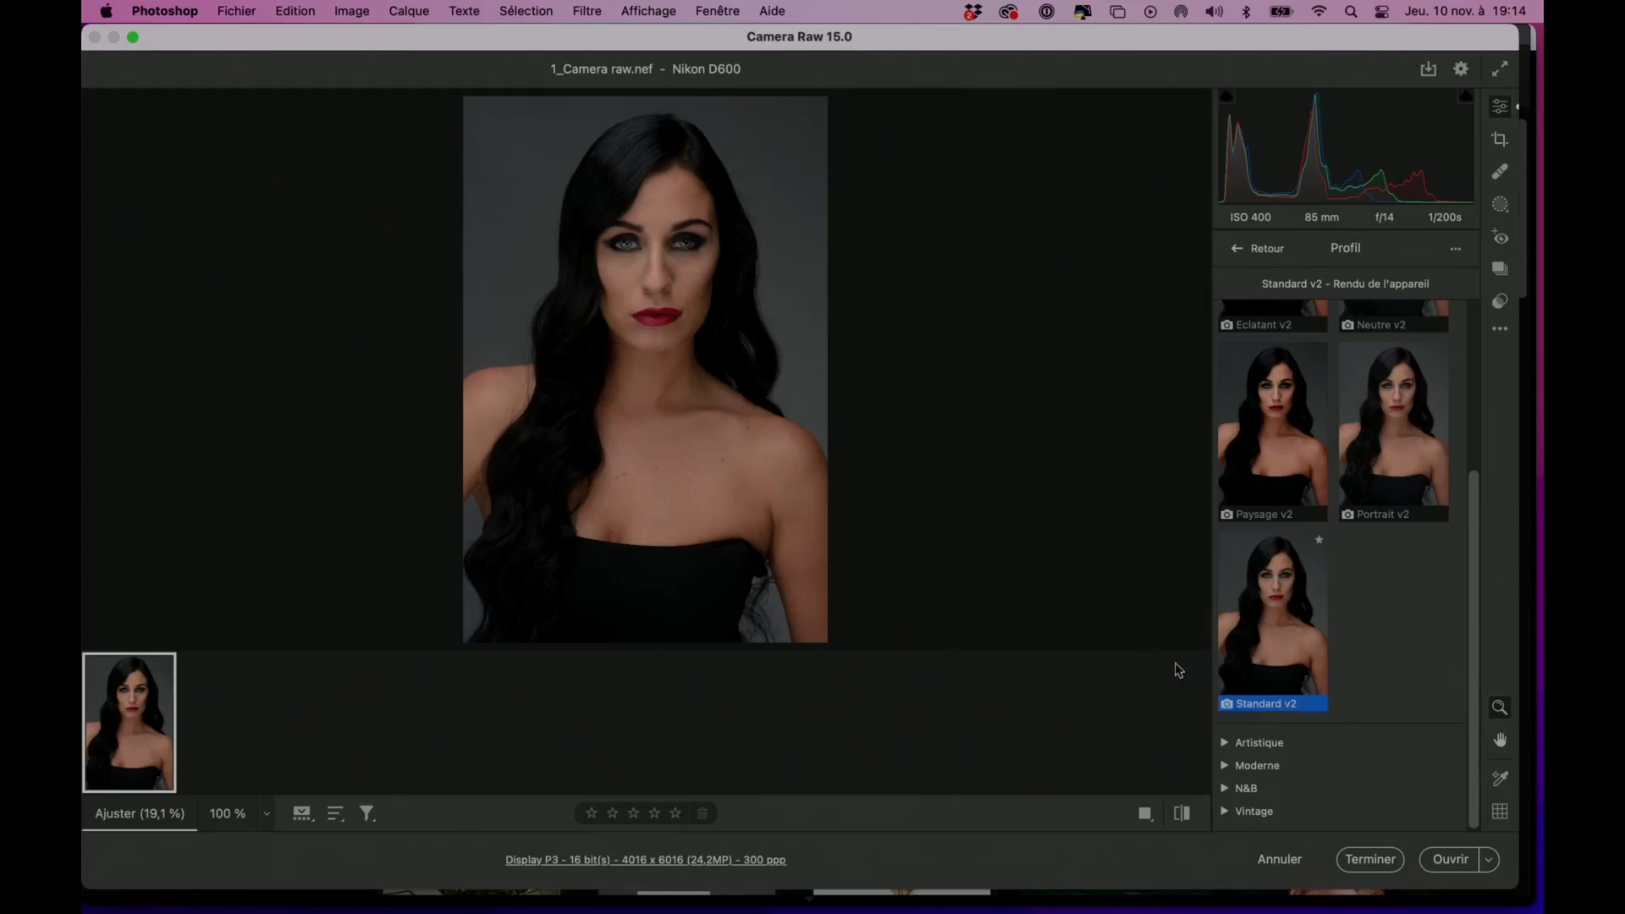
pyautogui.moveTo(1473, 631); pyautogui.dragTo(1507, 440)
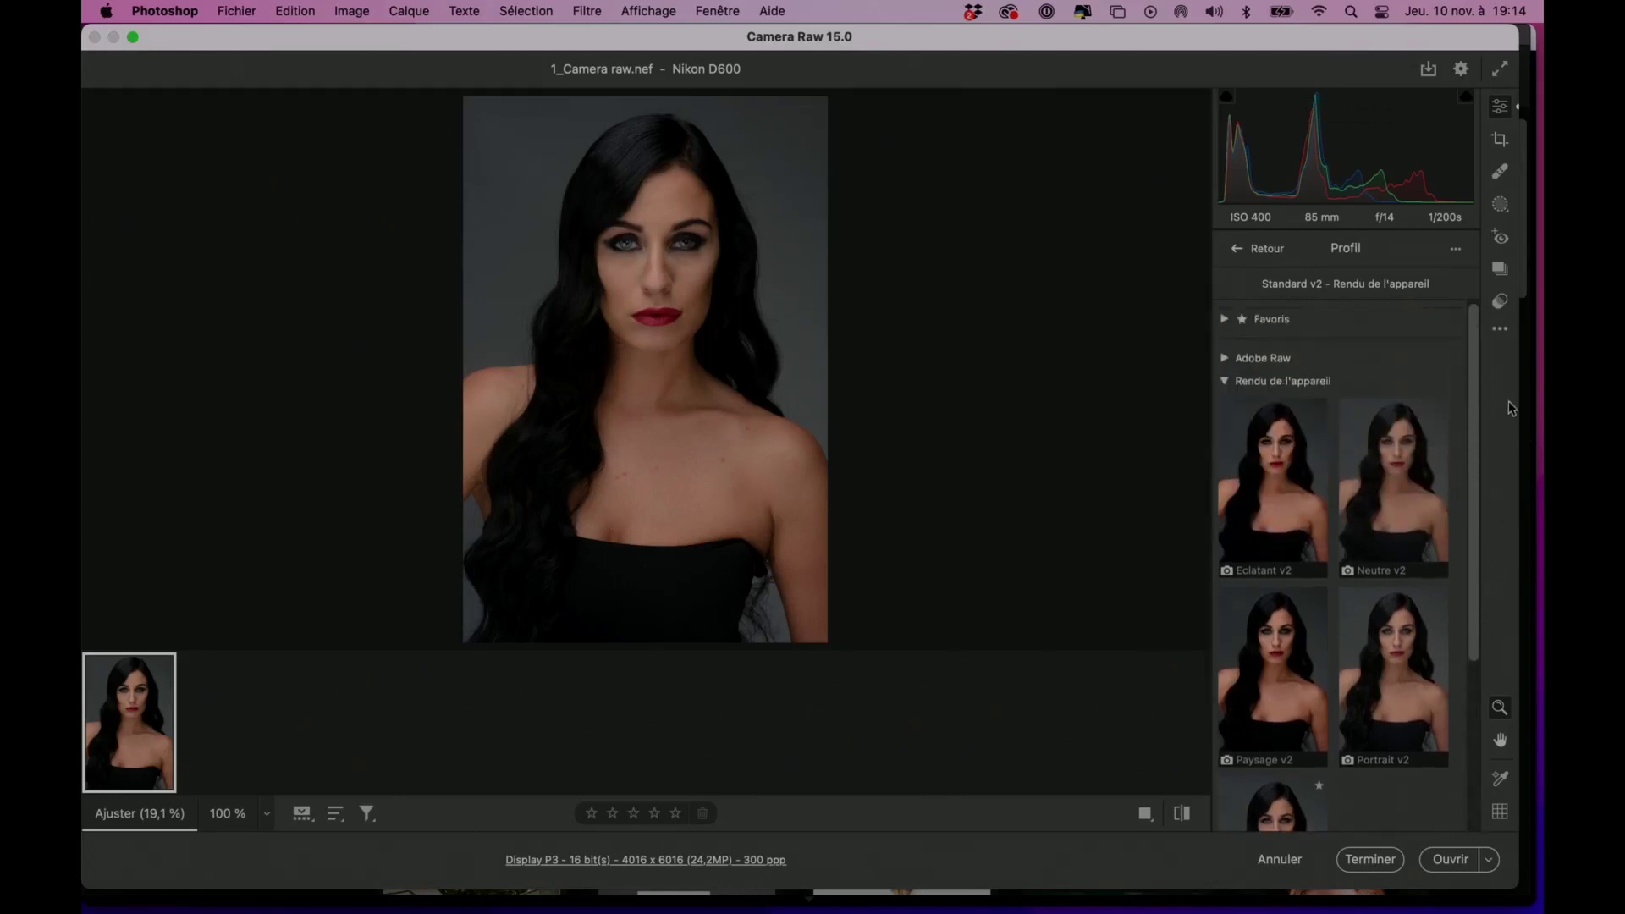
pyautogui.click(1225, 382)
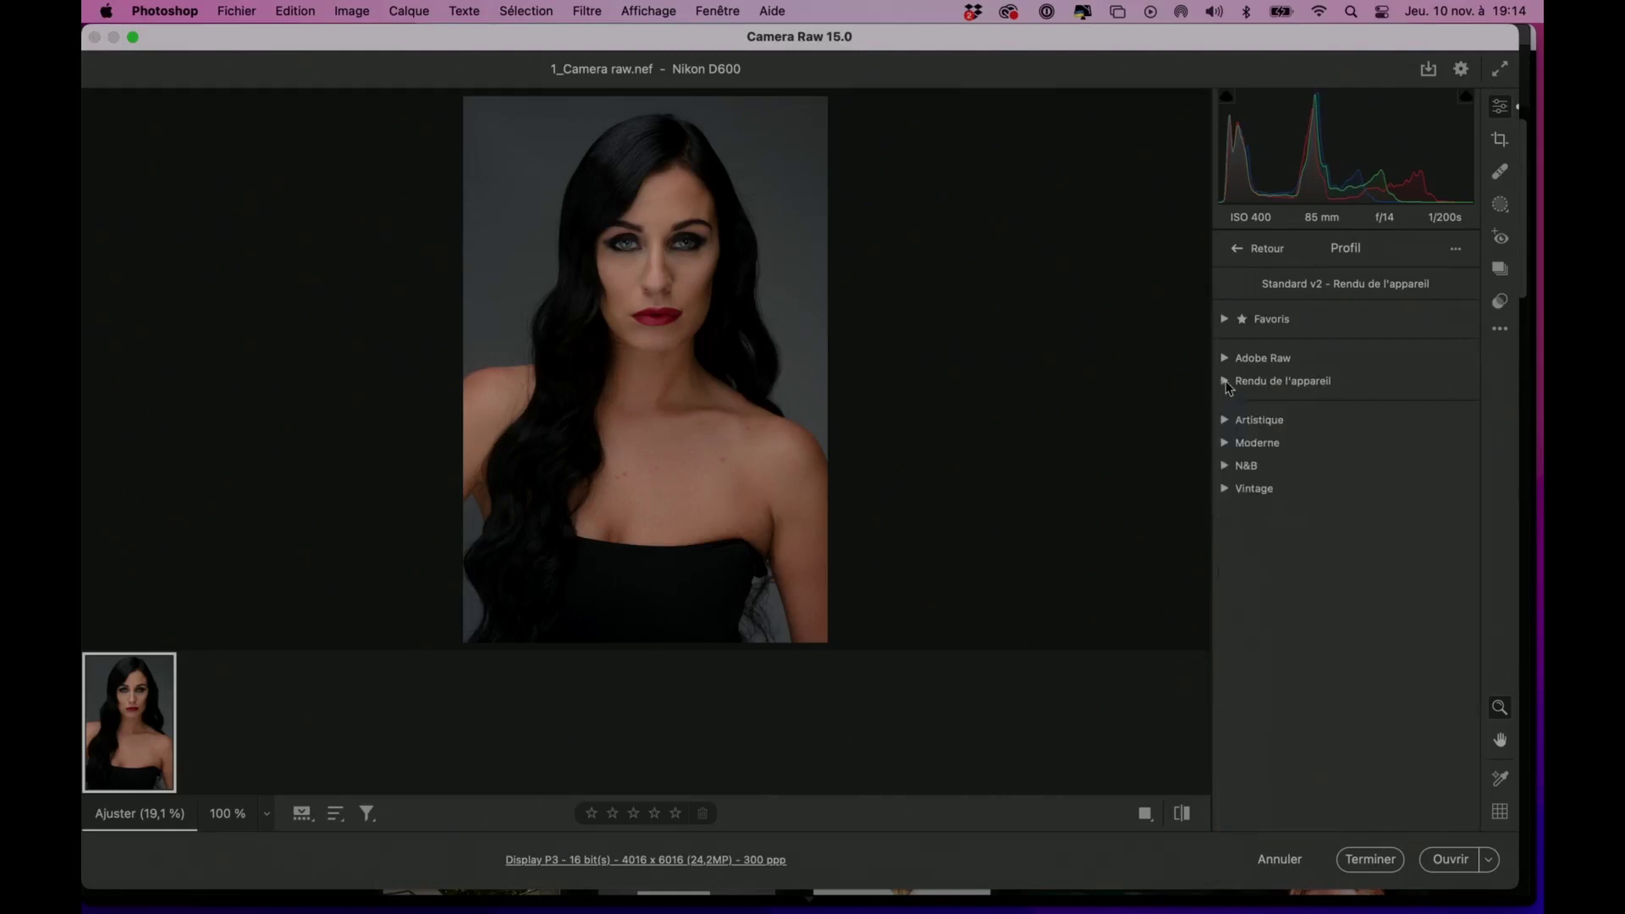
# Try an automatic subject mask and an automatic background mask on the portrait, deleting each one
pyautogui.click(1501, 206)
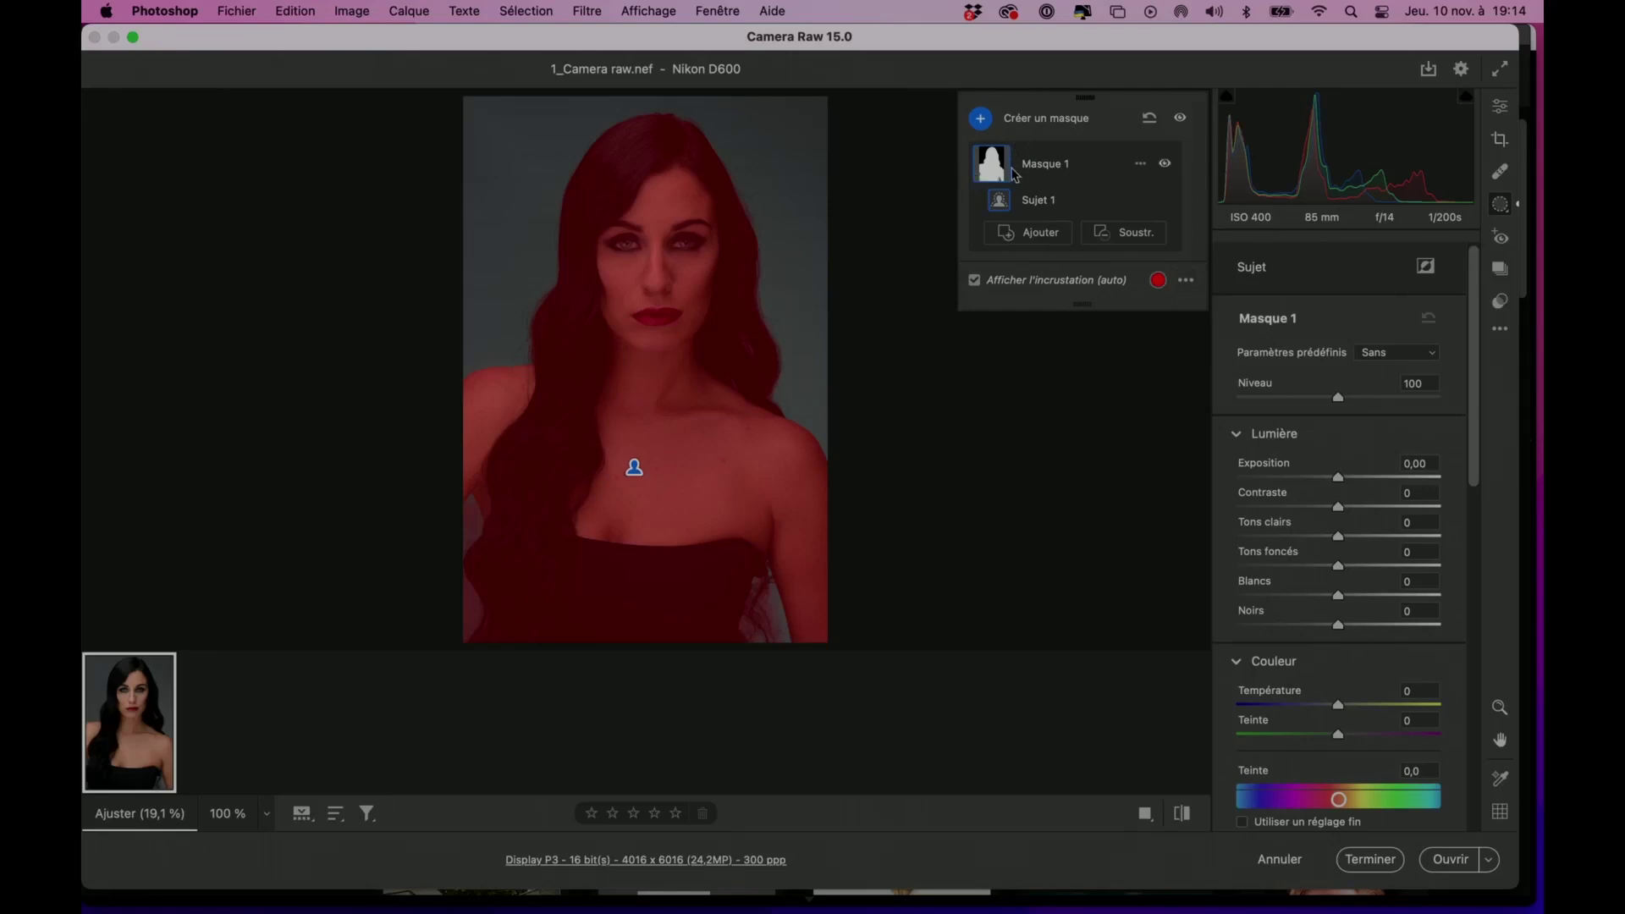
pyautogui.press('Delete')
pyautogui.click(1407, 302)
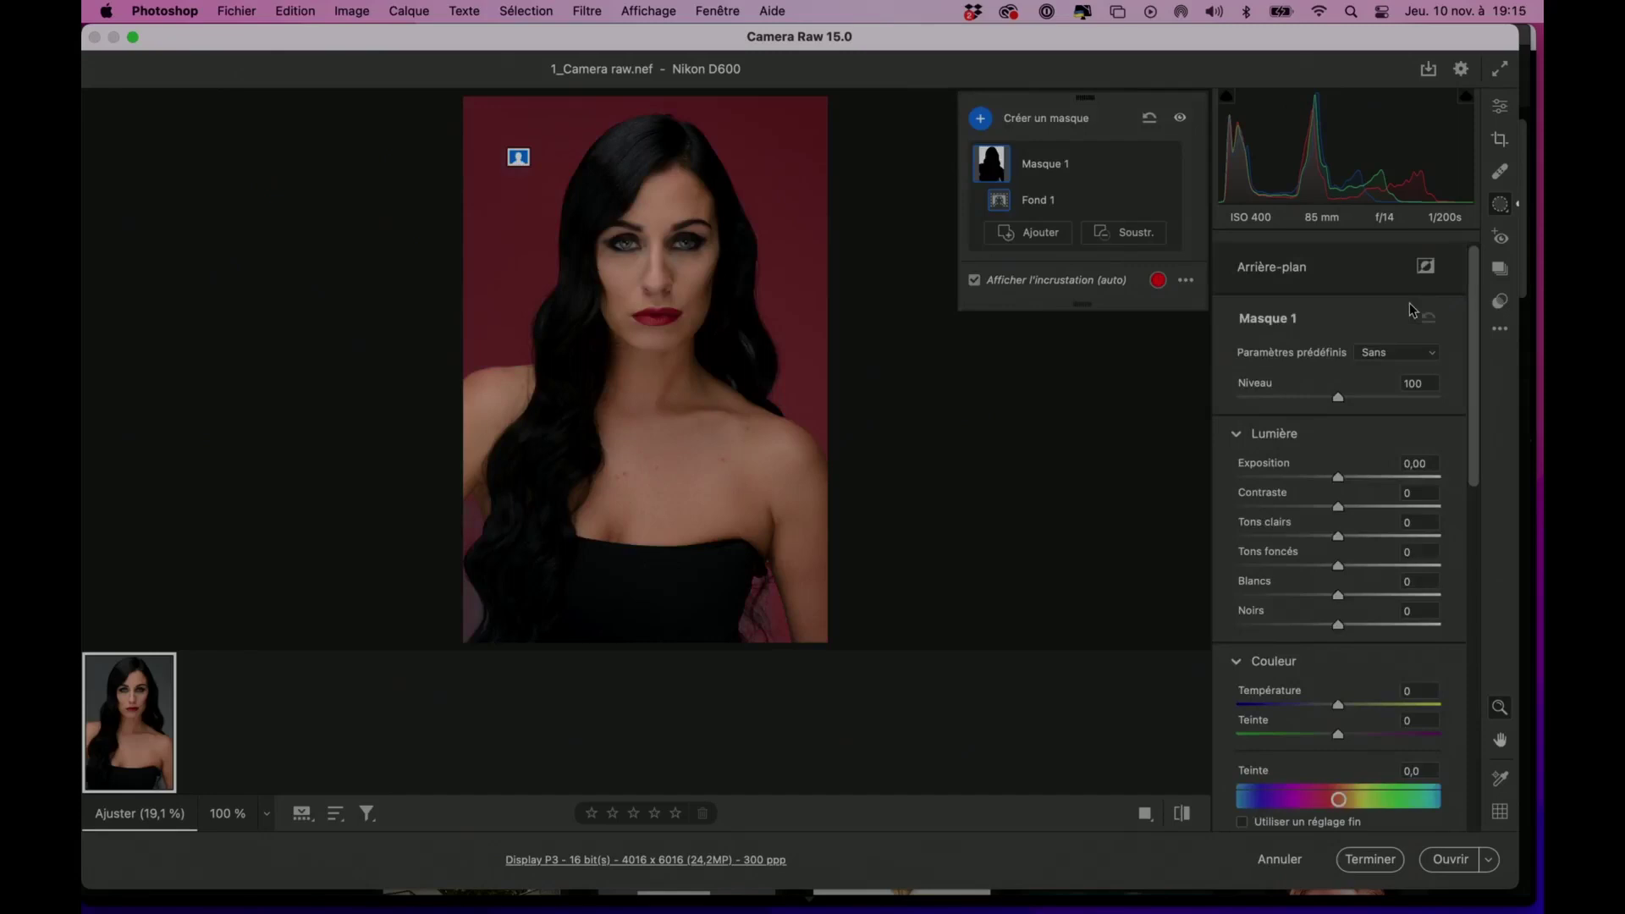
pyautogui.press('Delete')
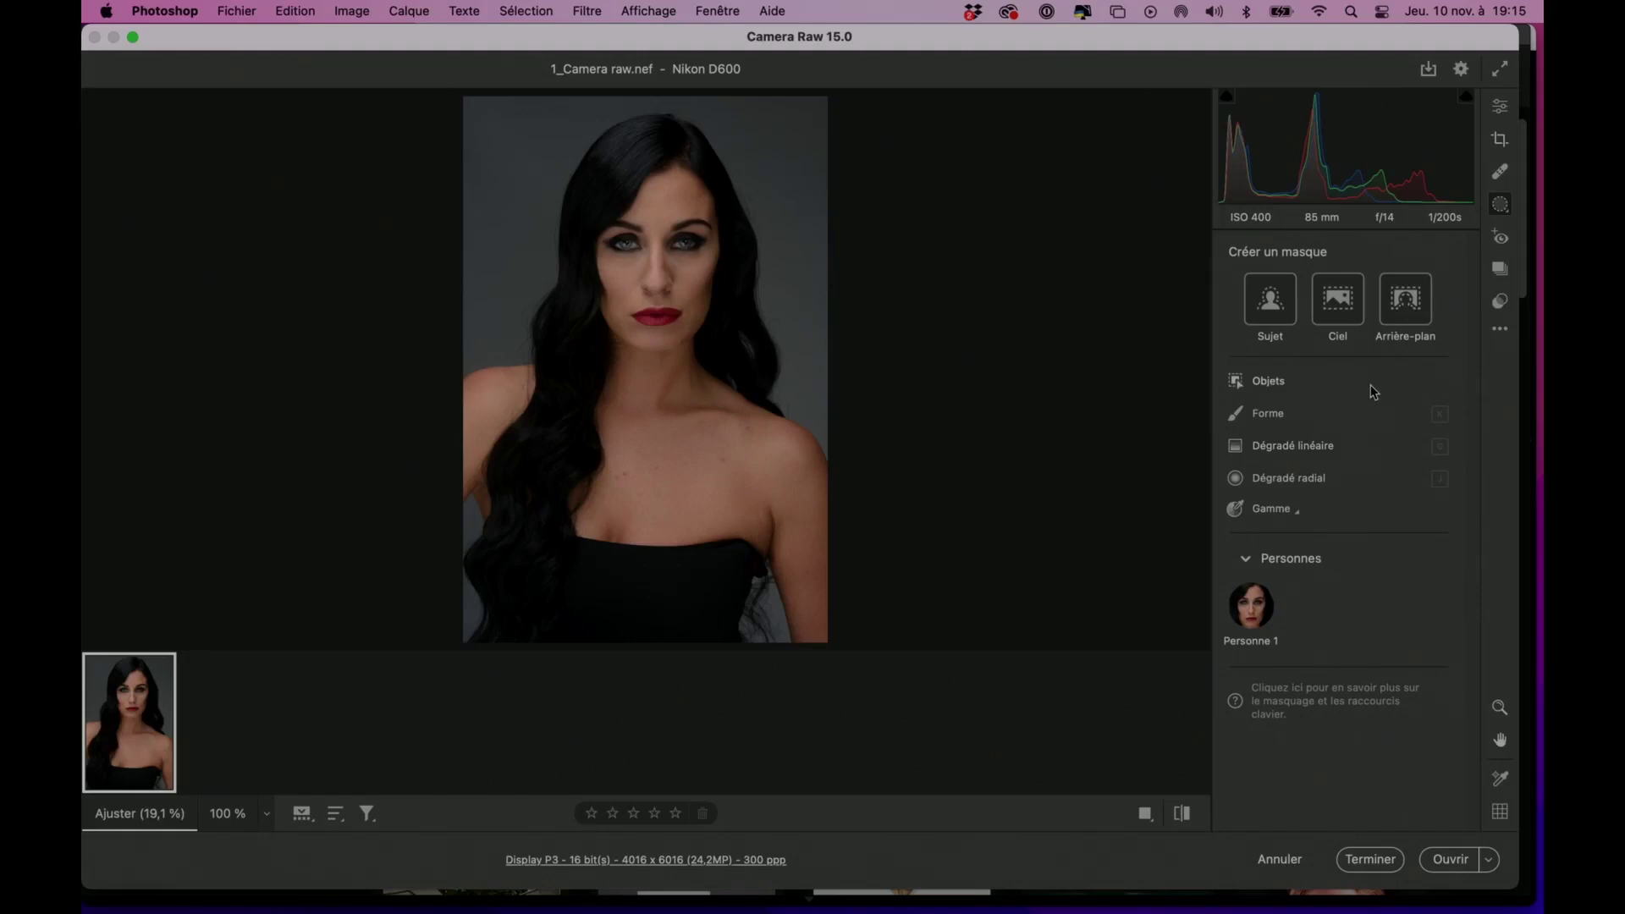
# Create a single mask for Personne 1 covering Peau du visage and Peau du corps
pyautogui.click(1251, 608)
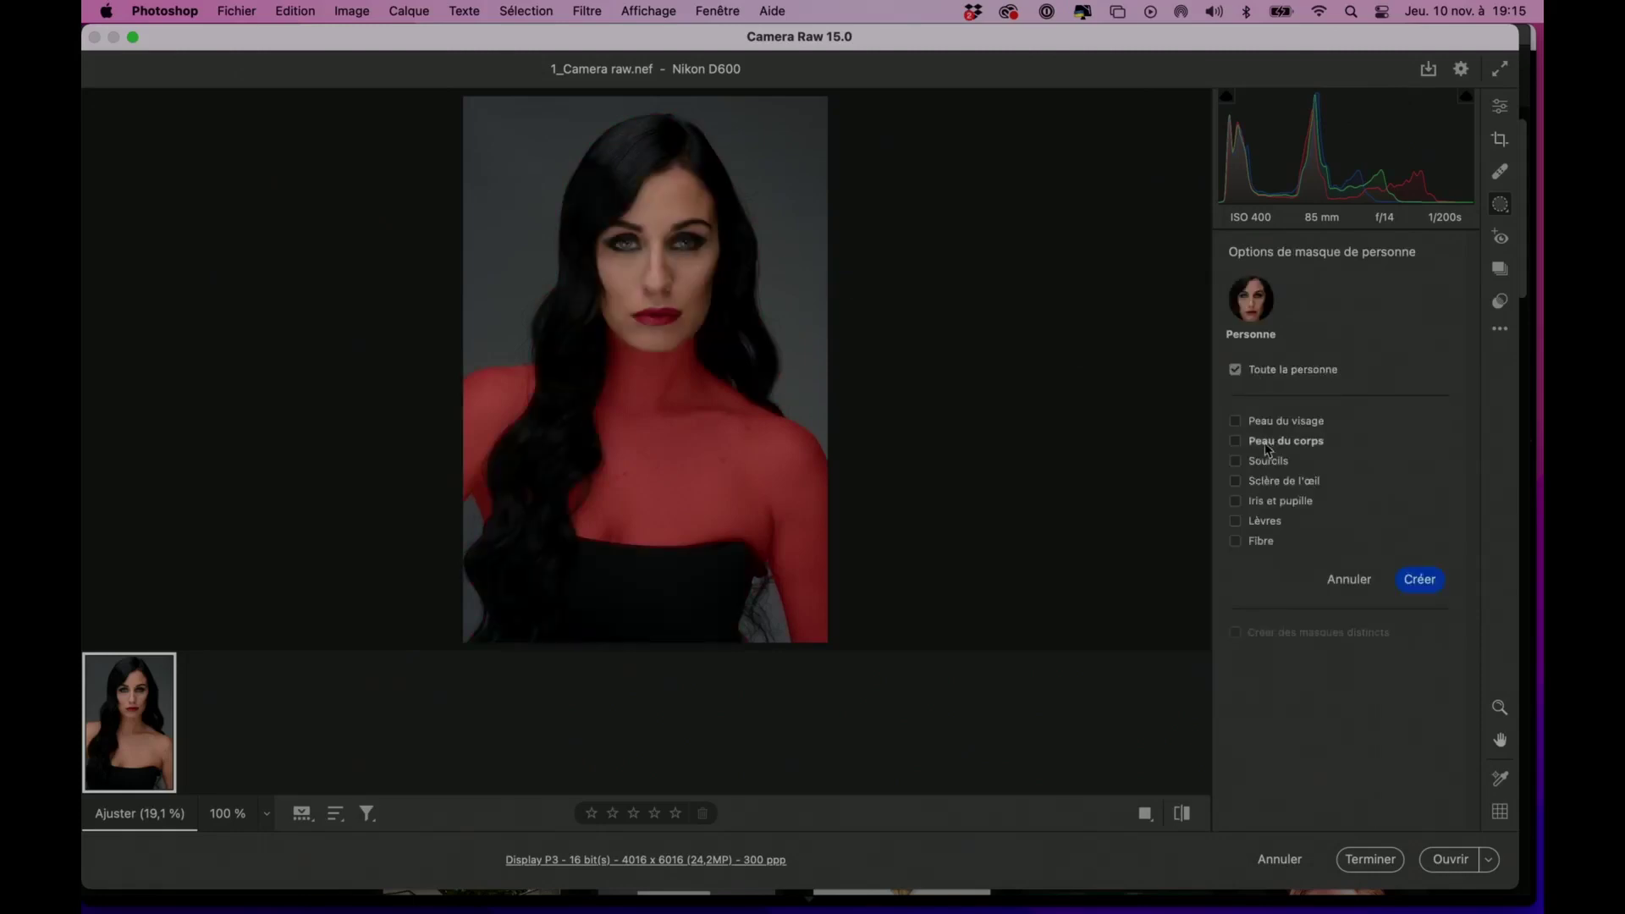
pyautogui.click(1236, 422)
pyautogui.click(1236, 442)
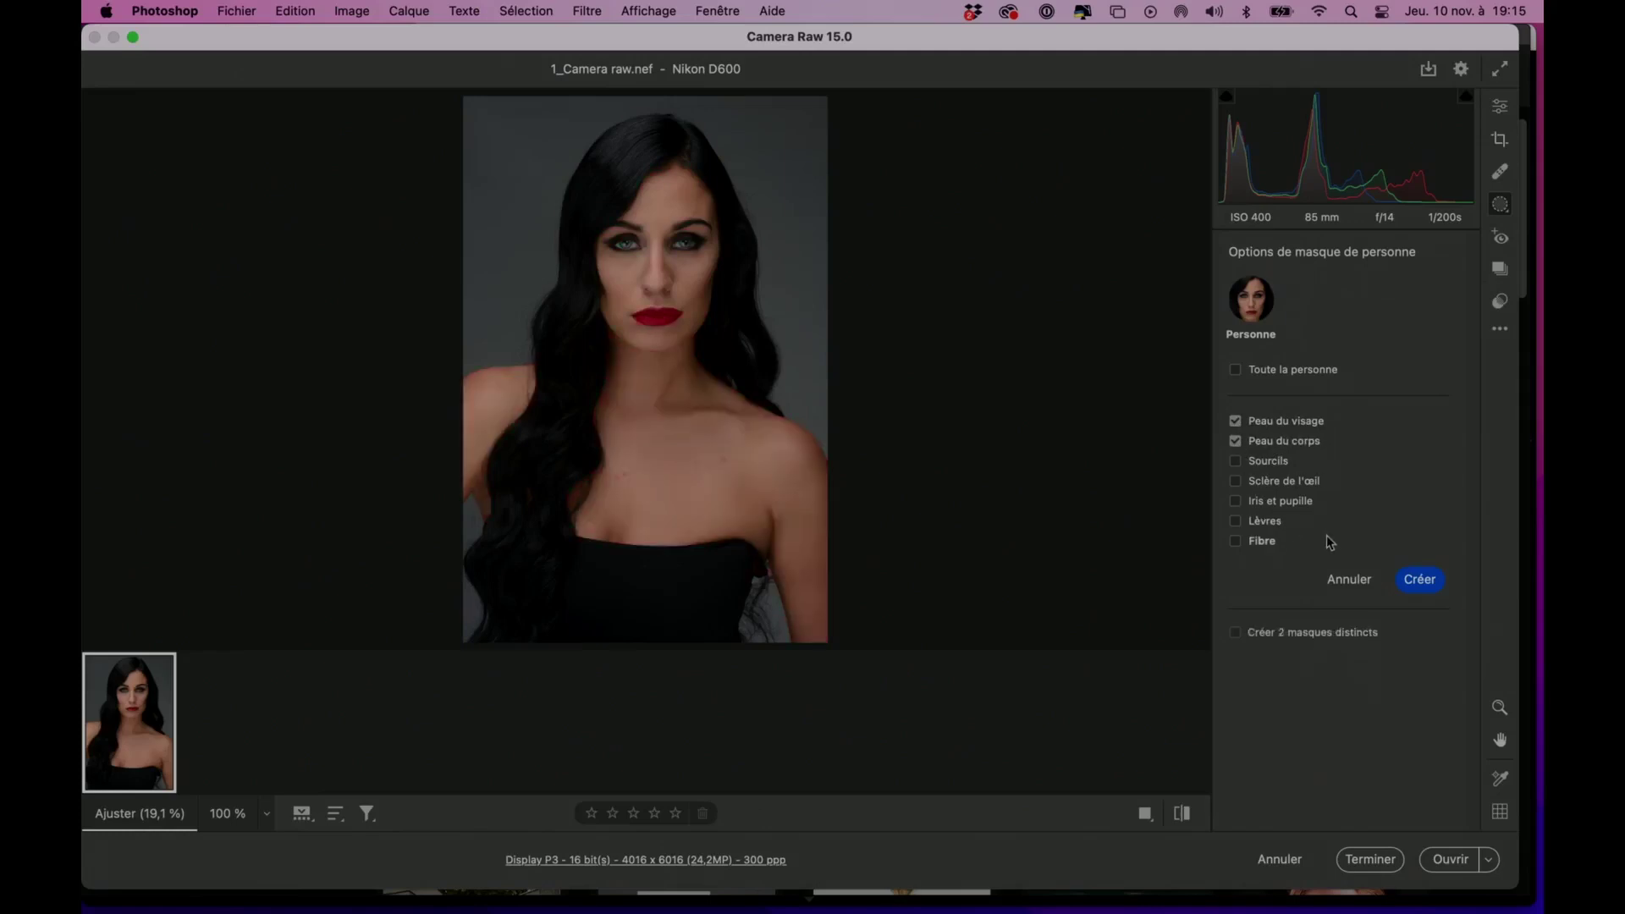
pyautogui.click(1420, 584)
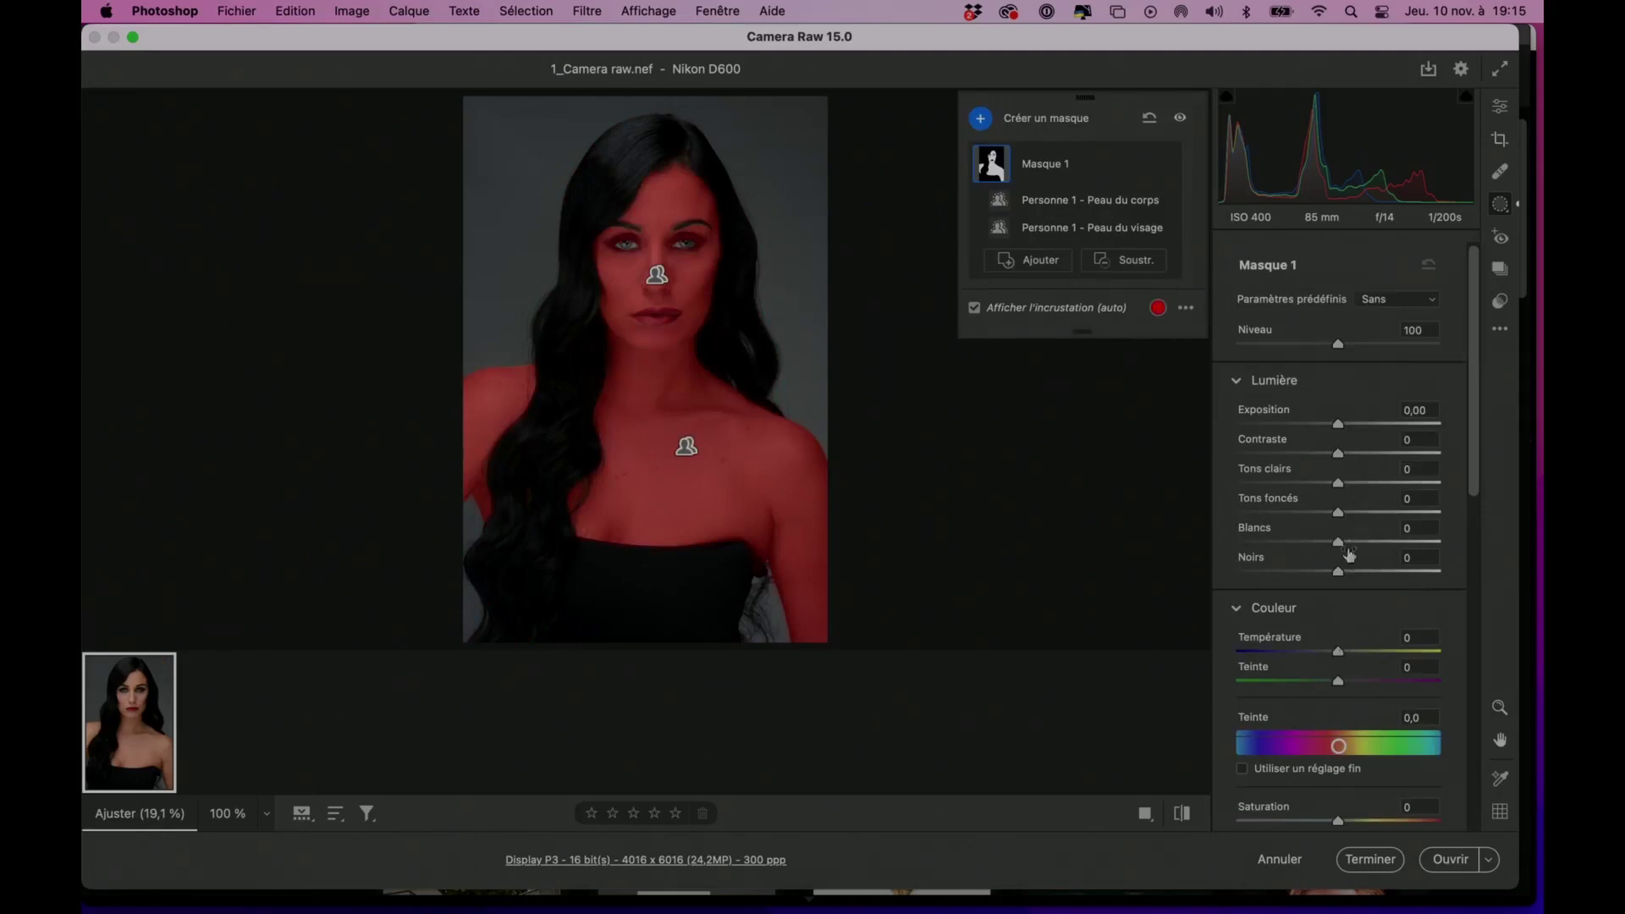
# Adjust the skin mask with Exposition +0,40, a curve point at input 127 and output 125, and Textures -24
pyautogui.moveTo(1339, 423); pyautogui.dragTo(1349, 423)
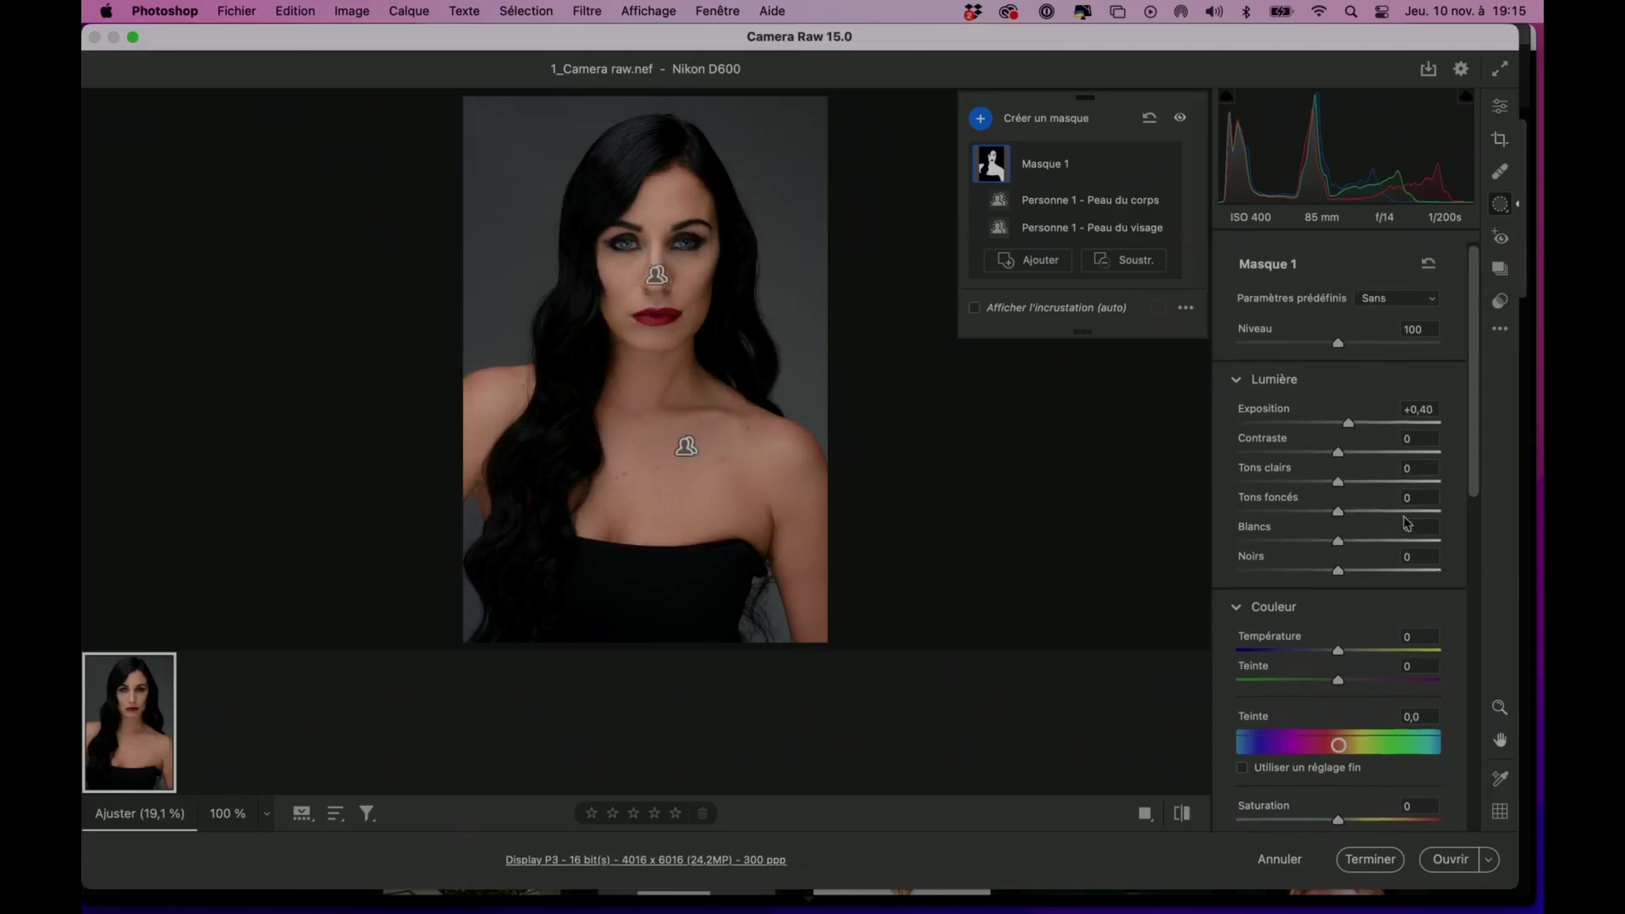
pyautogui.moveTo(1473, 438); pyautogui.dragTo(1432, 651)
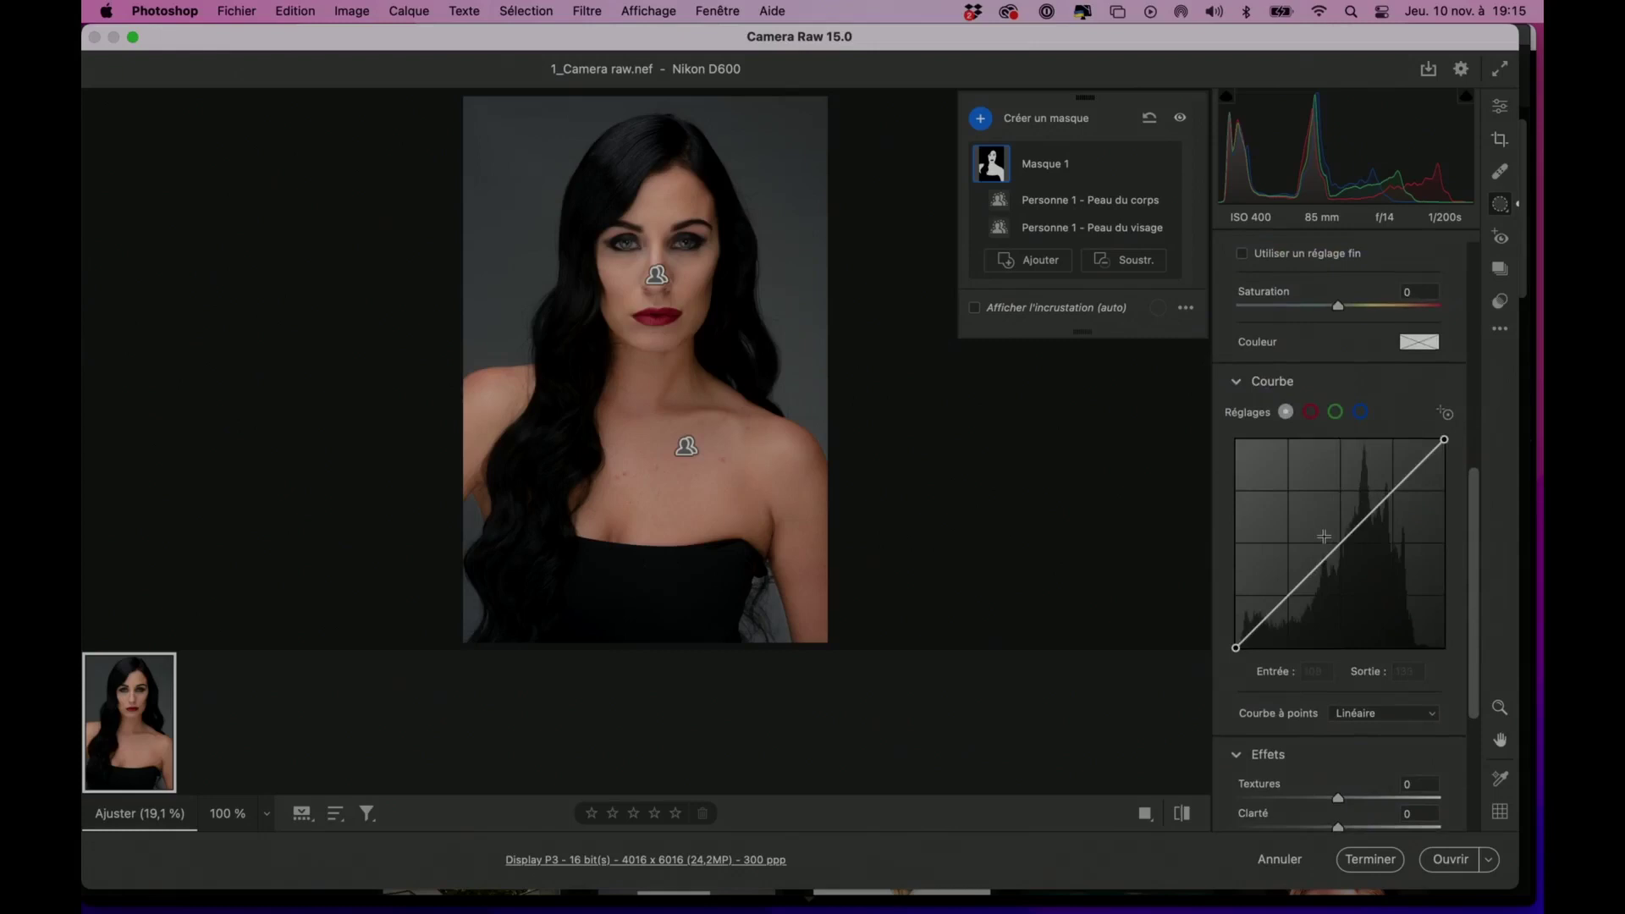
pyautogui.moveTo(1343, 548); pyautogui.dragTo(1340, 546)
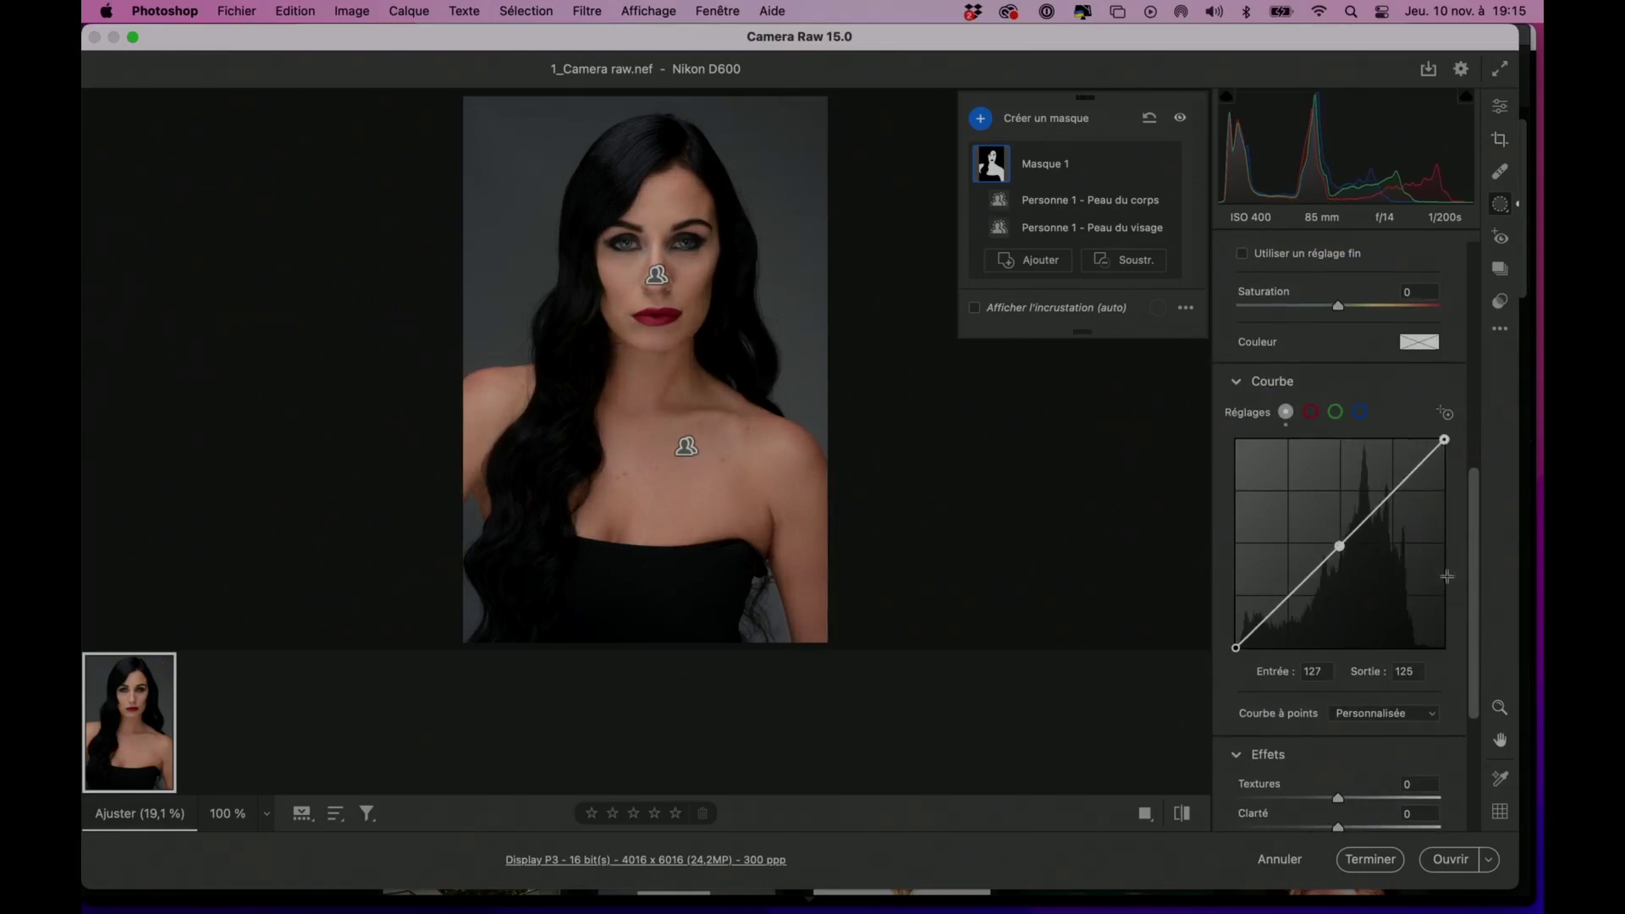
pyautogui.moveTo(1474, 557); pyautogui.dragTo(1473, 632)
pyautogui.moveTo(1340, 623); pyautogui.dragTo(1314, 623)
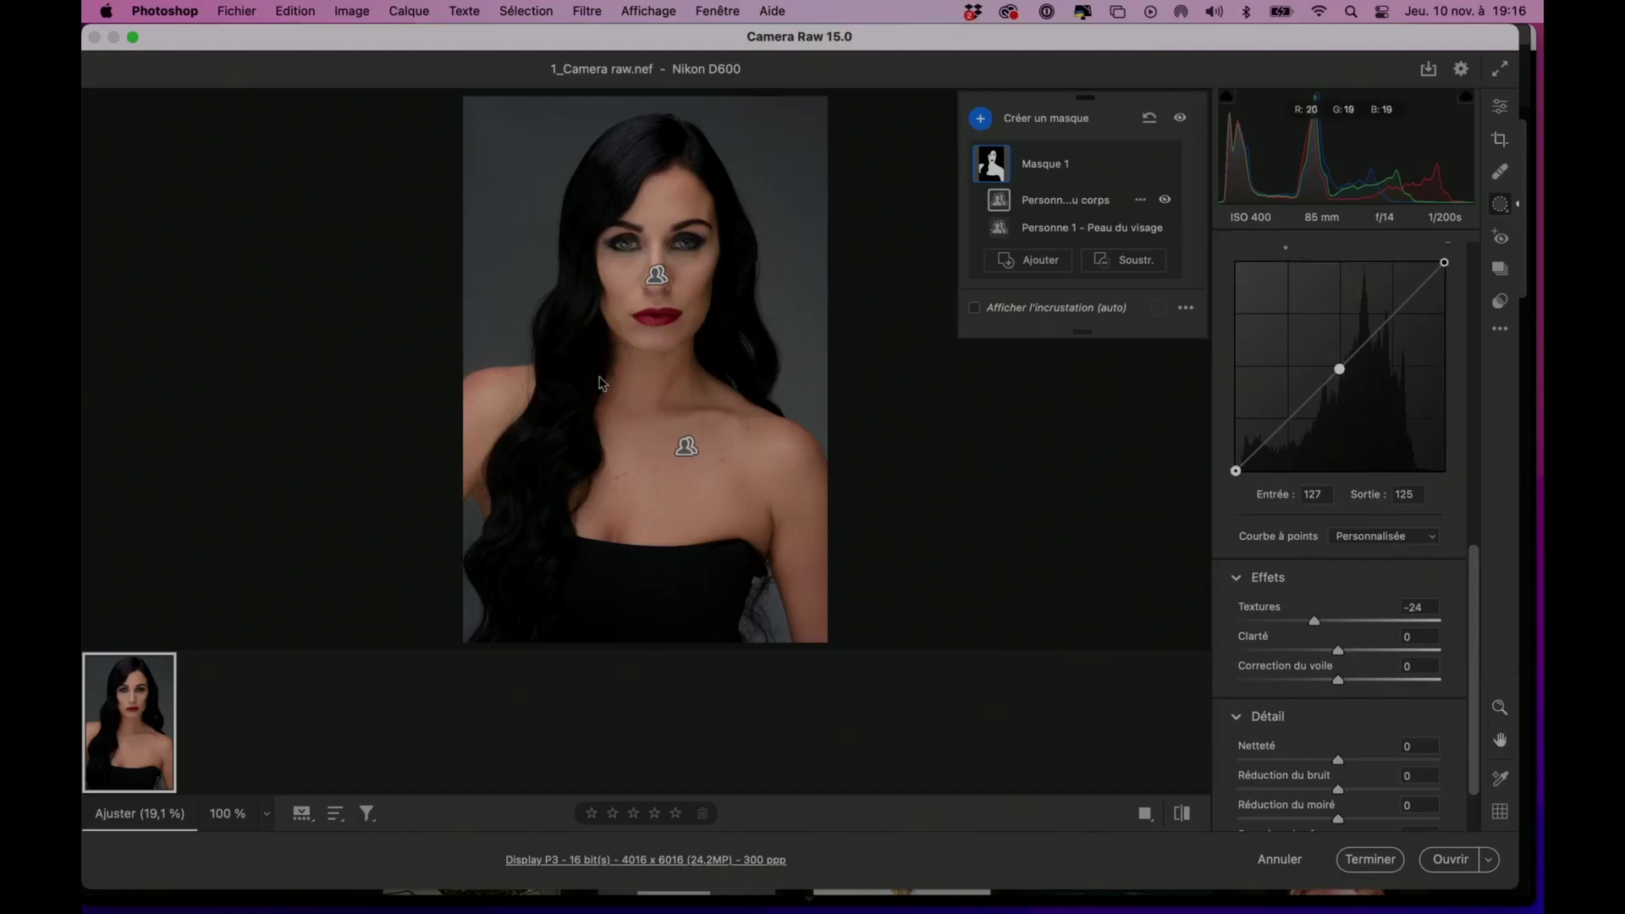
# Add a hair mask (Fibre) for the person, with Blancs at +83 and Tons foncés at +12
pyautogui.click(982, 120)
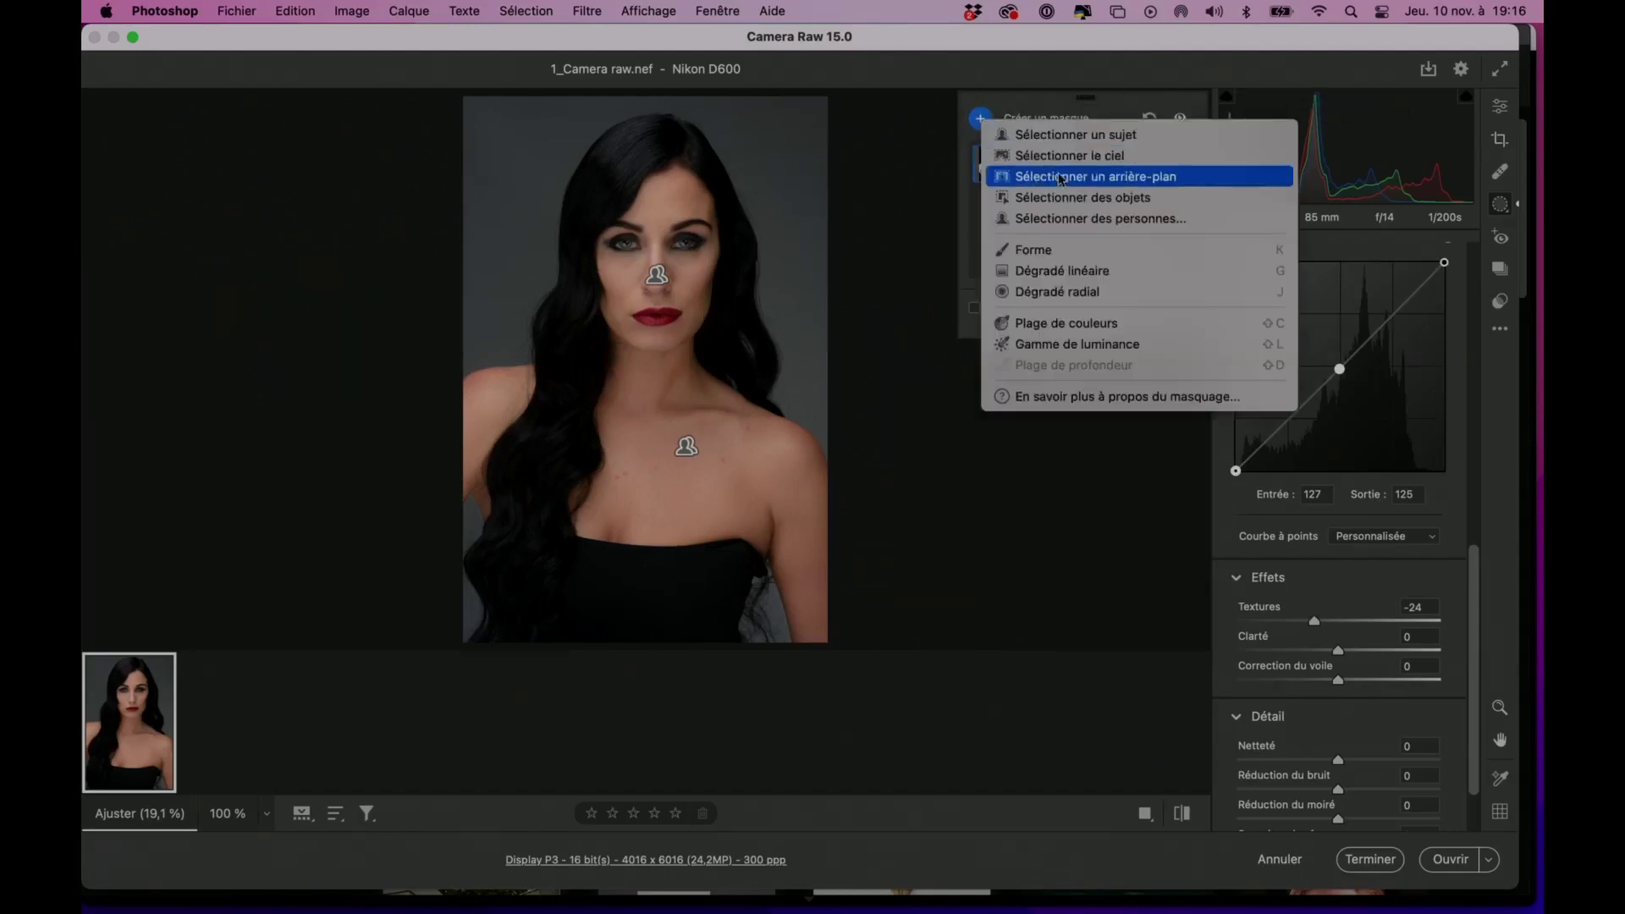
pyautogui.click(1070, 220)
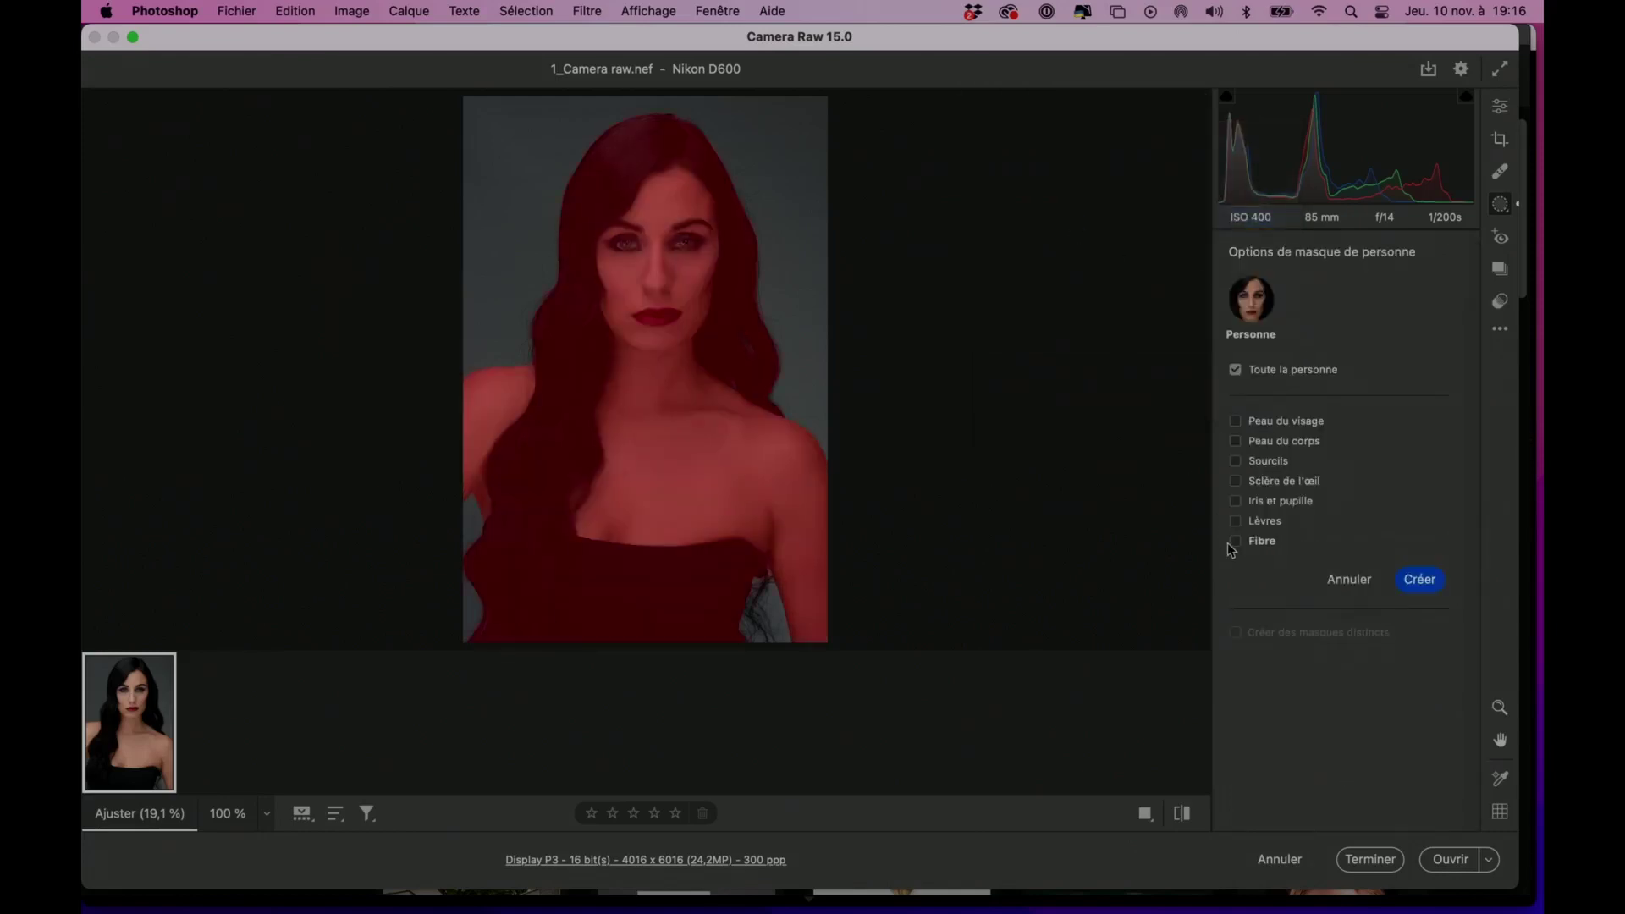
pyautogui.click(1237, 540)
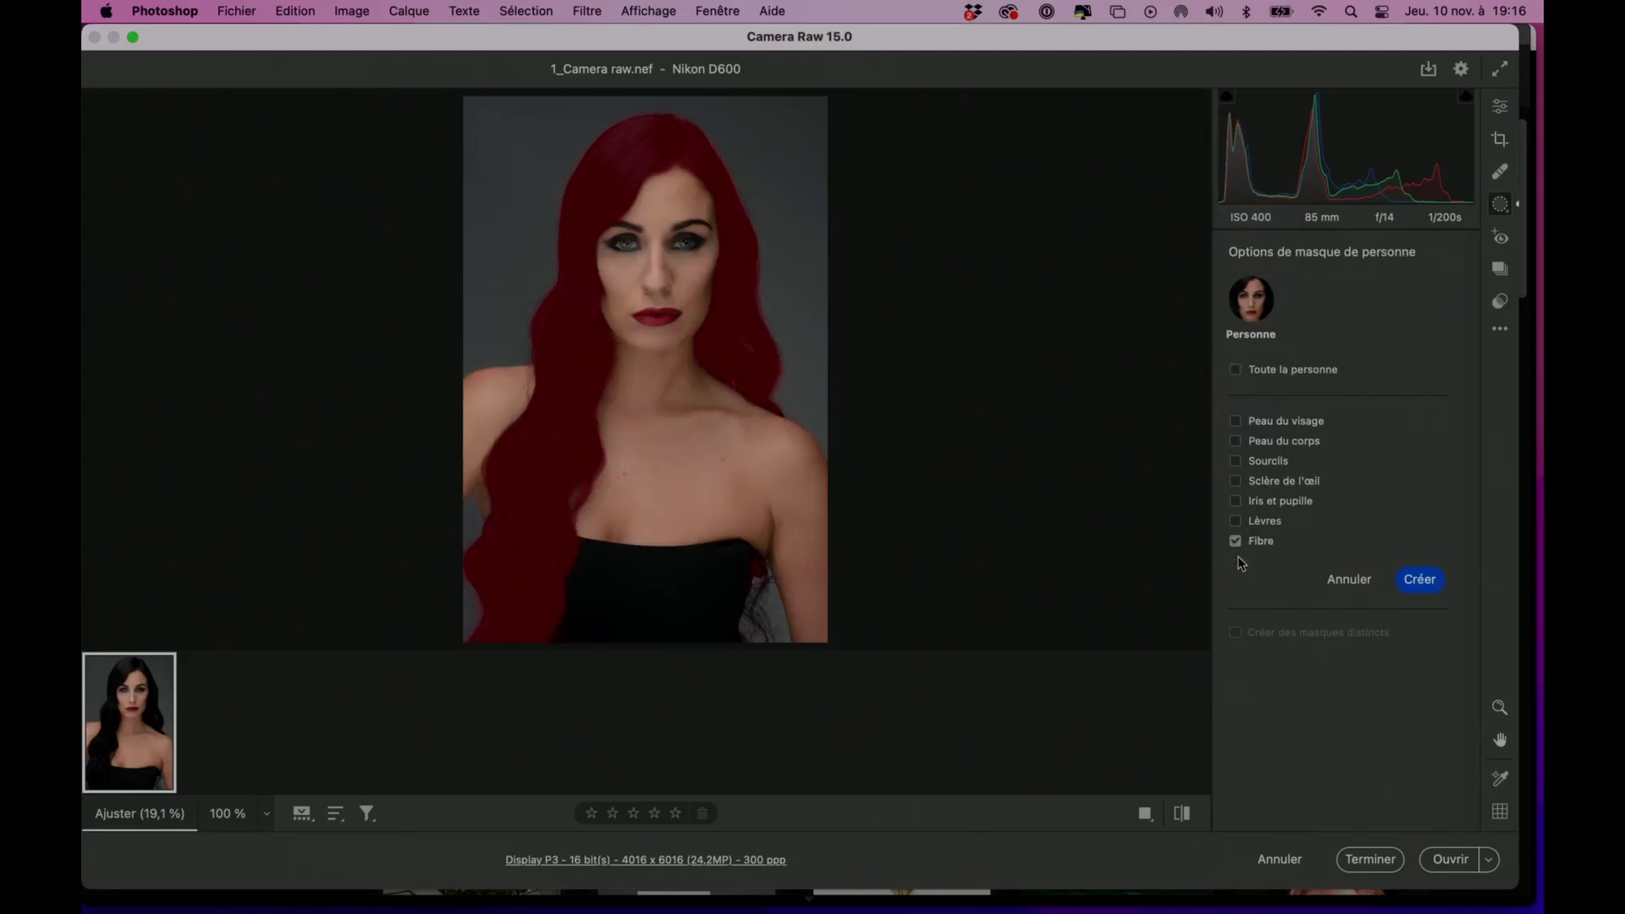
pyautogui.click(1421, 581)
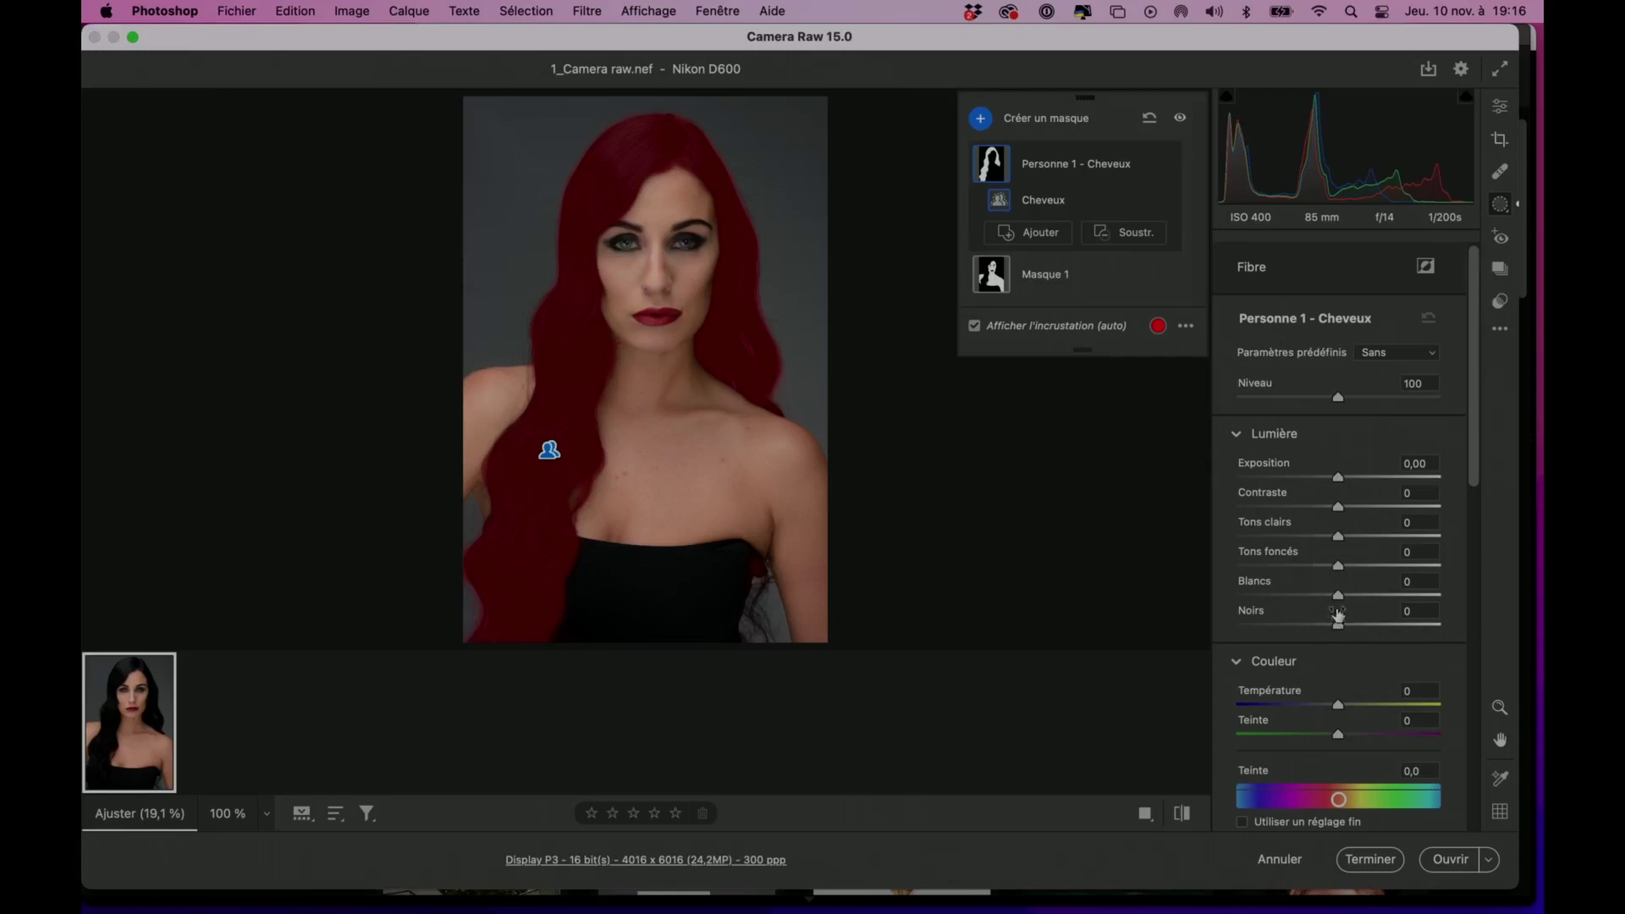
pyautogui.moveTo(1338, 597); pyautogui.dragTo(1420, 591)
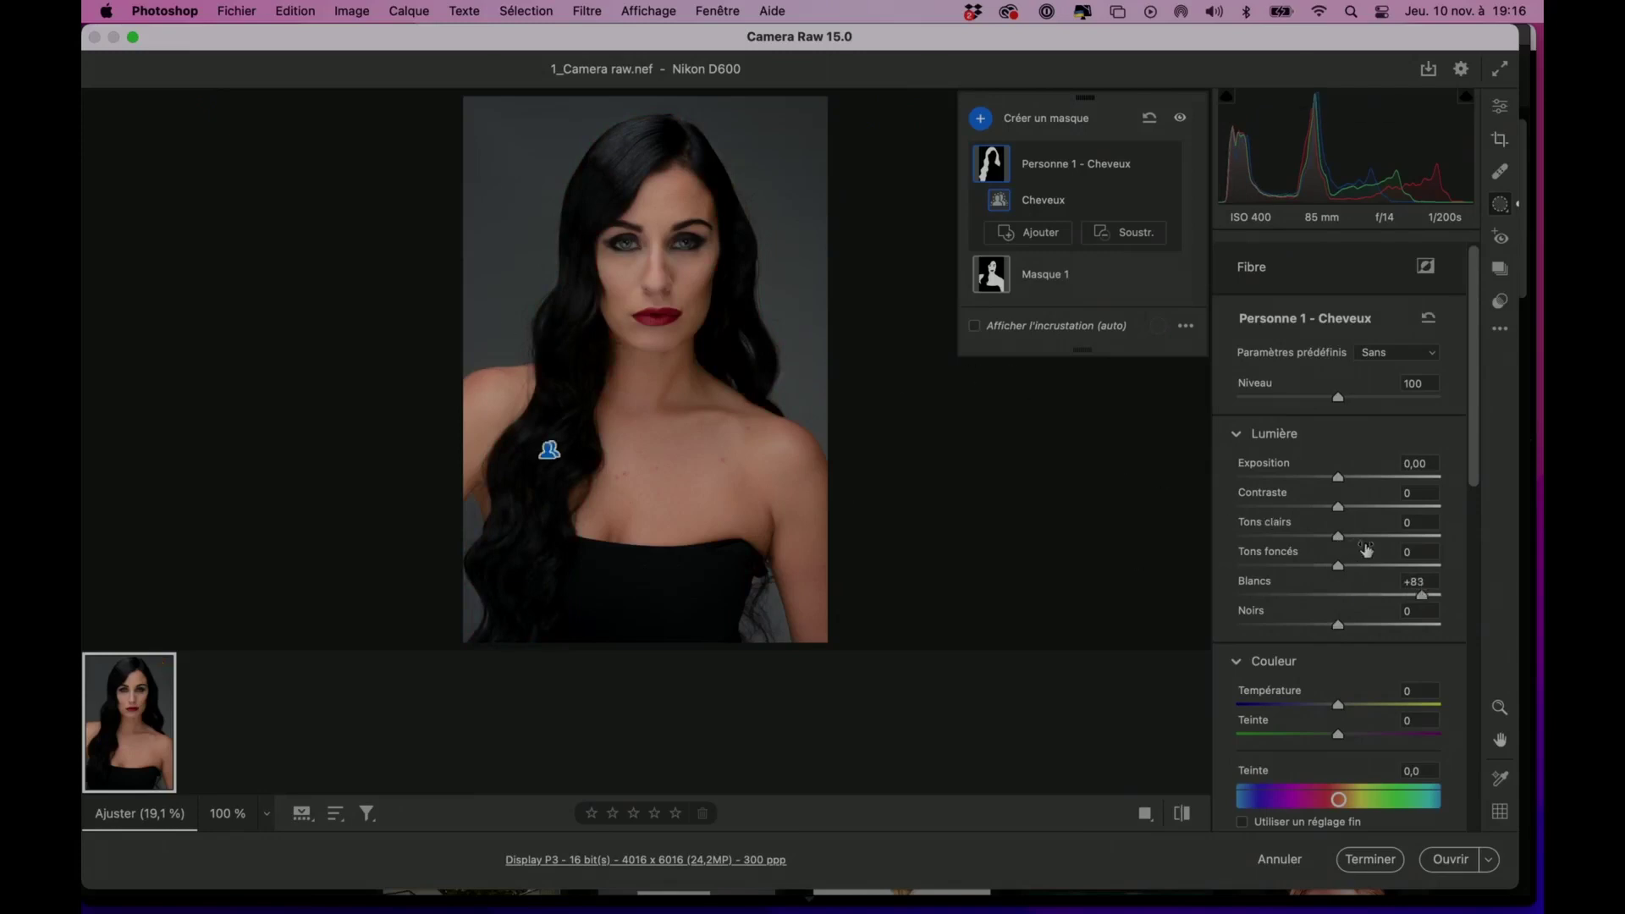
pyautogui.moveTo(1338, 566); pyautogui.dragTo(1354, 569)
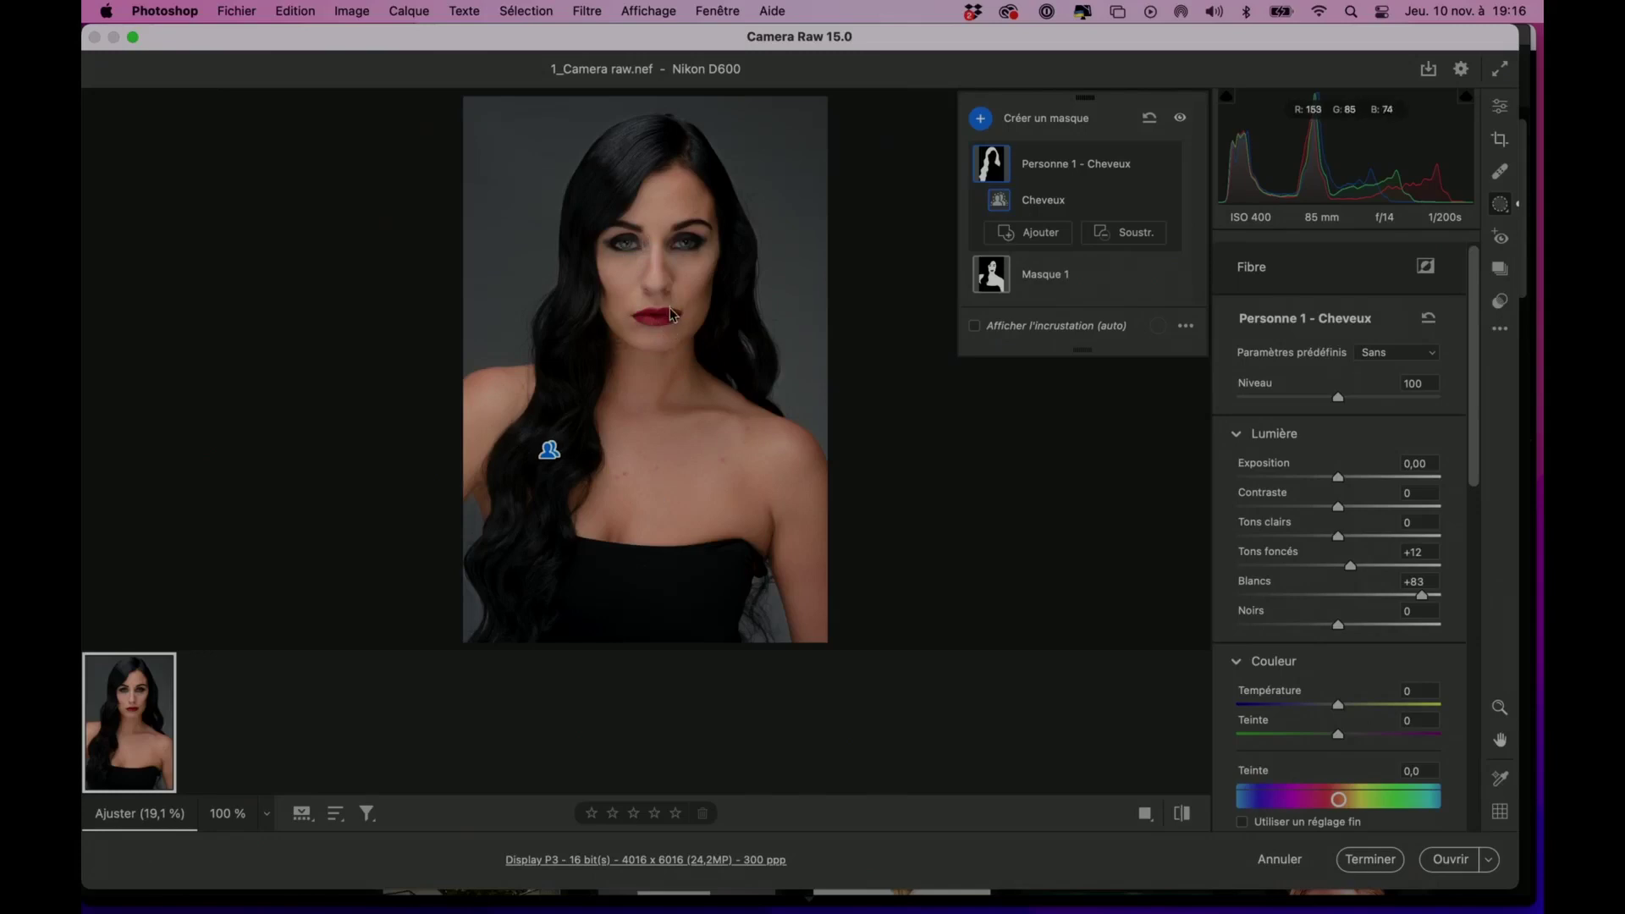
# Add a Lèvres mask for the person and set its Saturation to -37
pyautogui.click(981, 119)
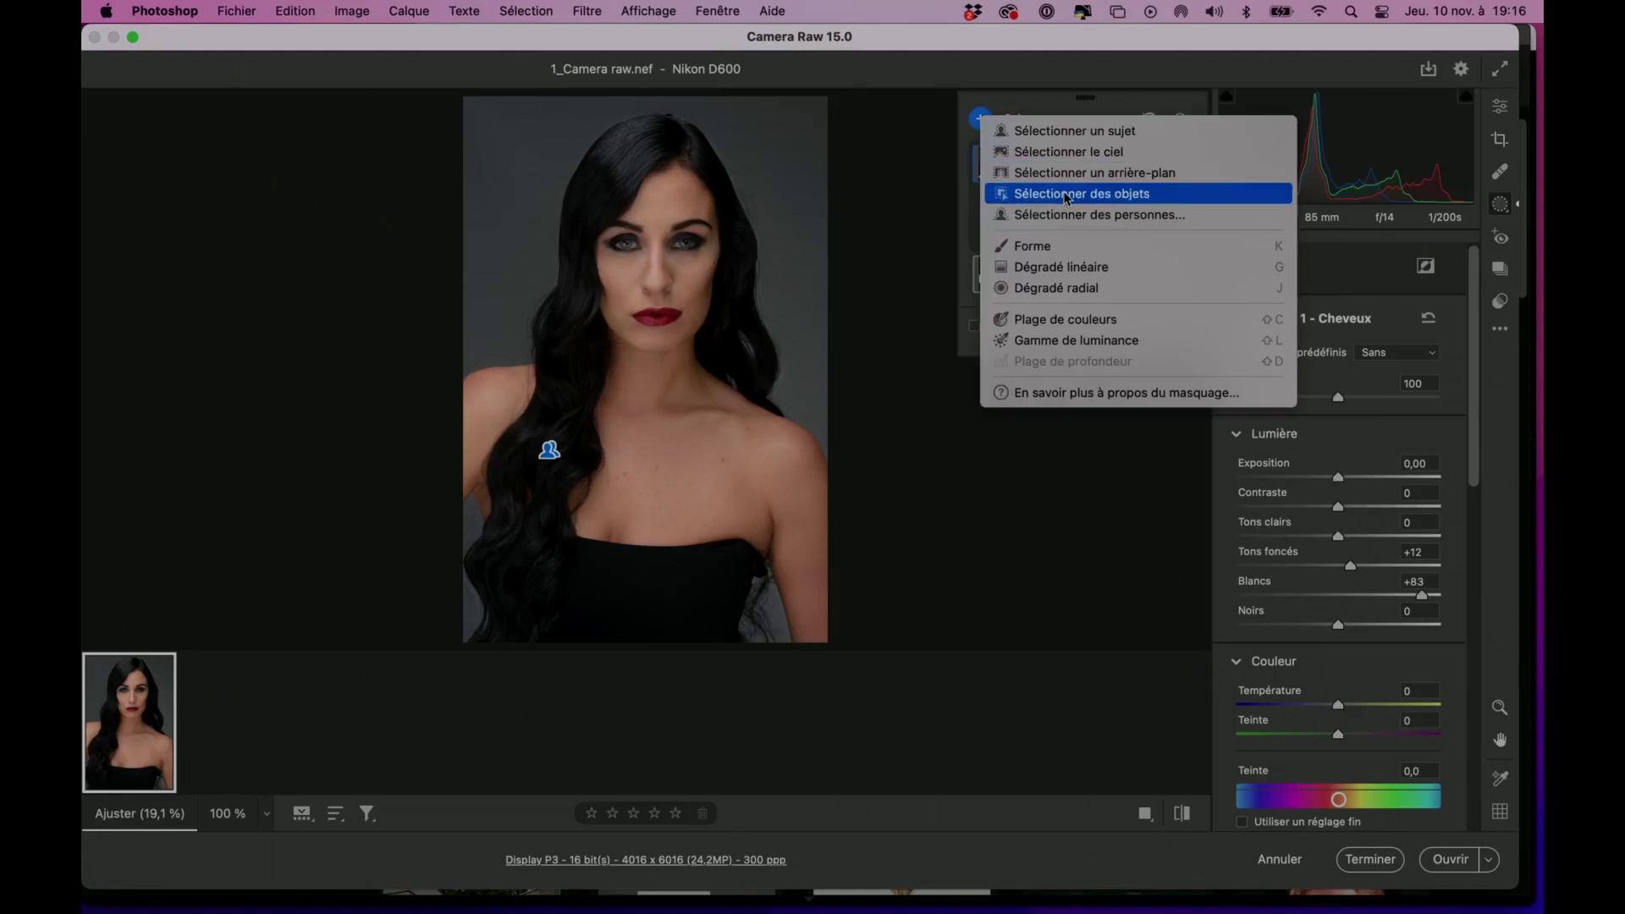
pyautogui.click(1065, 217)
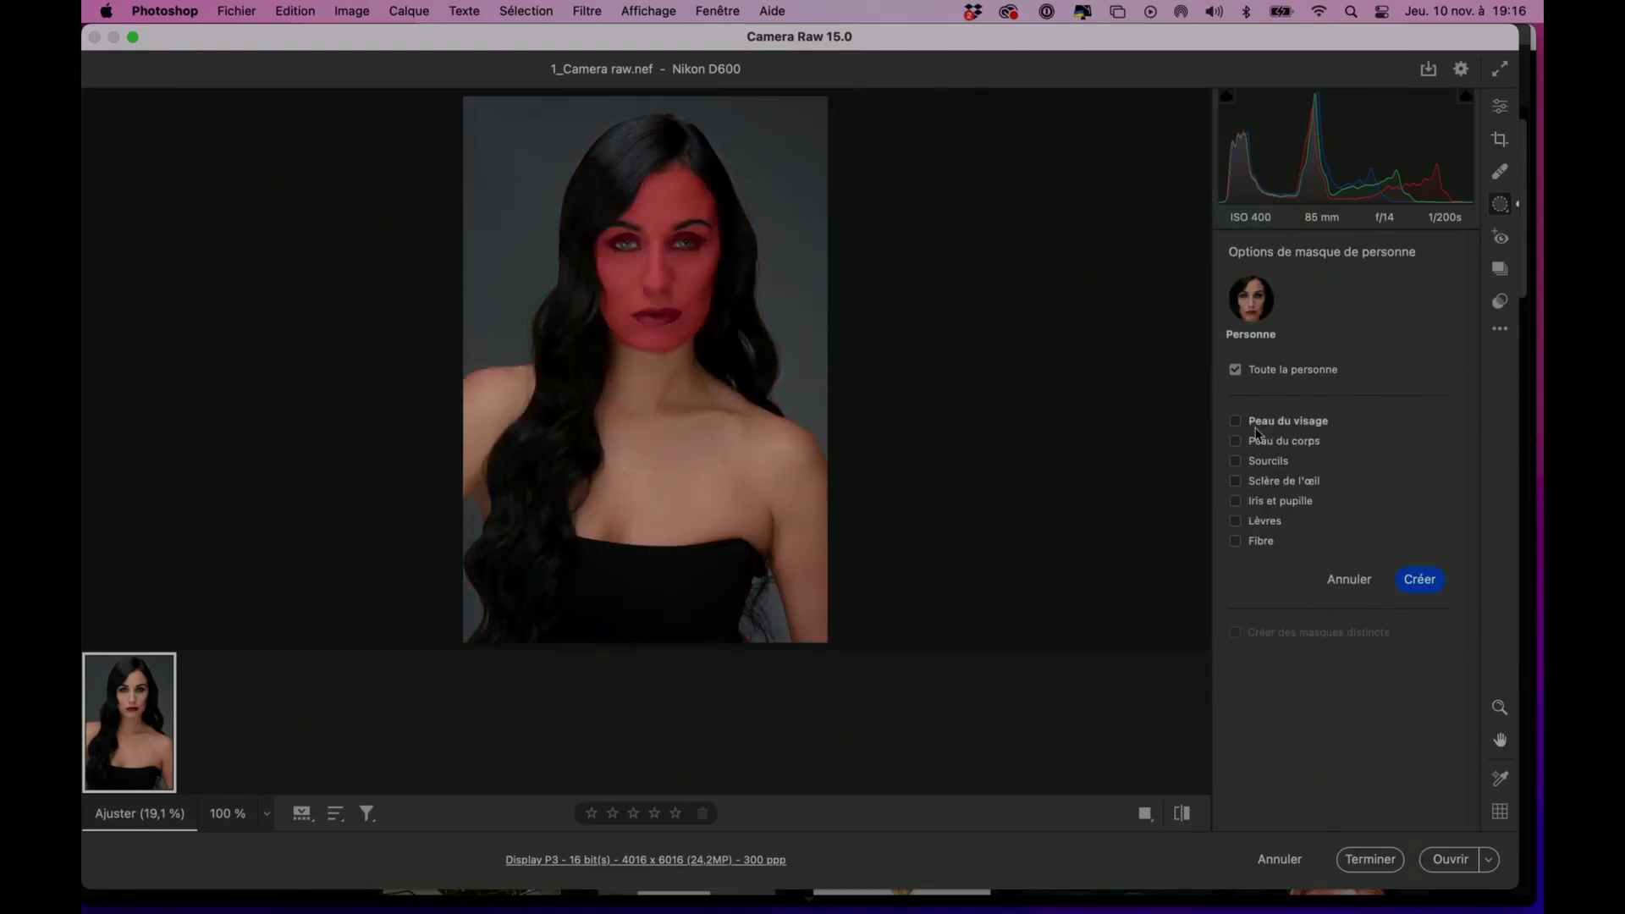
pyautogui.click(1236, 523)
pyautogui.click(1419, 579)
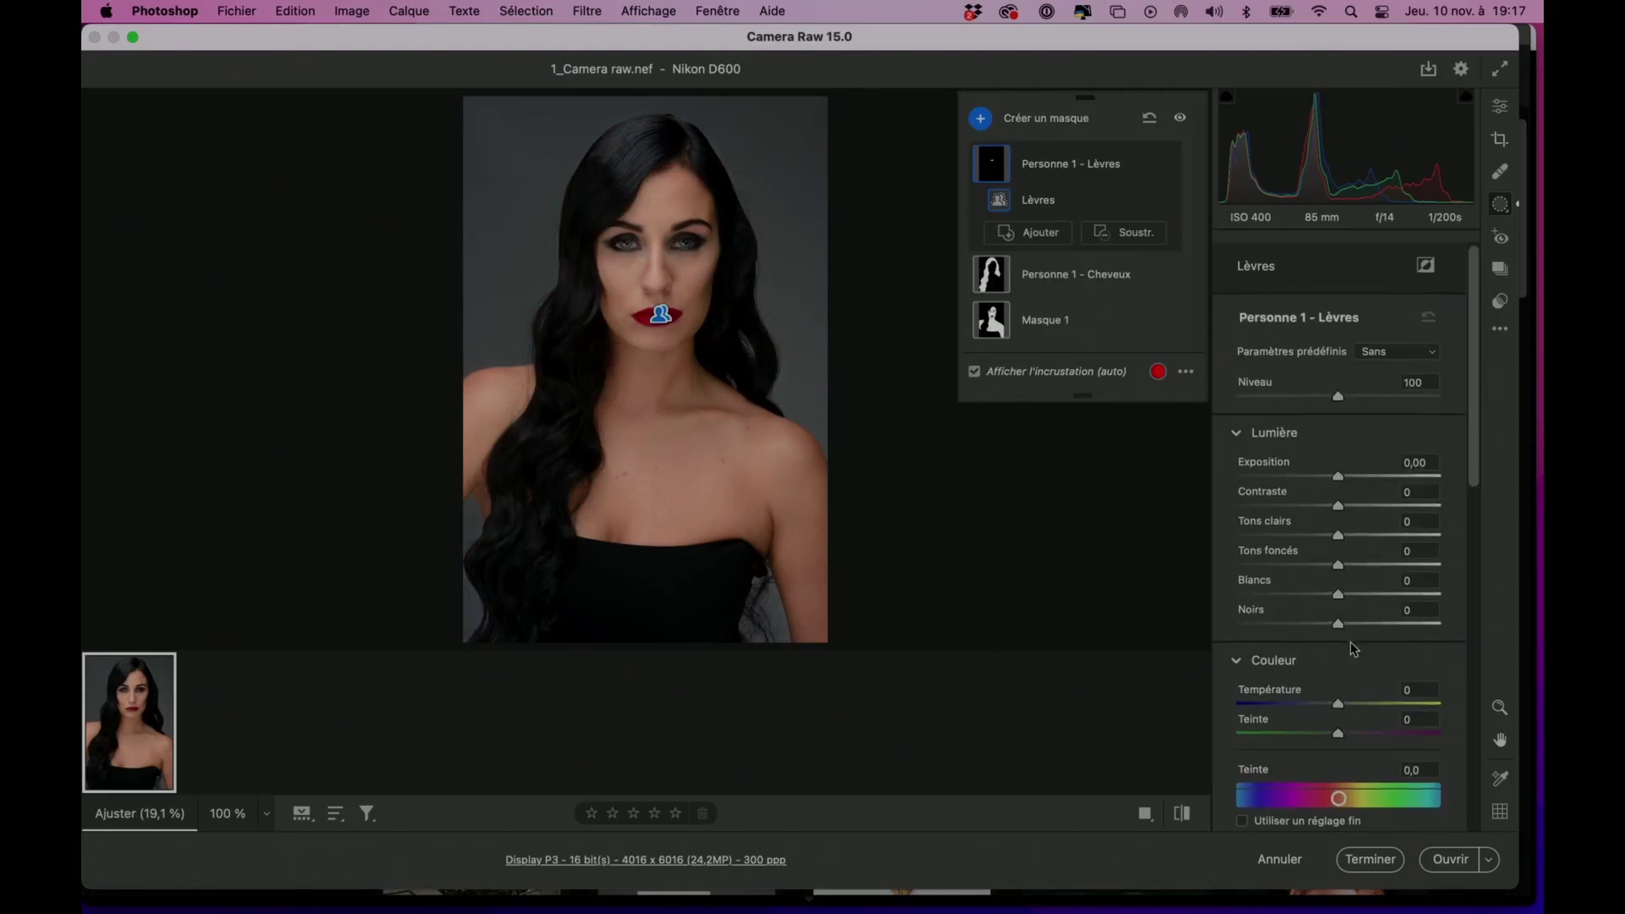
pyautogui.moveTo(1476, 465); pyautogui.dragTo(1474, 588)
pyautogui.moveTo(1337, 590); pyautogui.dragTo(1301, 590)
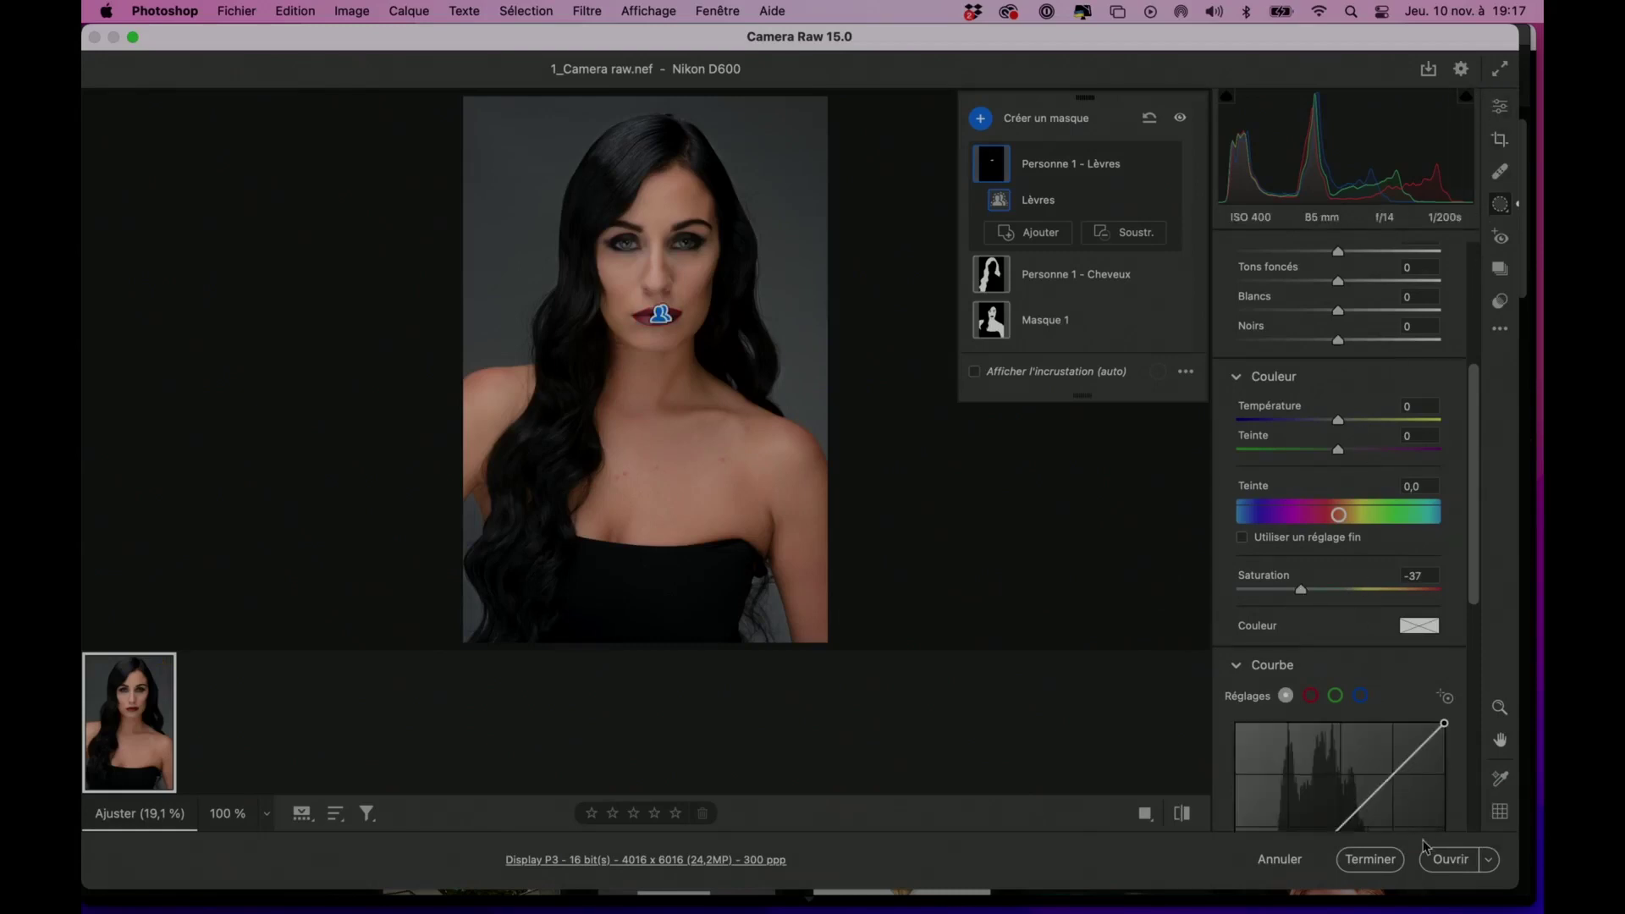
# Open the retouched raw portrait in Photoshop, converting its colours to the Adobe RGB (1998) working space
pyautogui.click(1447, 860)
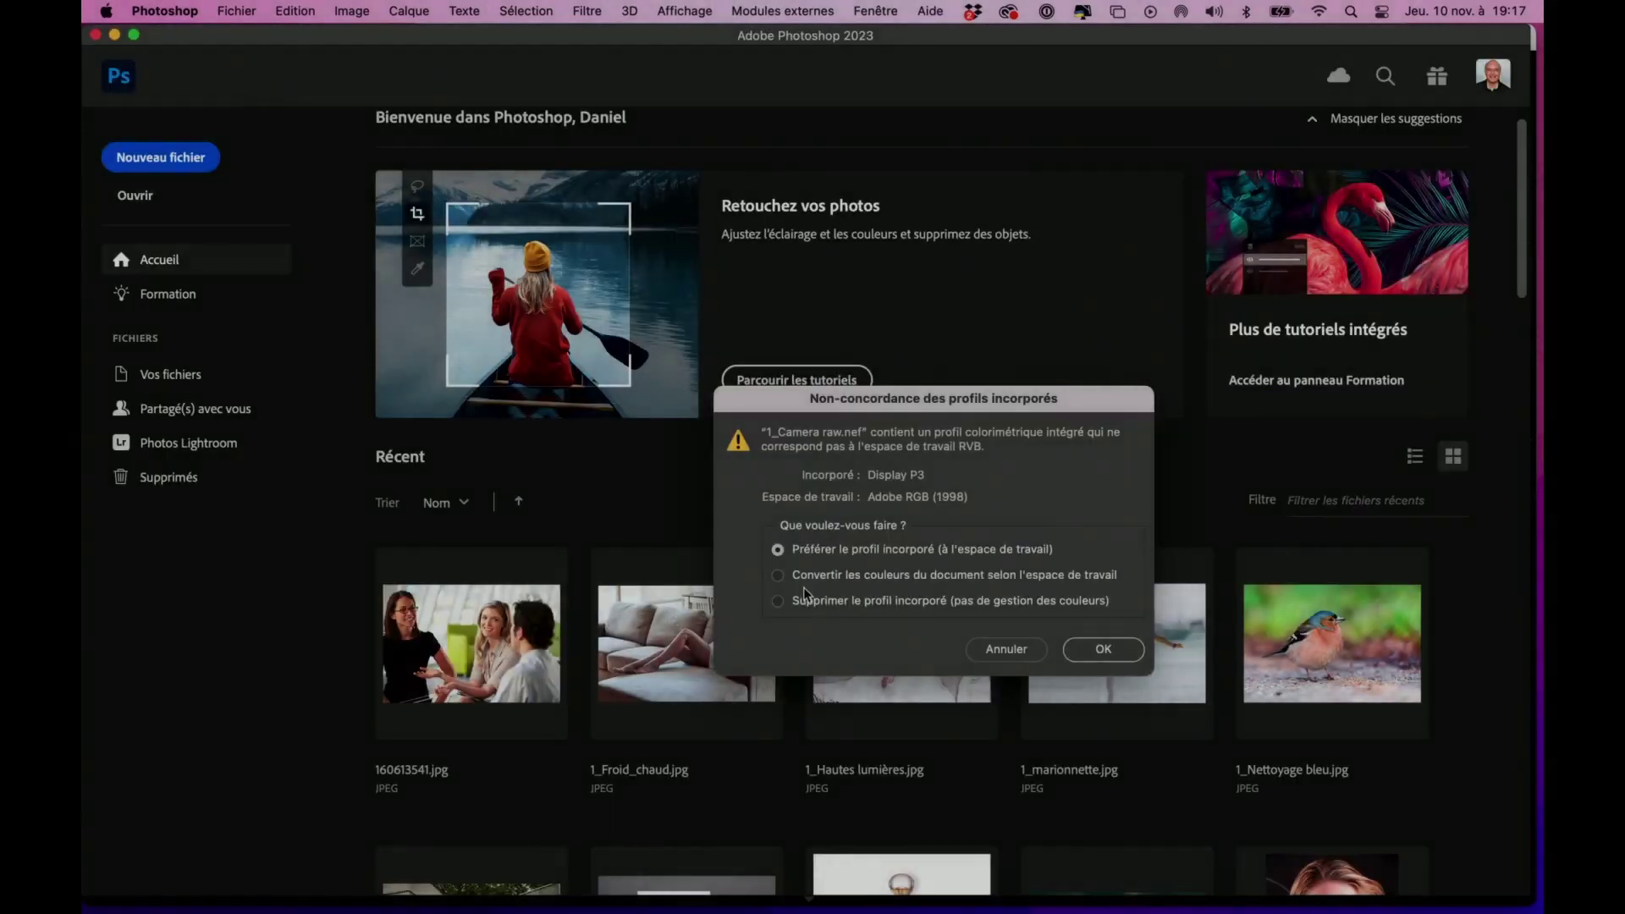
pyautogui.click(779, 575)
pyautogui.click(1089, 649)
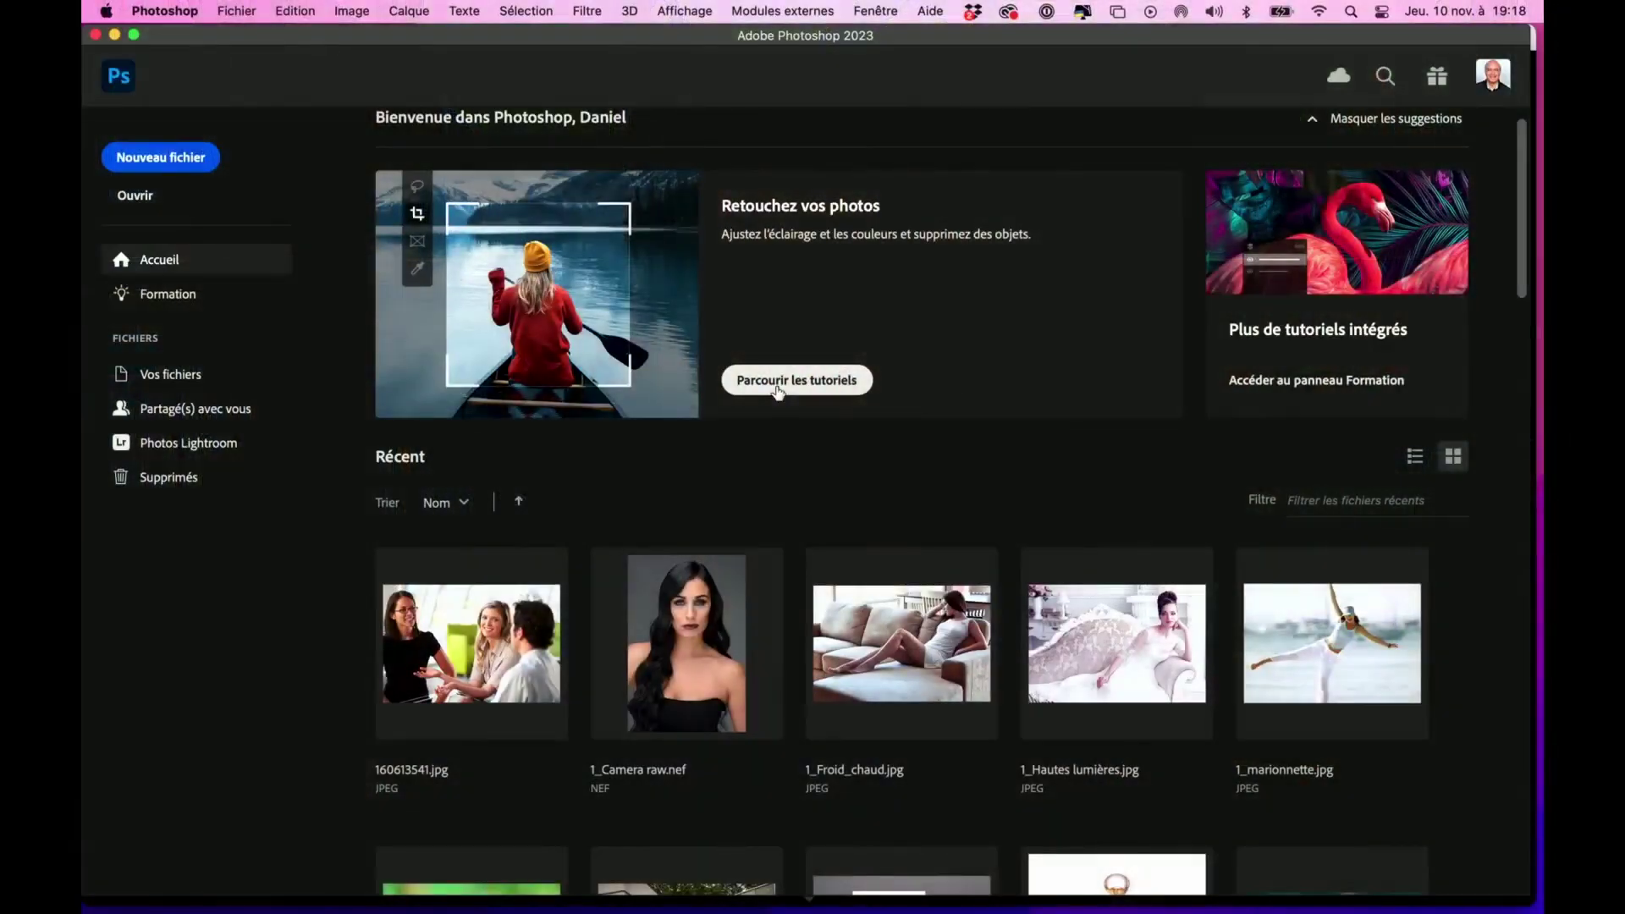
# Reopen 1_Camera raw.nef from the recent files and add a background mask (Arrière-plan) with Exposition at -0,85
pyautogui.click(684, 654)
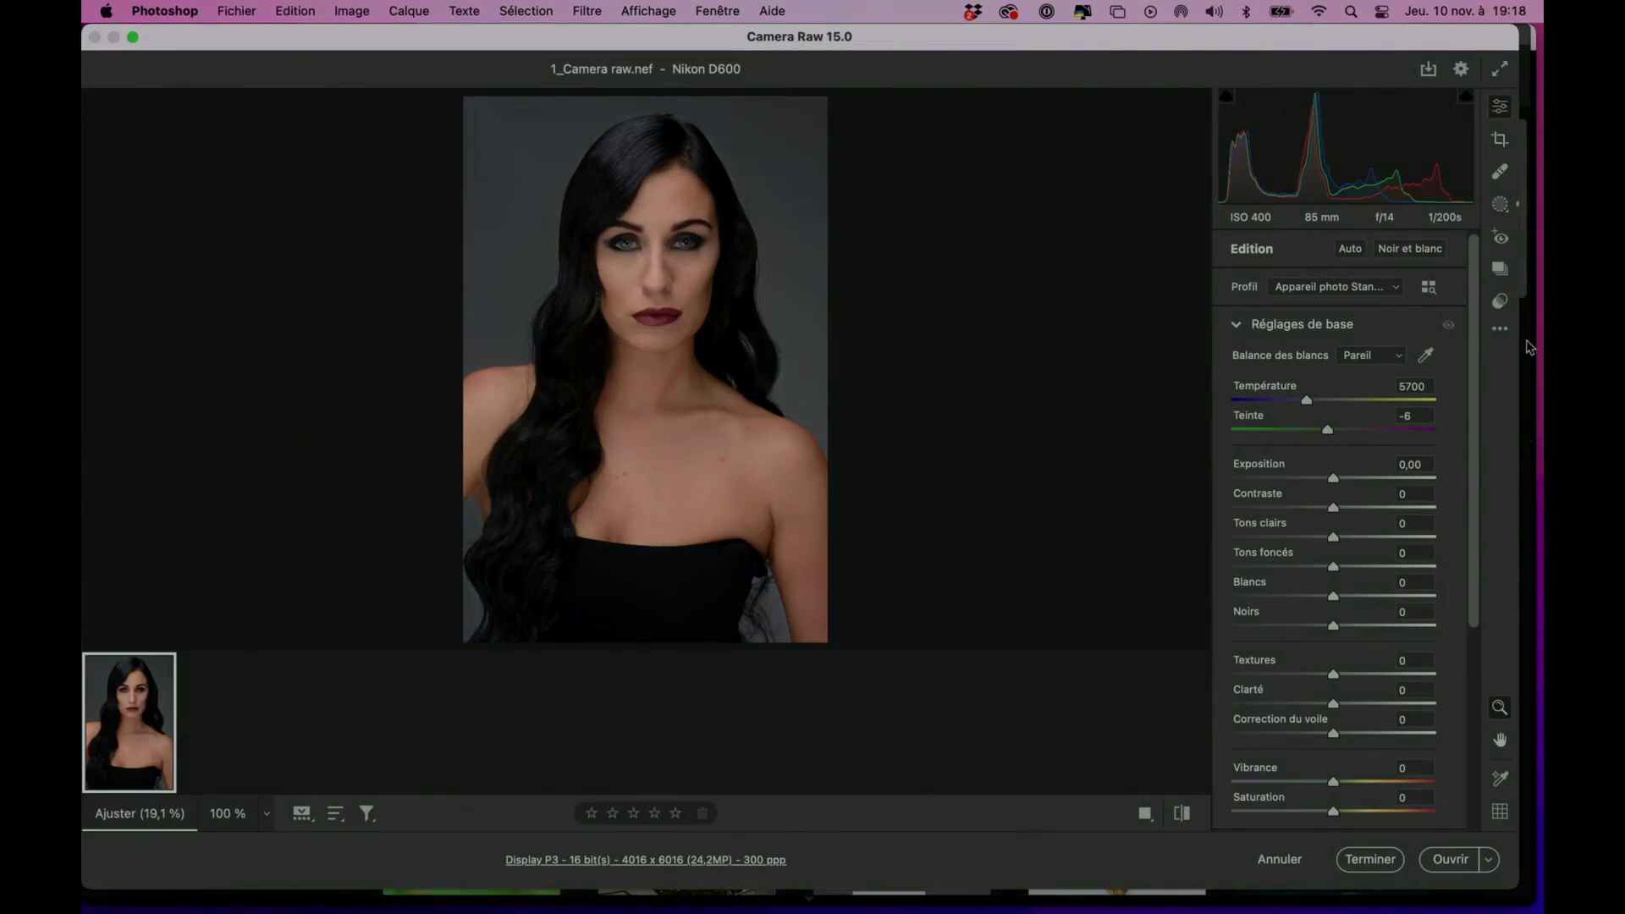
pyautogui.click(1500, 207)
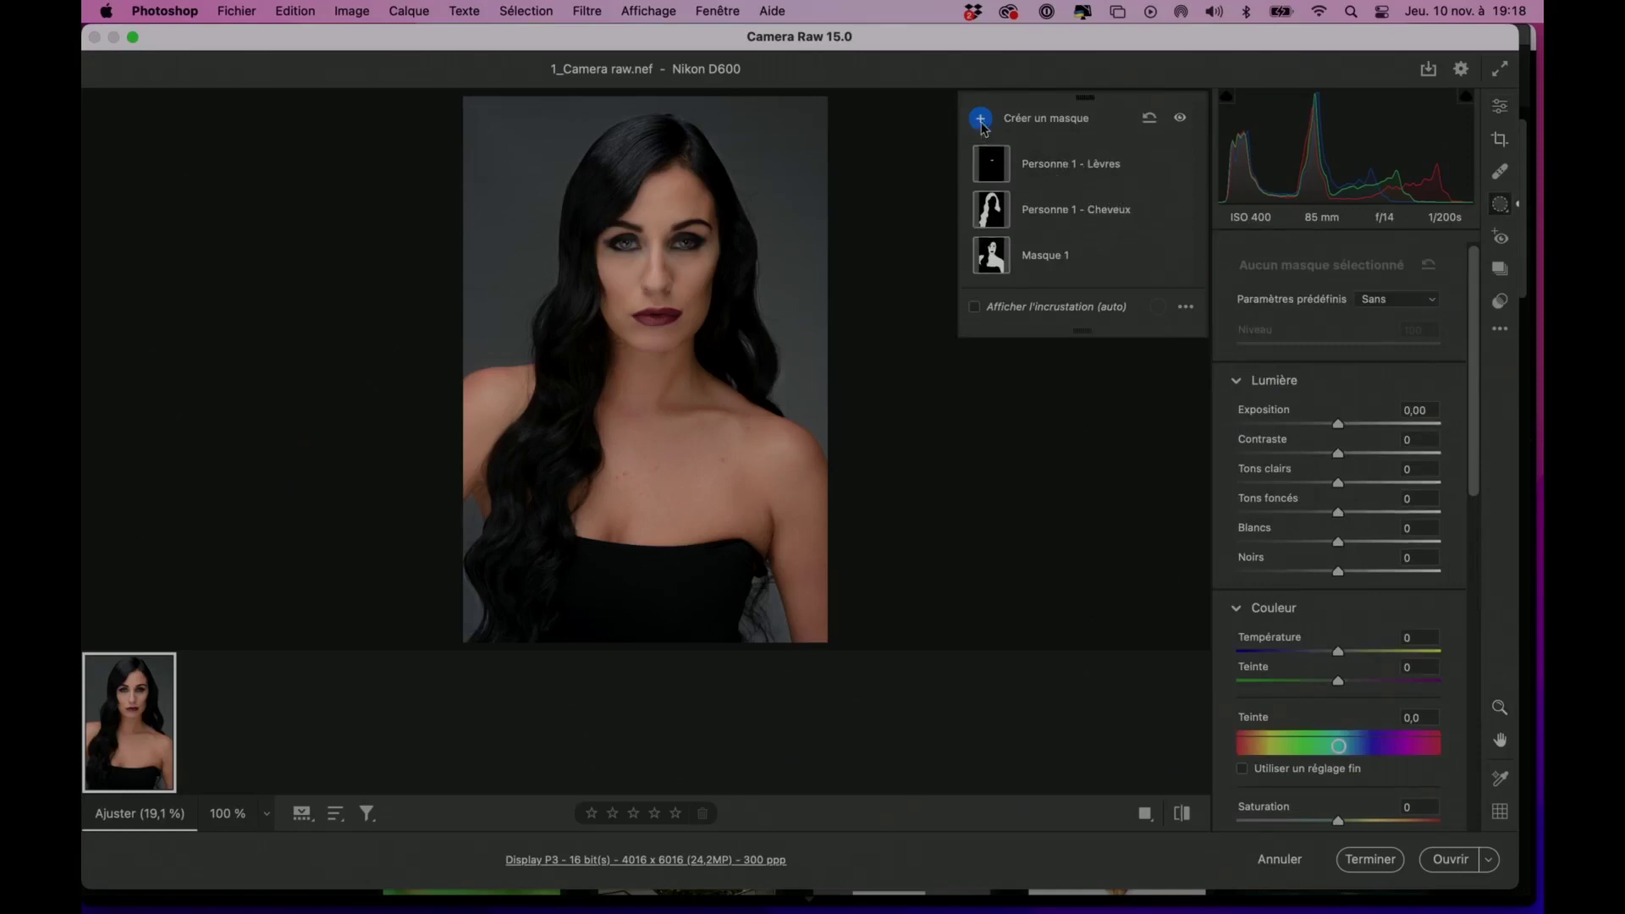
pyautogui.click(980, 120)
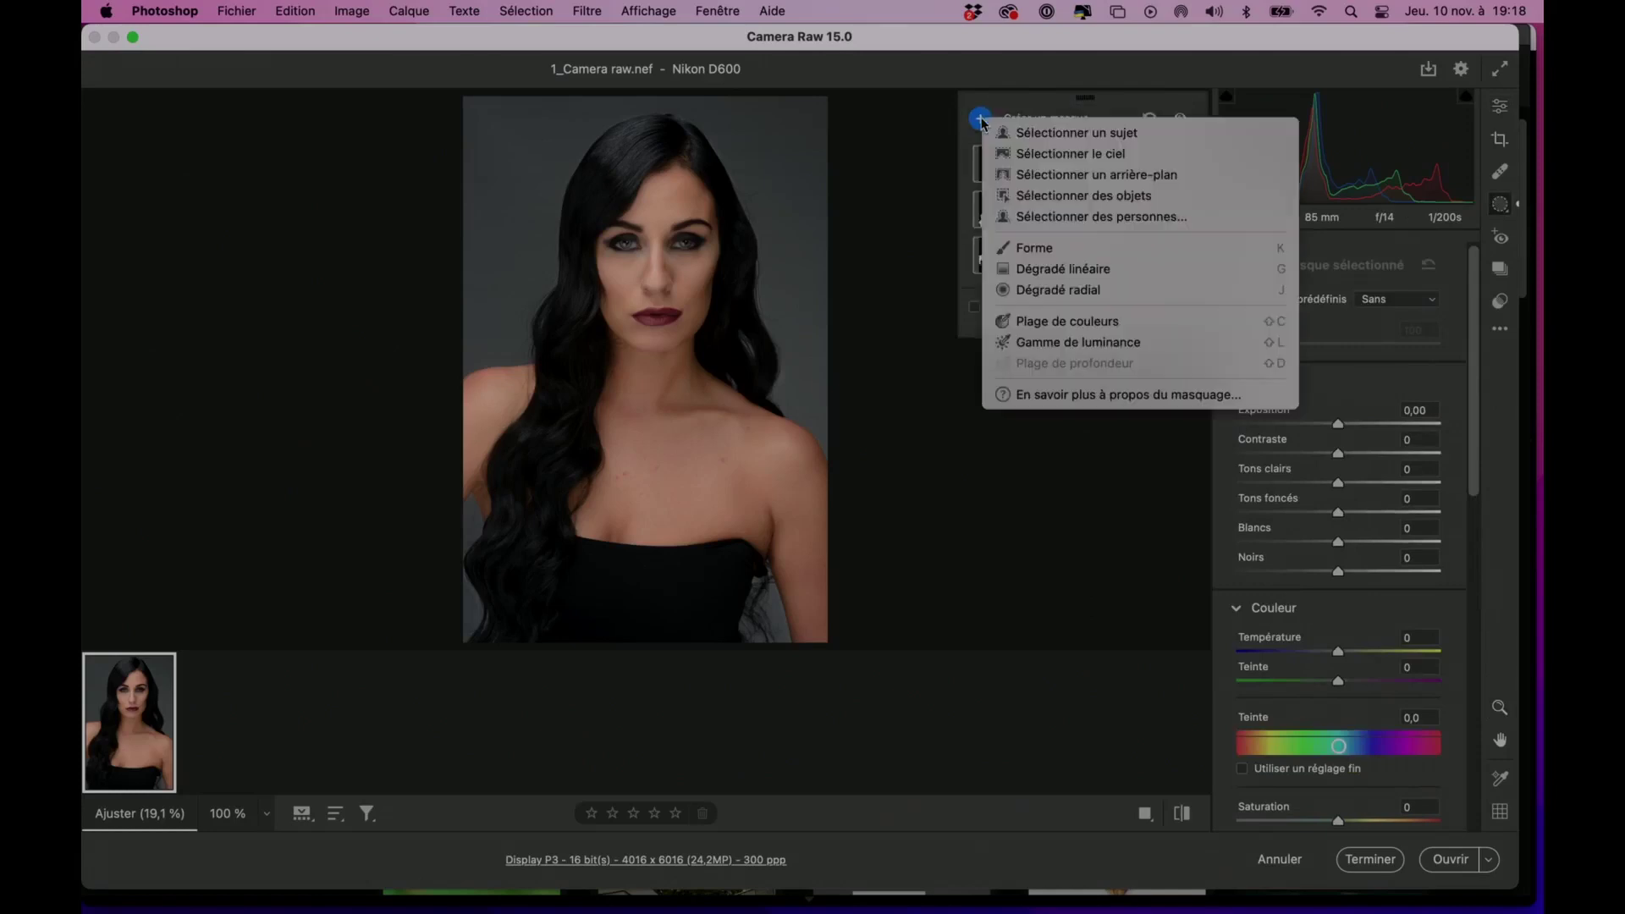
pyautogui.click(1089, 175)
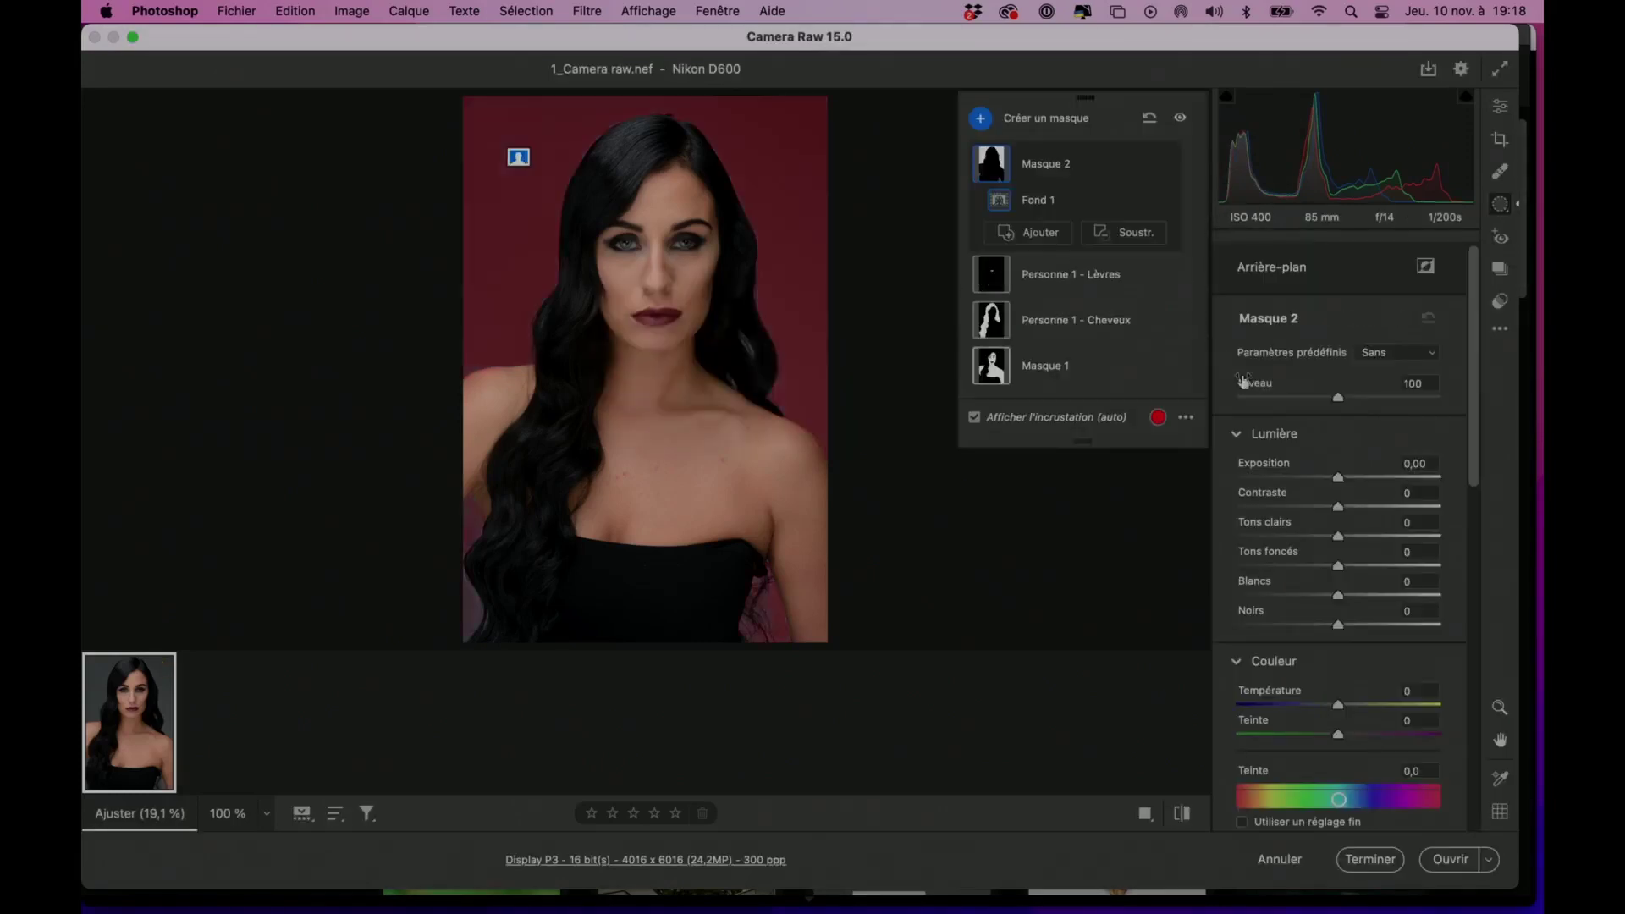
pyautogui.moveTo(1339, 481); pyautogui.dragTo(1316, 480)
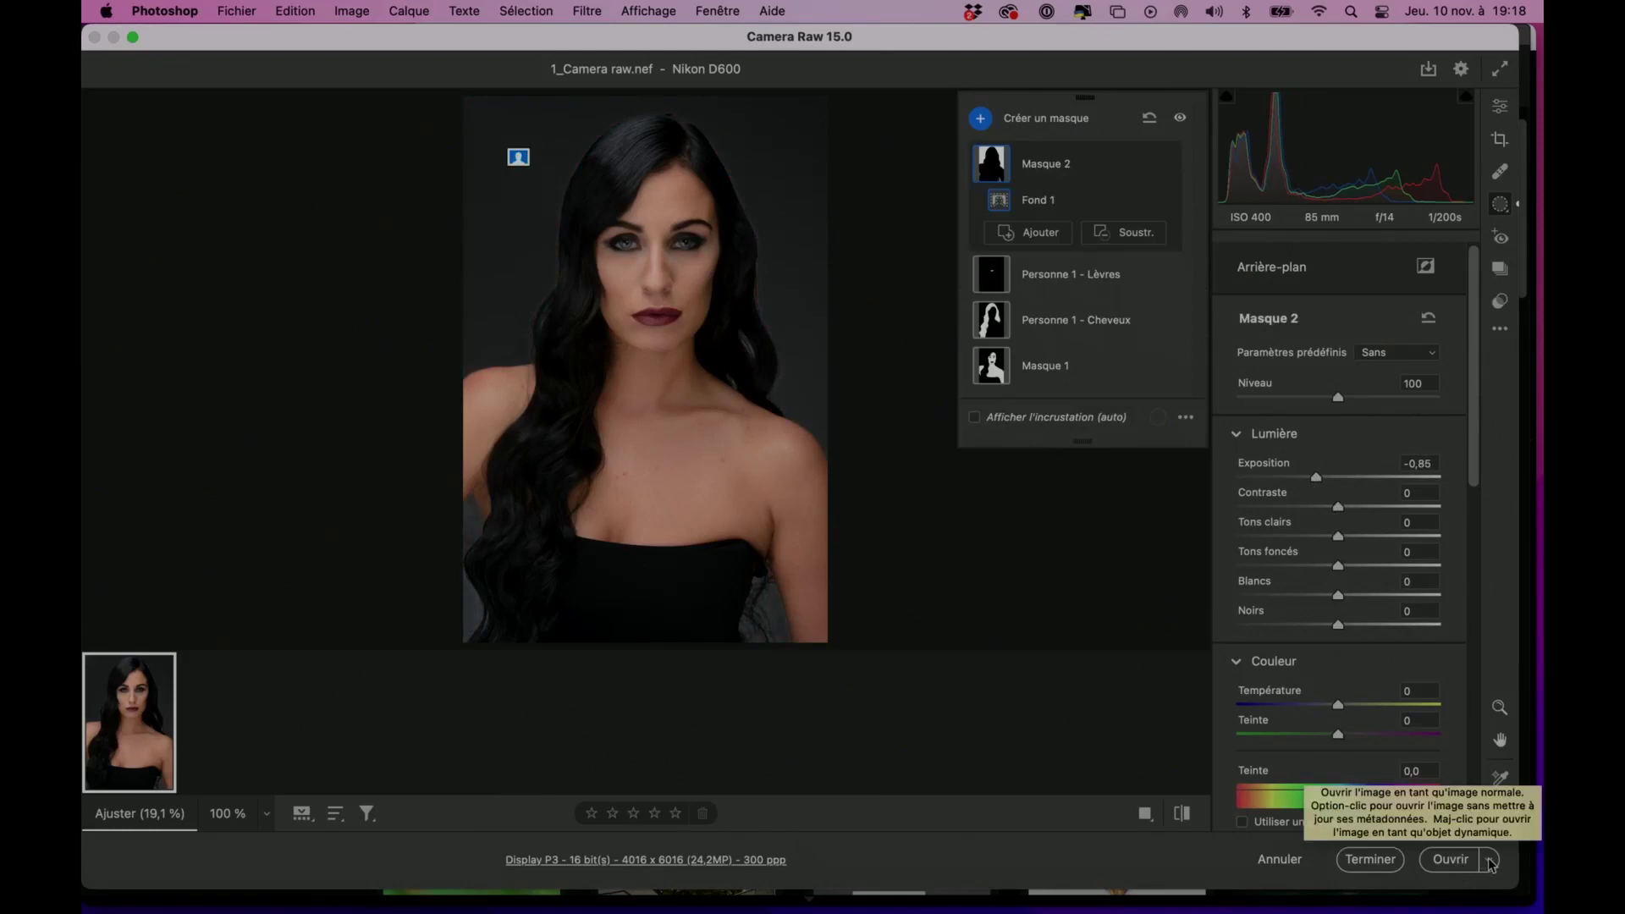
# Open the portrait as a smart object in Photoshop, converting its colours to the working space
pyautogui.click(1490, 861)
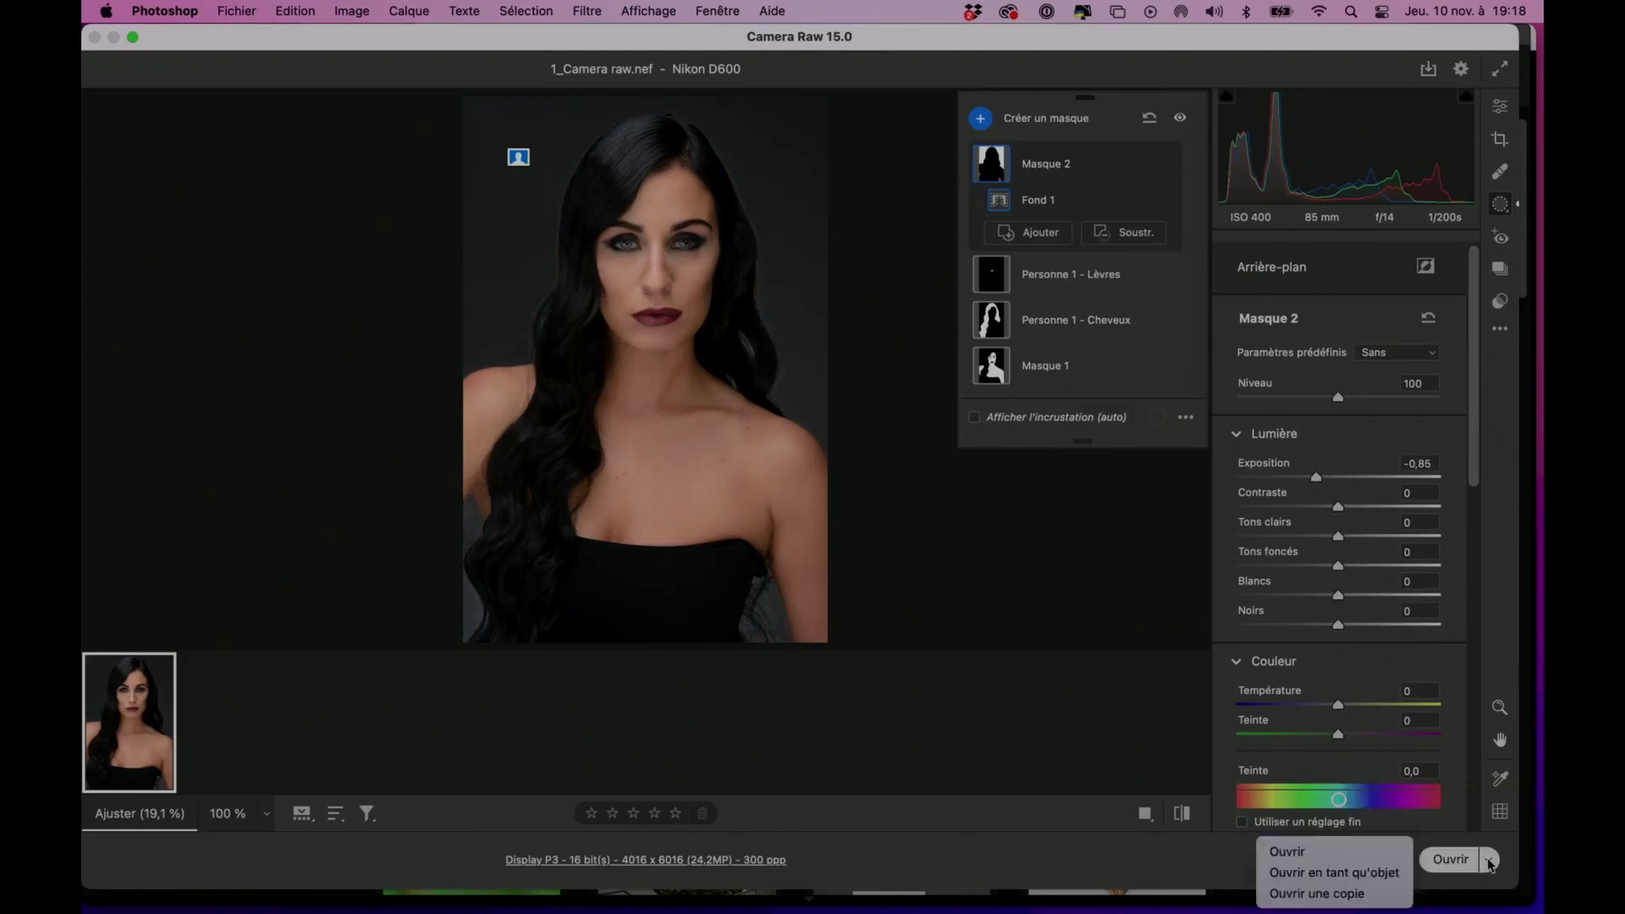
pyautogui.click(1378, 874)
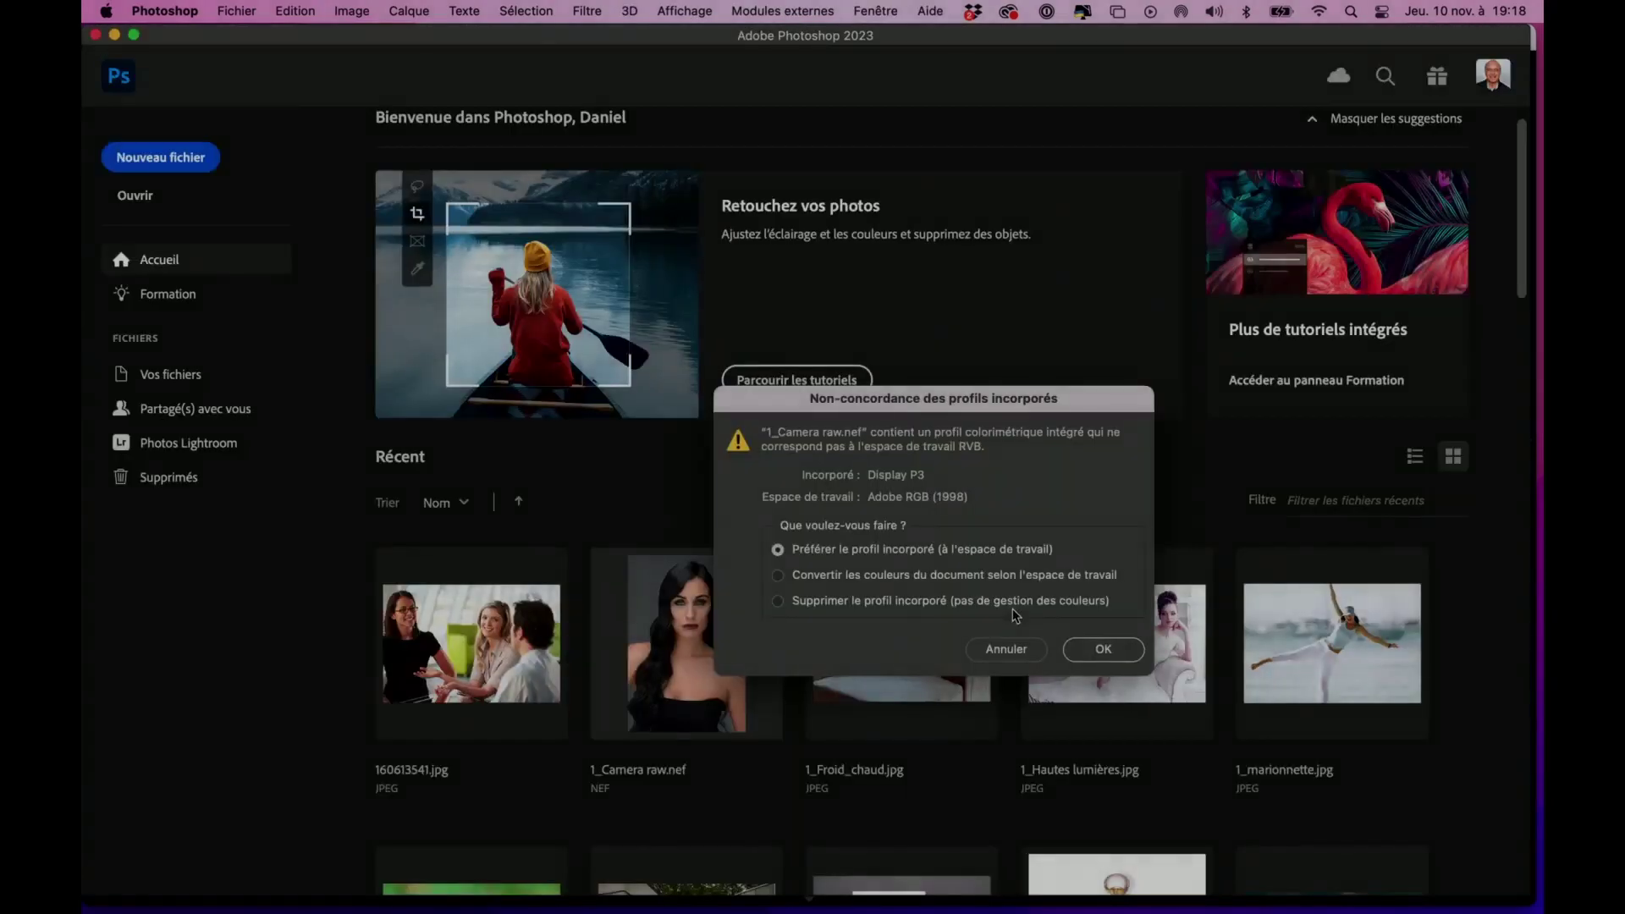
pyautogui.click(833, 584)
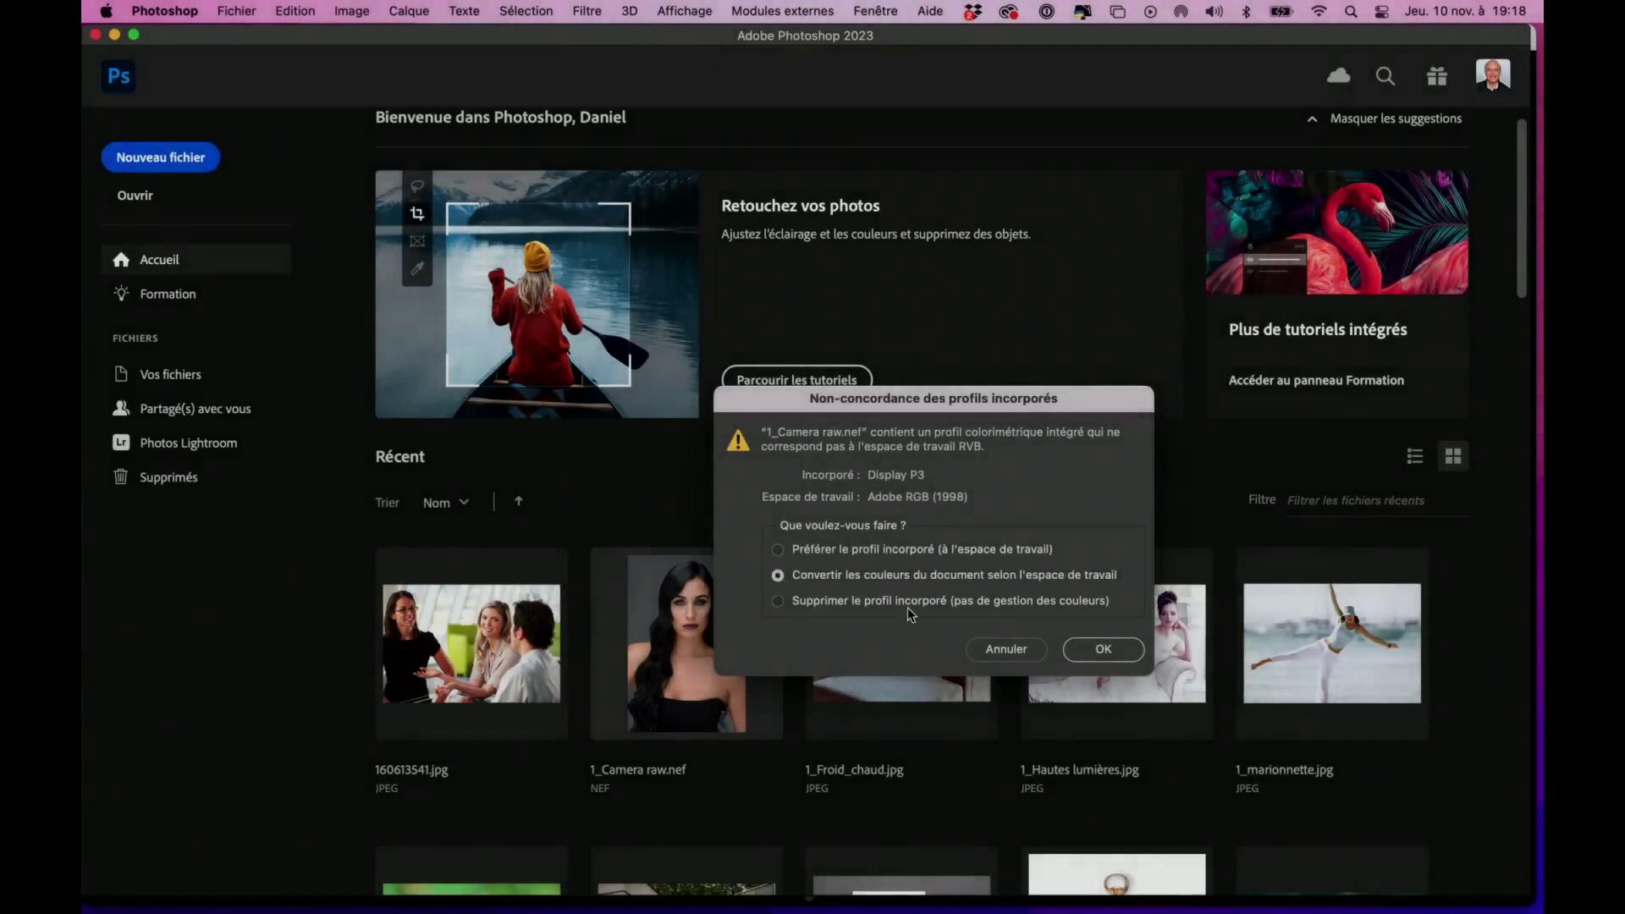
pyautogui.click(1129, 652)
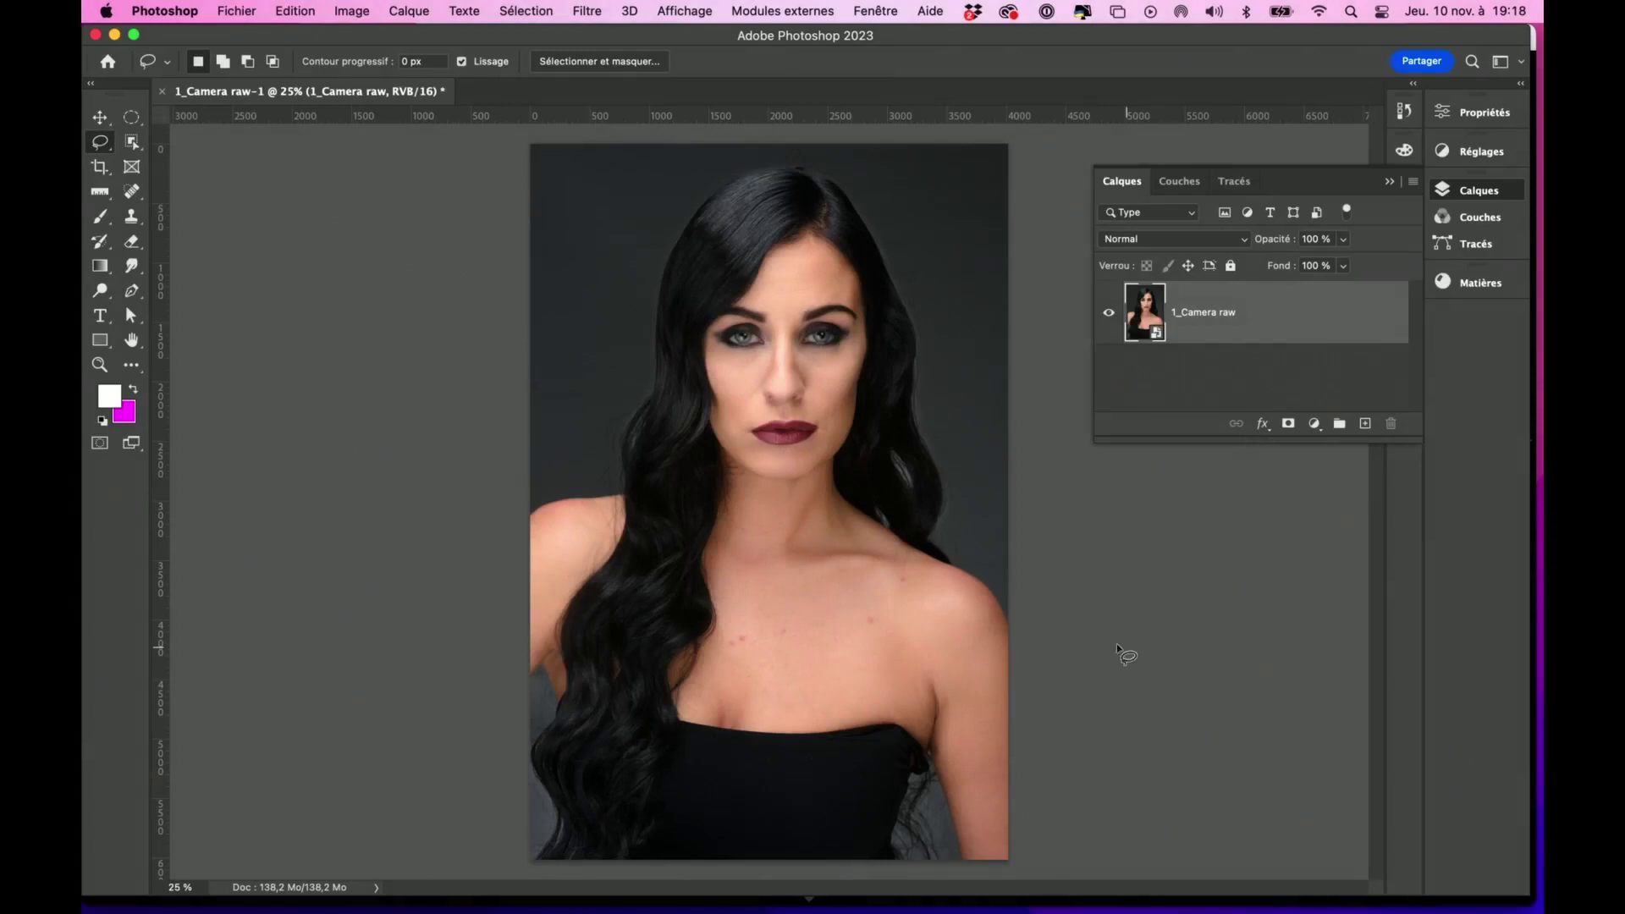
# Review the Camera Raw settings of the portrait's smart object and leave them without applying changes
pyautogui.doubleClick(1156, 335)
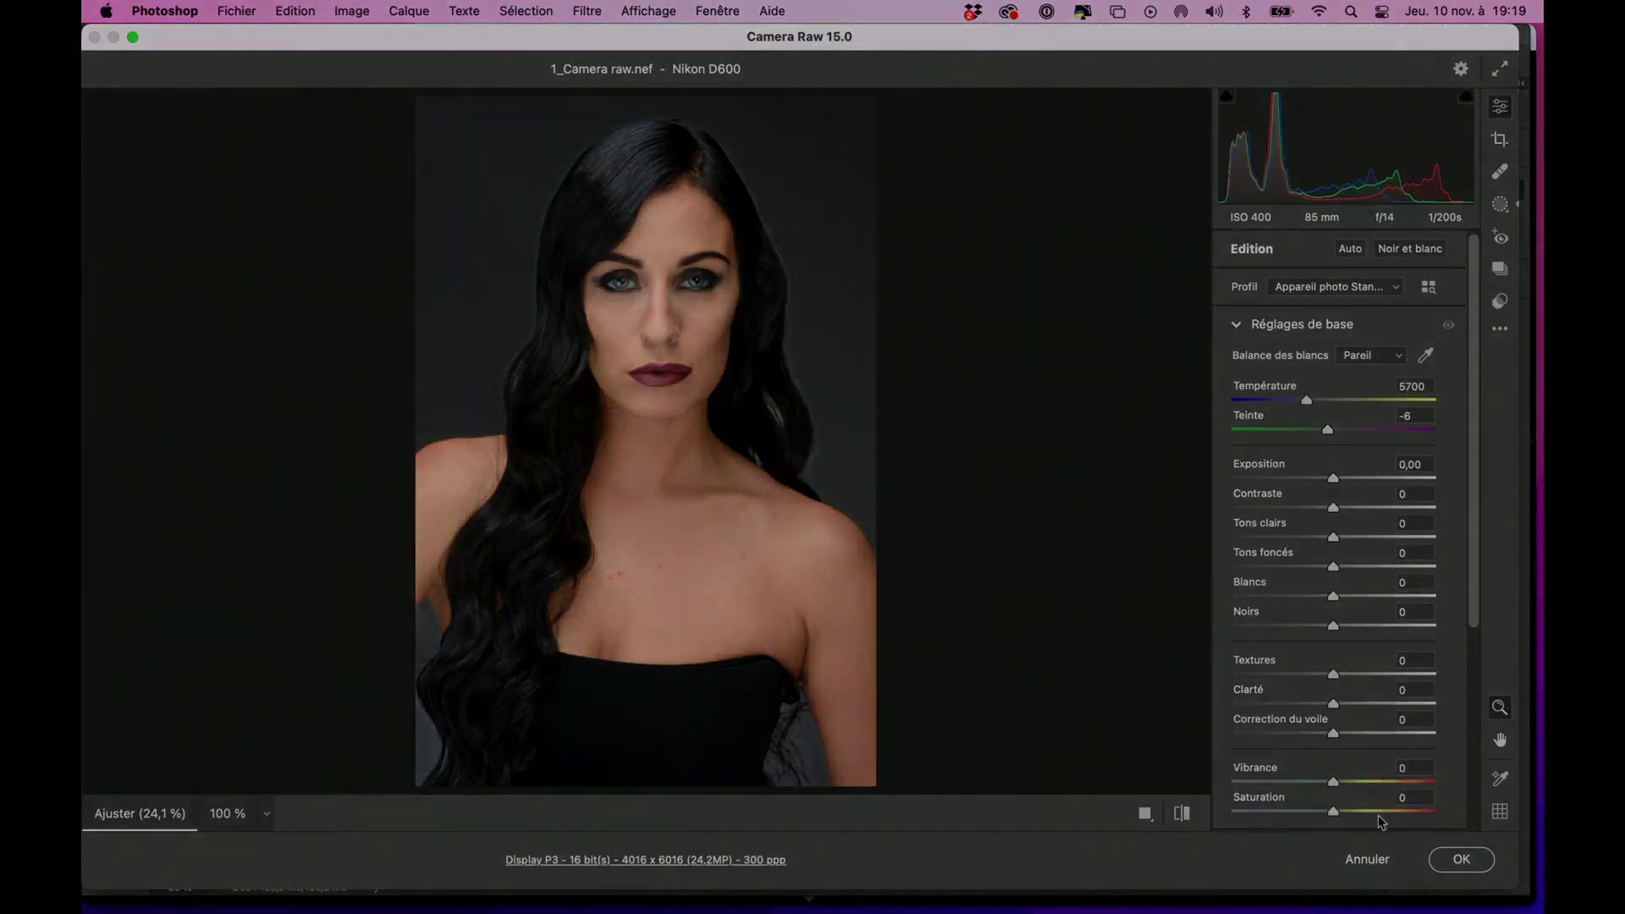
pyautogui.click(1364, 861)
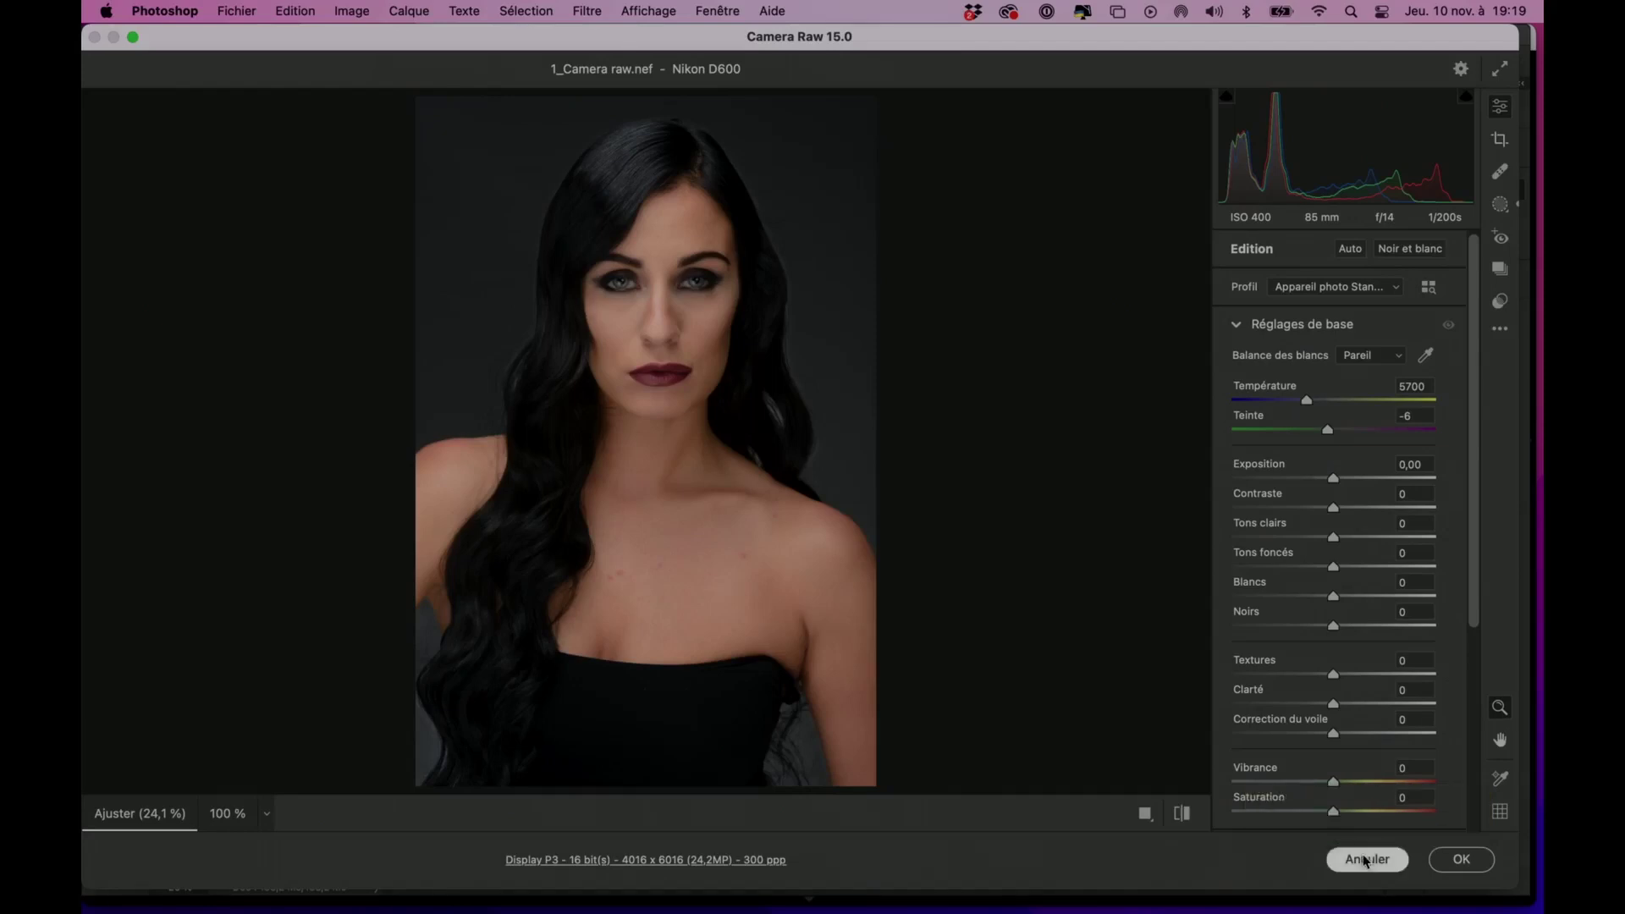
pyautogui.click(964, 403)
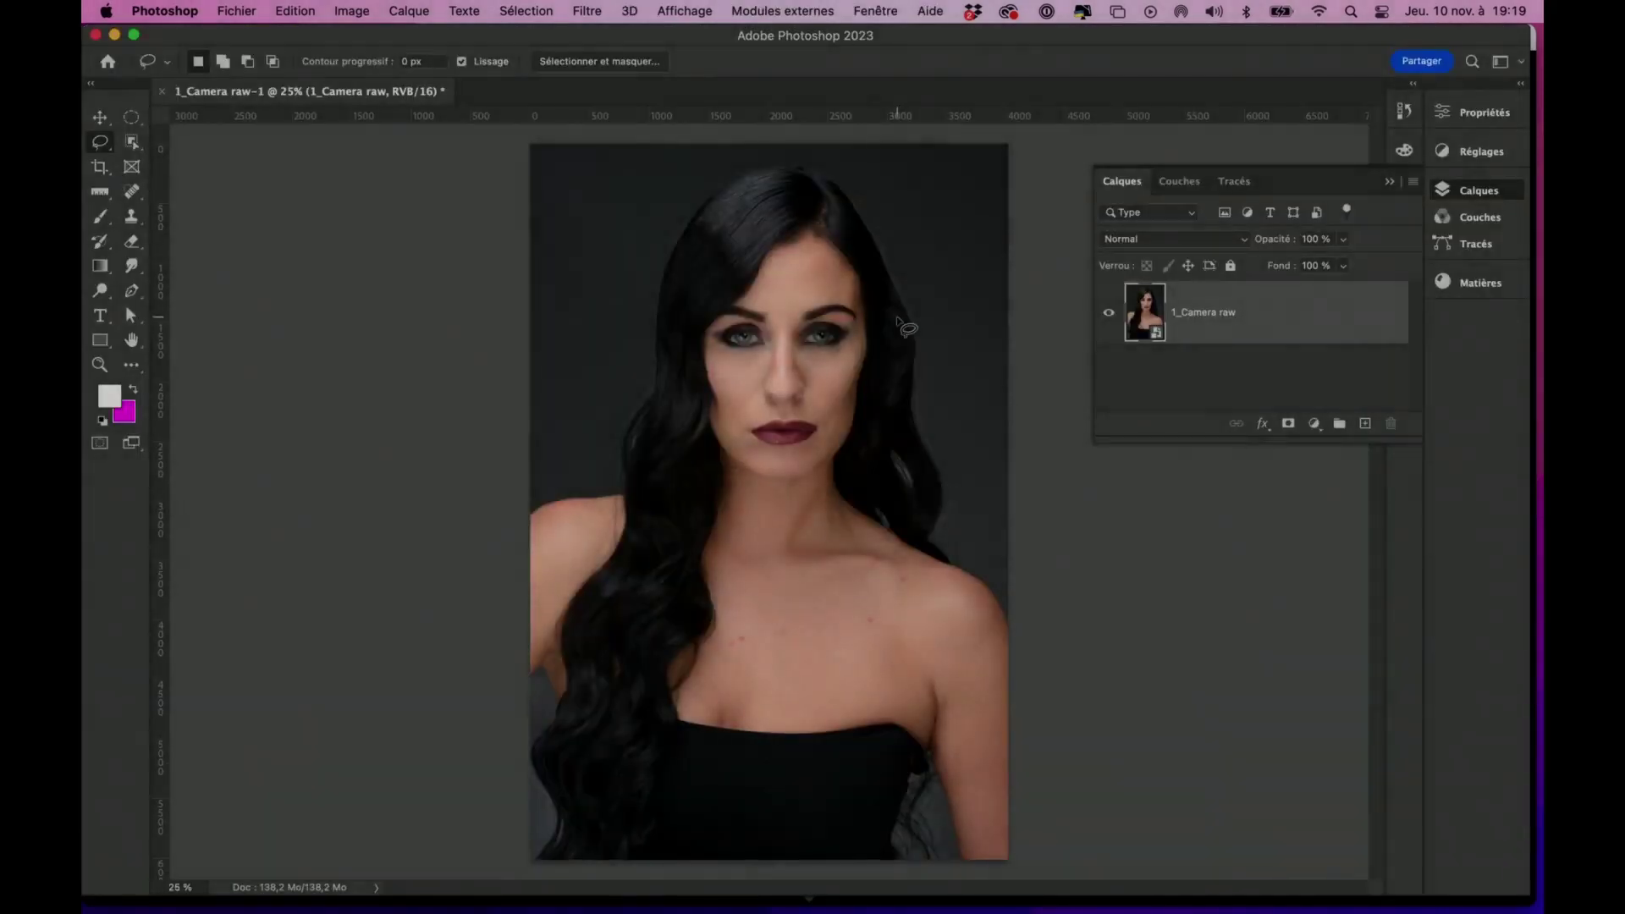
# Close the portrait without saving and open 1_substance.jpg, converting its colours to the working space
pyautogui.click(163, 92)
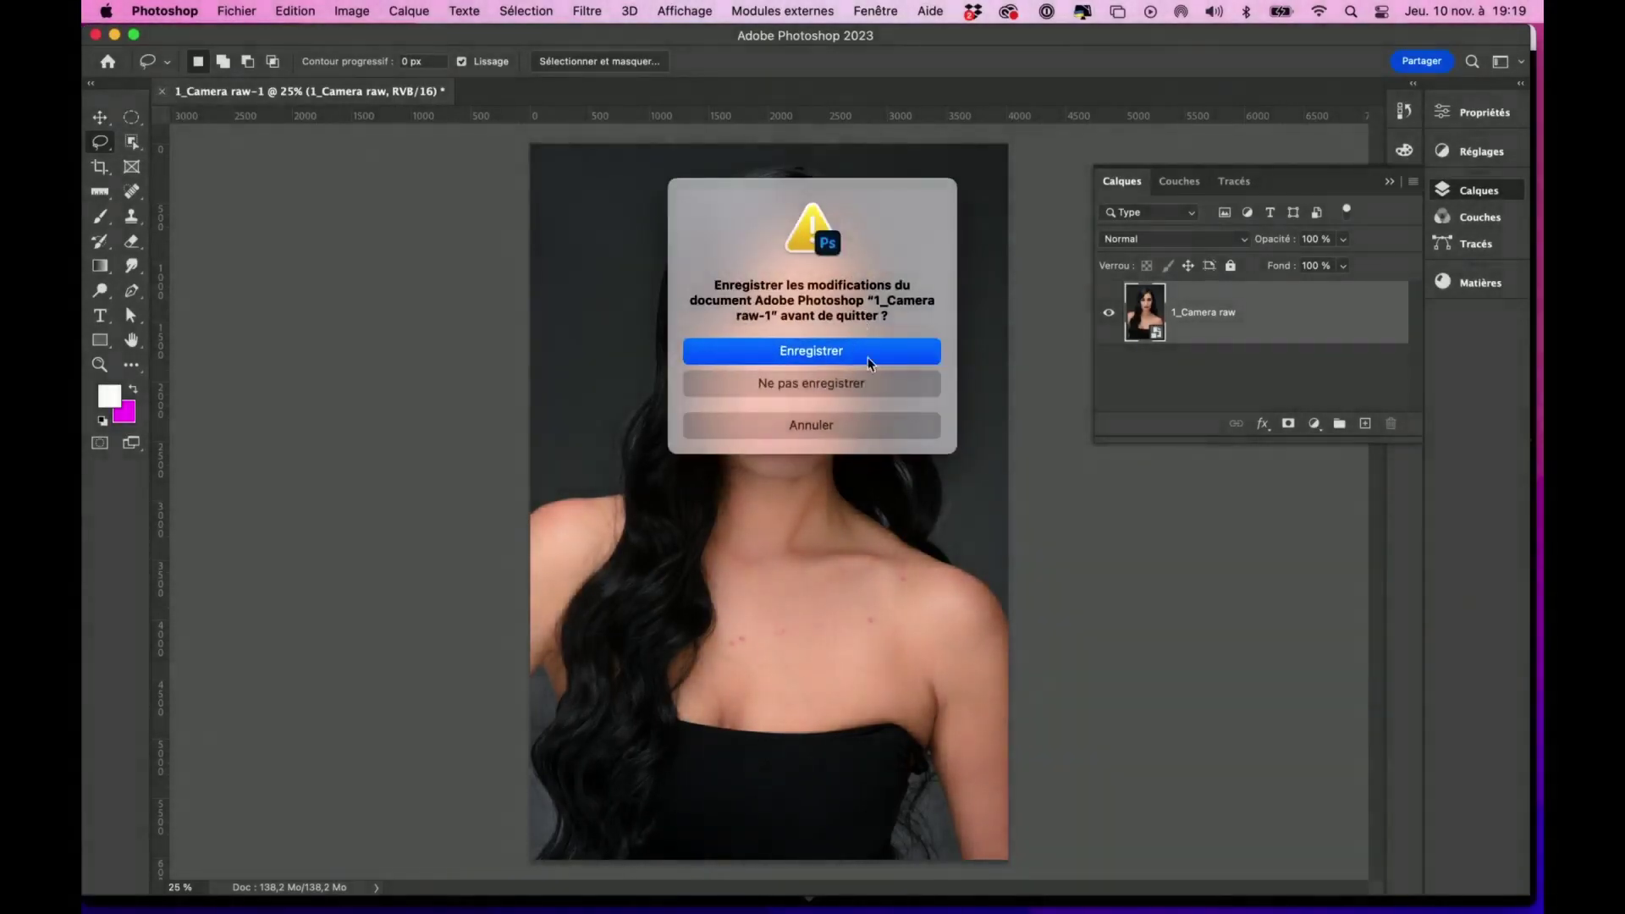
pyautogui.click(856, 383)
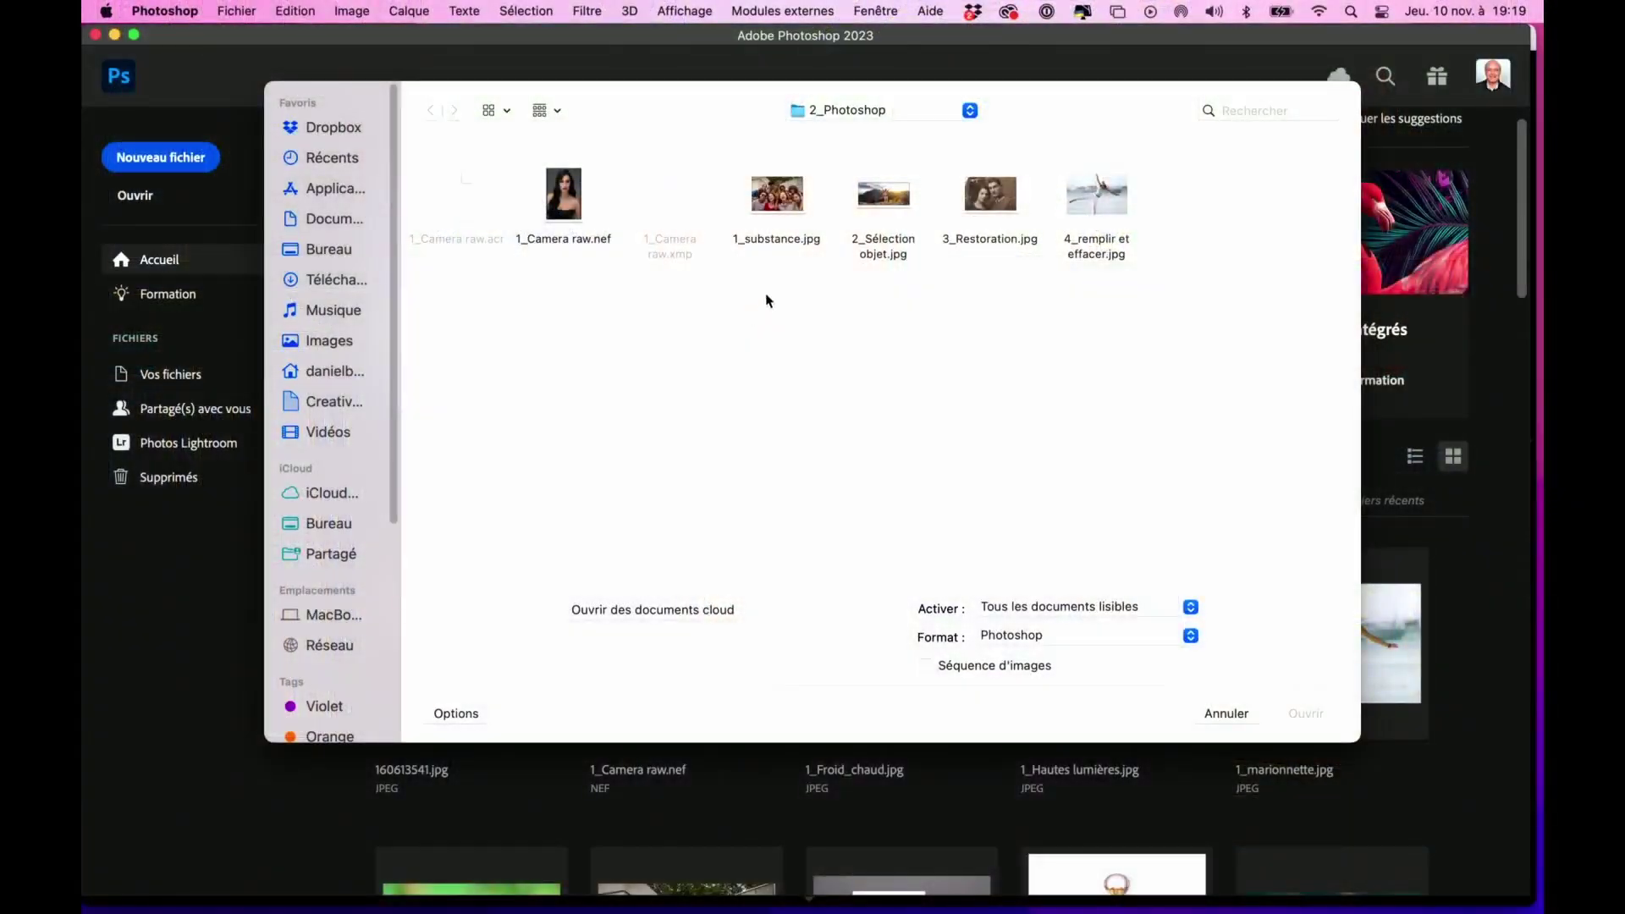
pyautogui.doubleClick(779, 201)
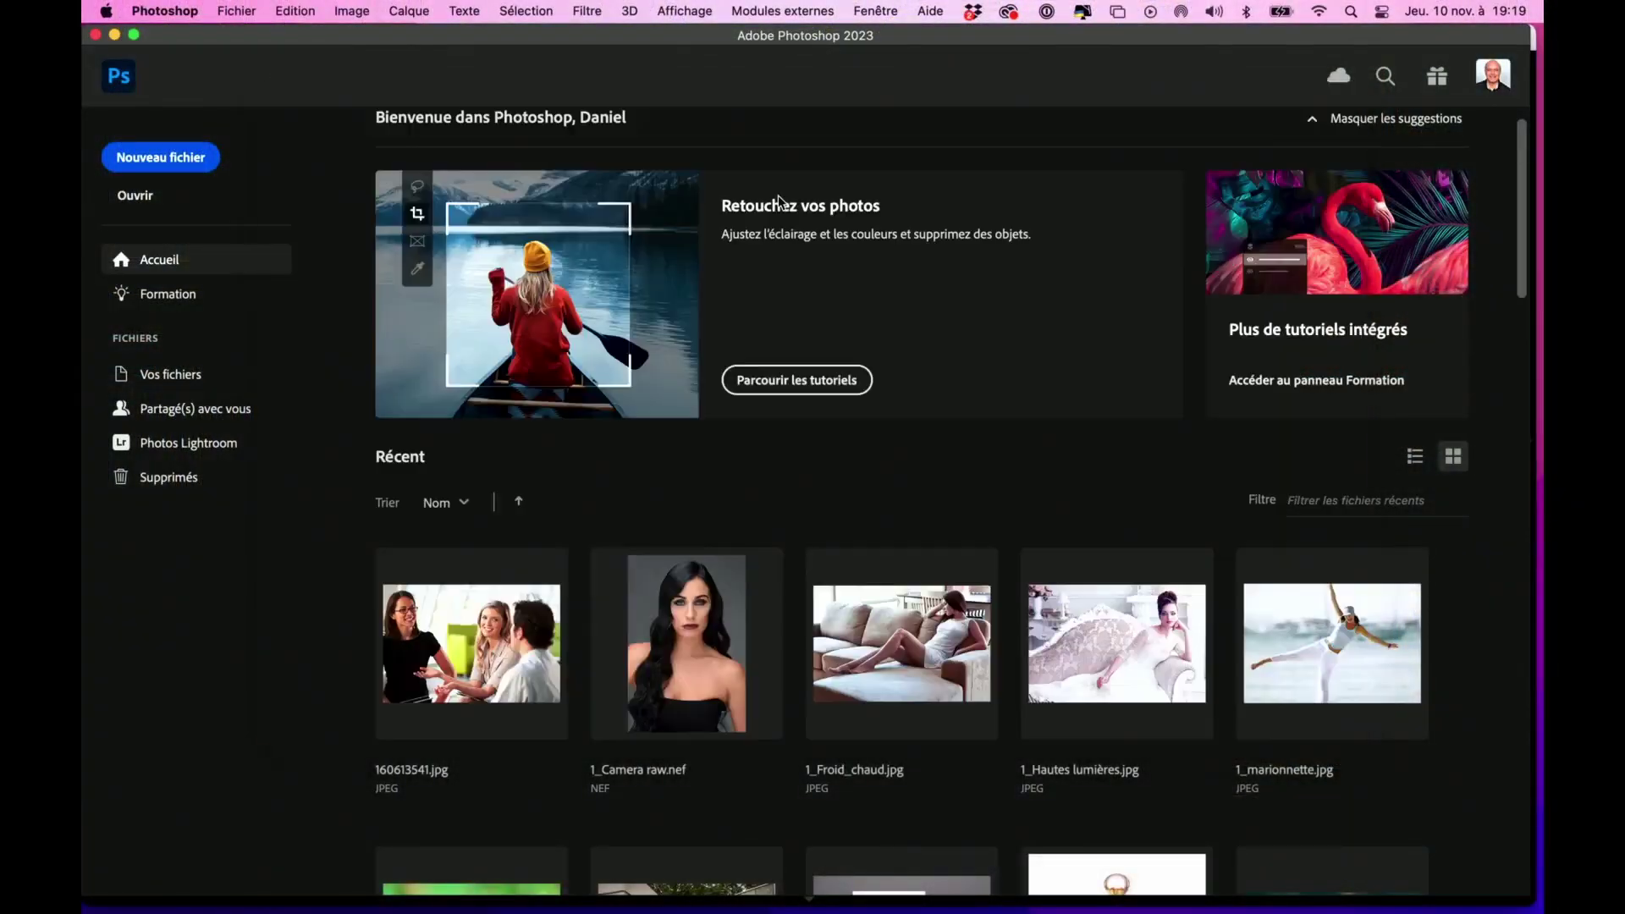
pyautogui.click(778, 574)
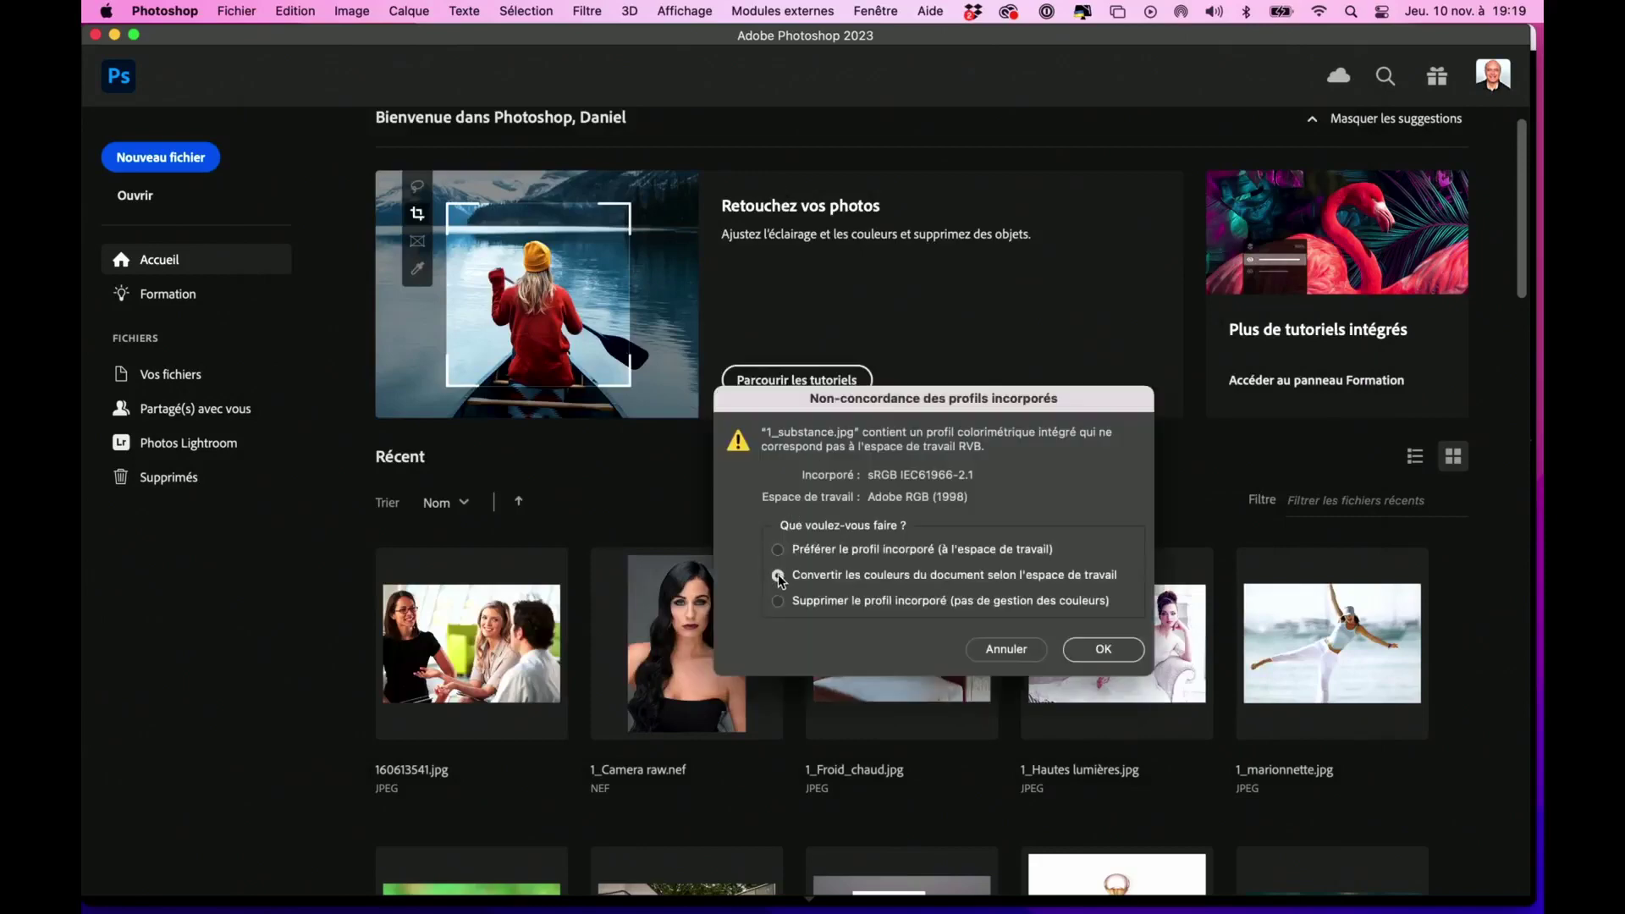
pyautogui.click(1101, 650)
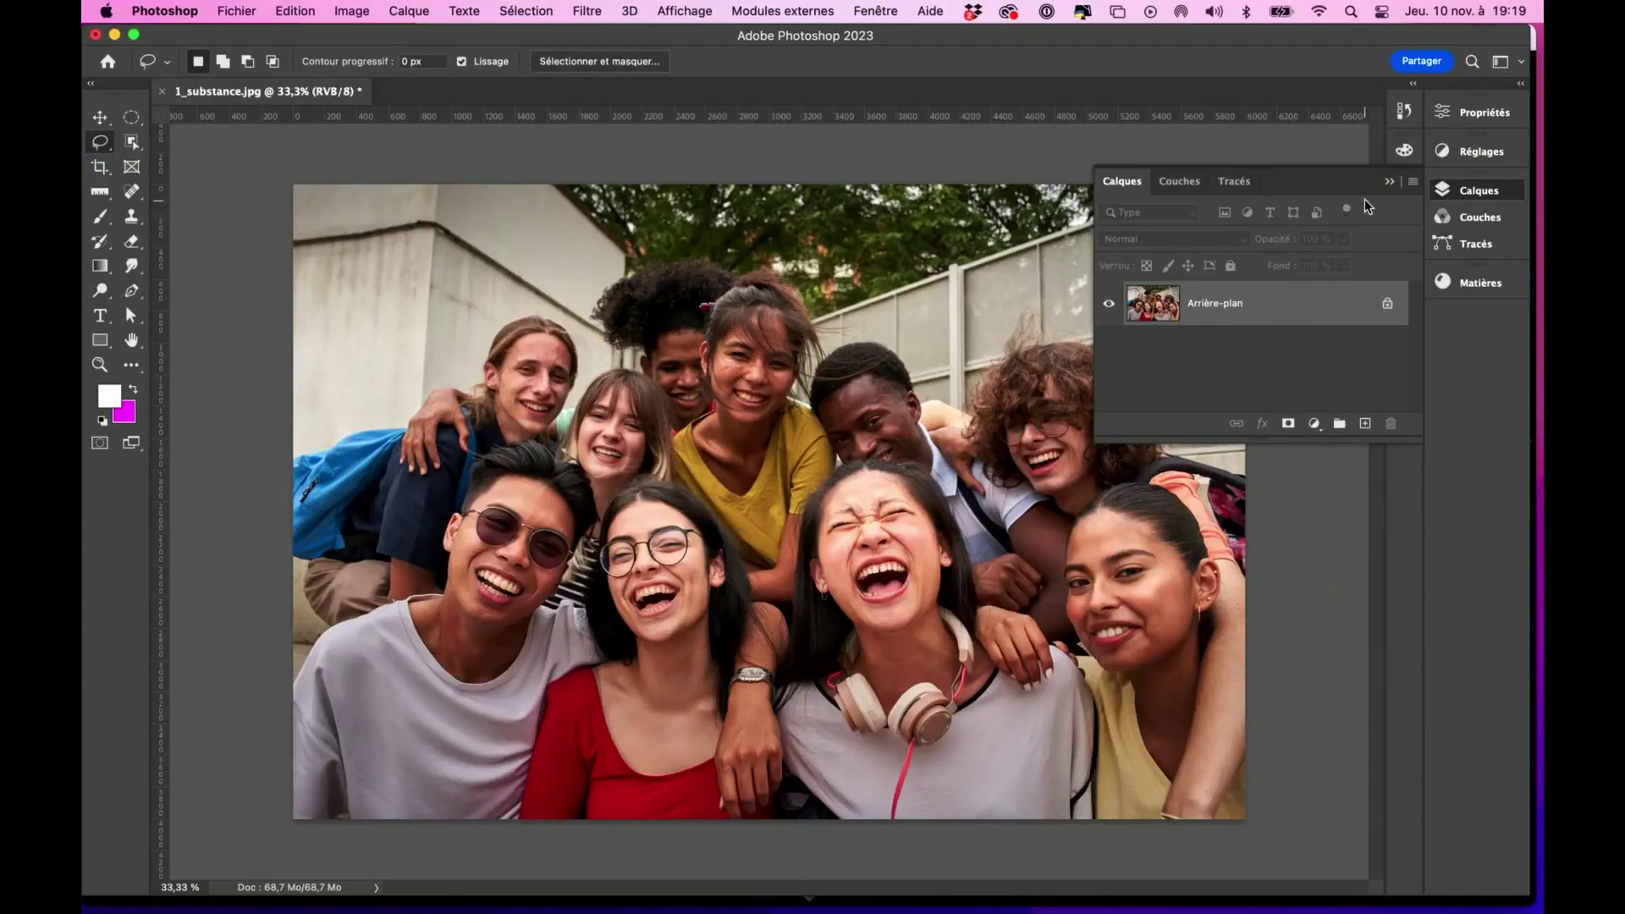
pyautogui.click(1390, 182)
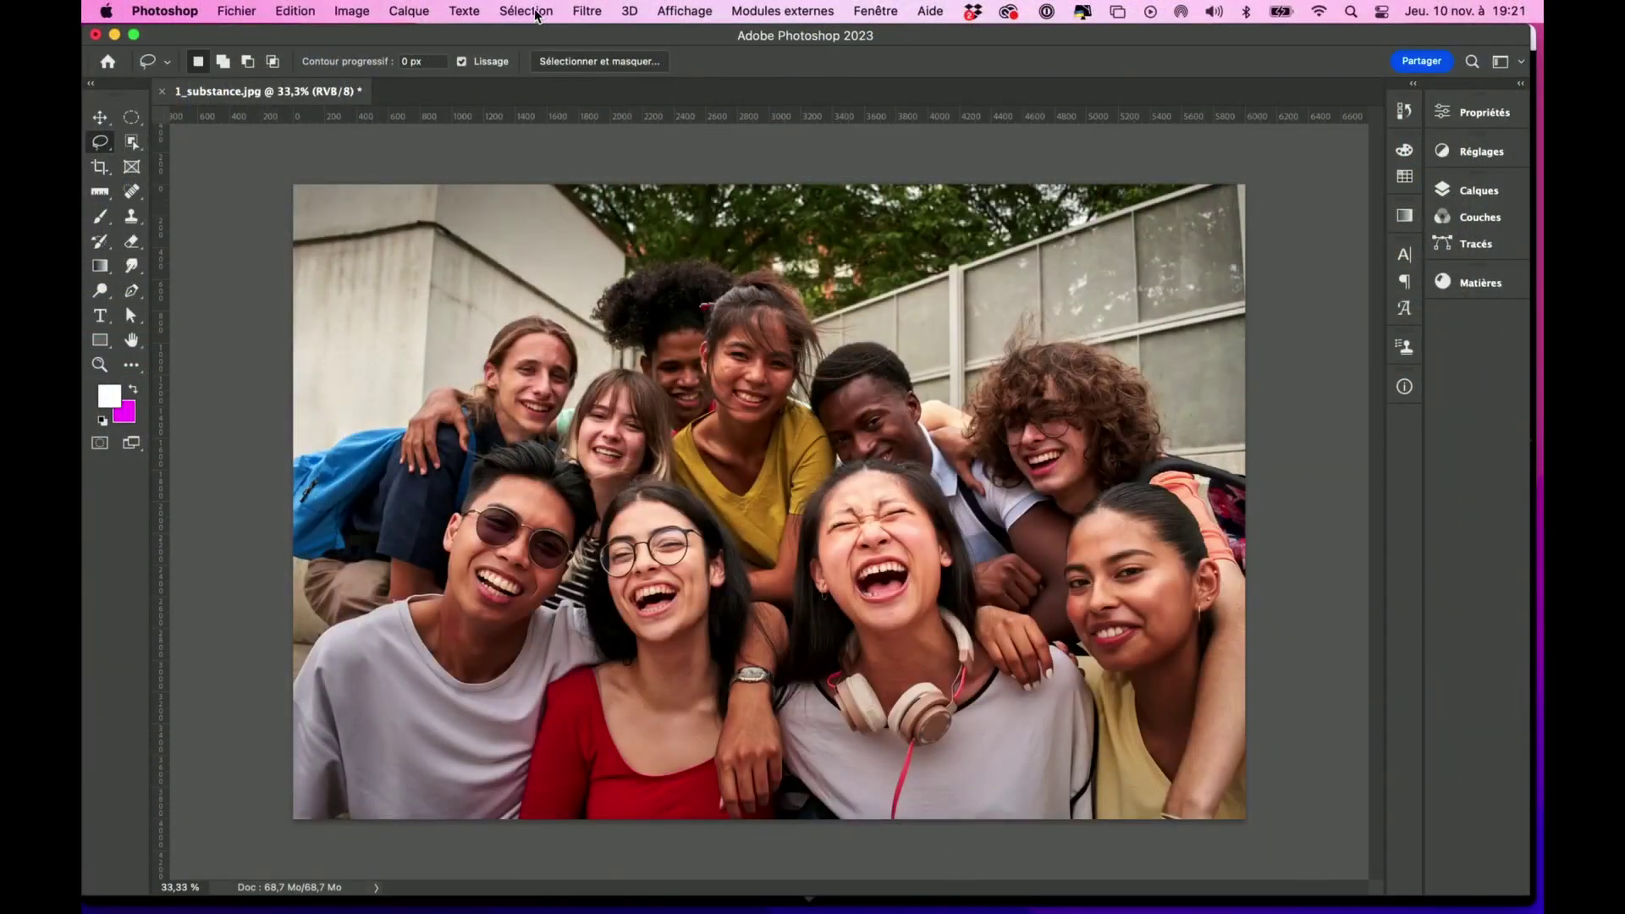
# Try the automatic subject selection (Sujet) on the group photo and deselect the result
pyautogui.click(526, 11)
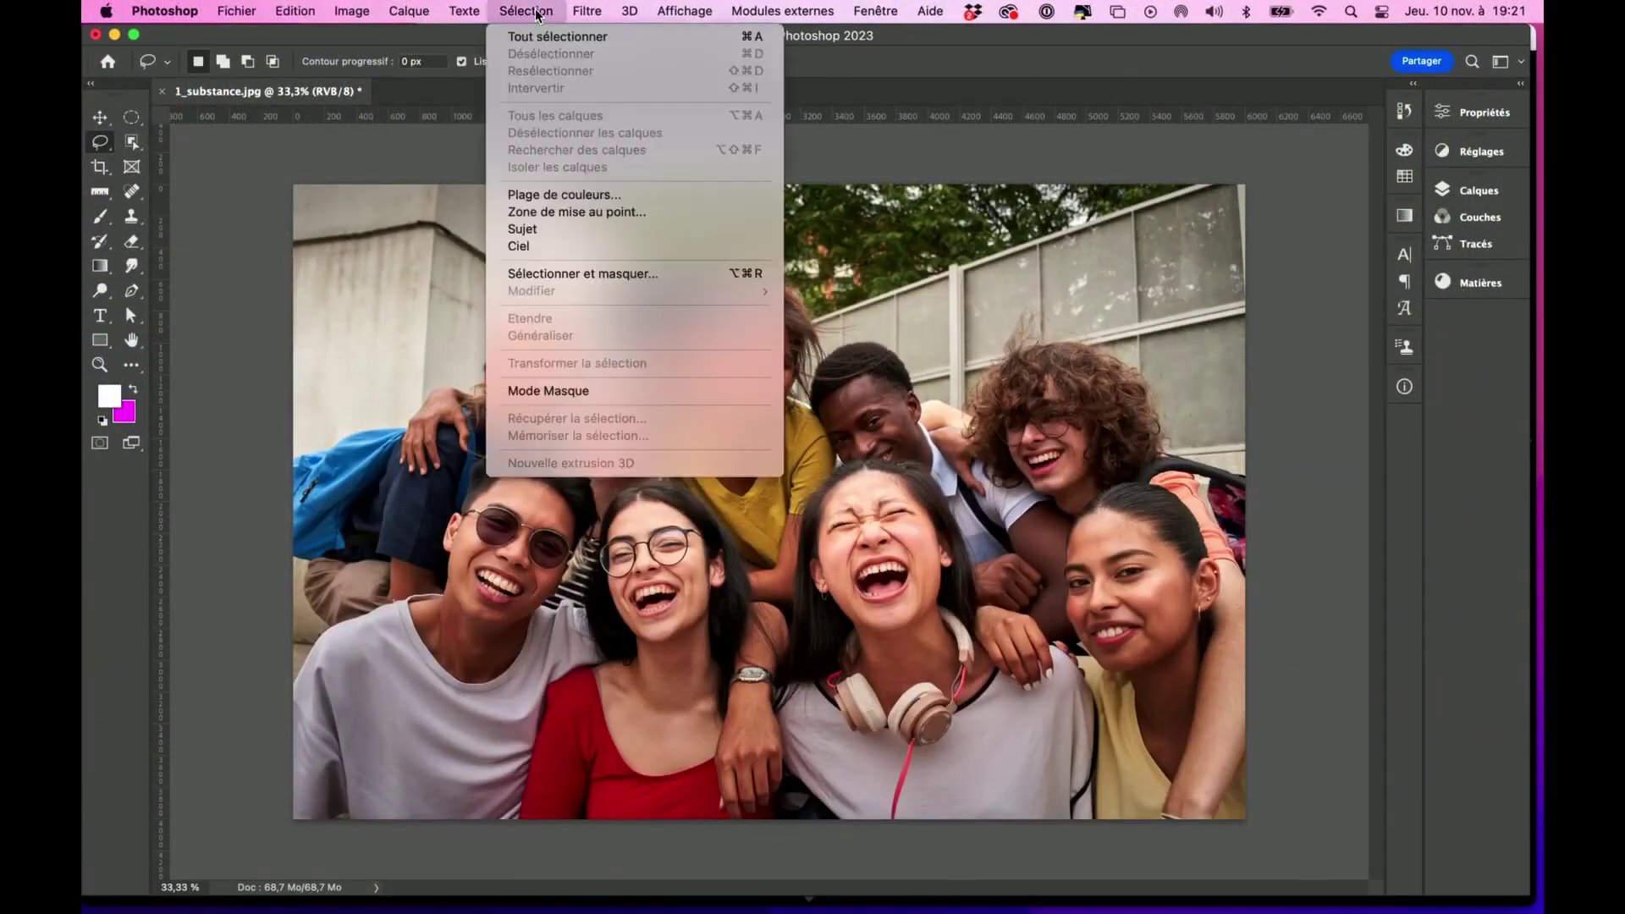
pyautogui.click(544, 231)
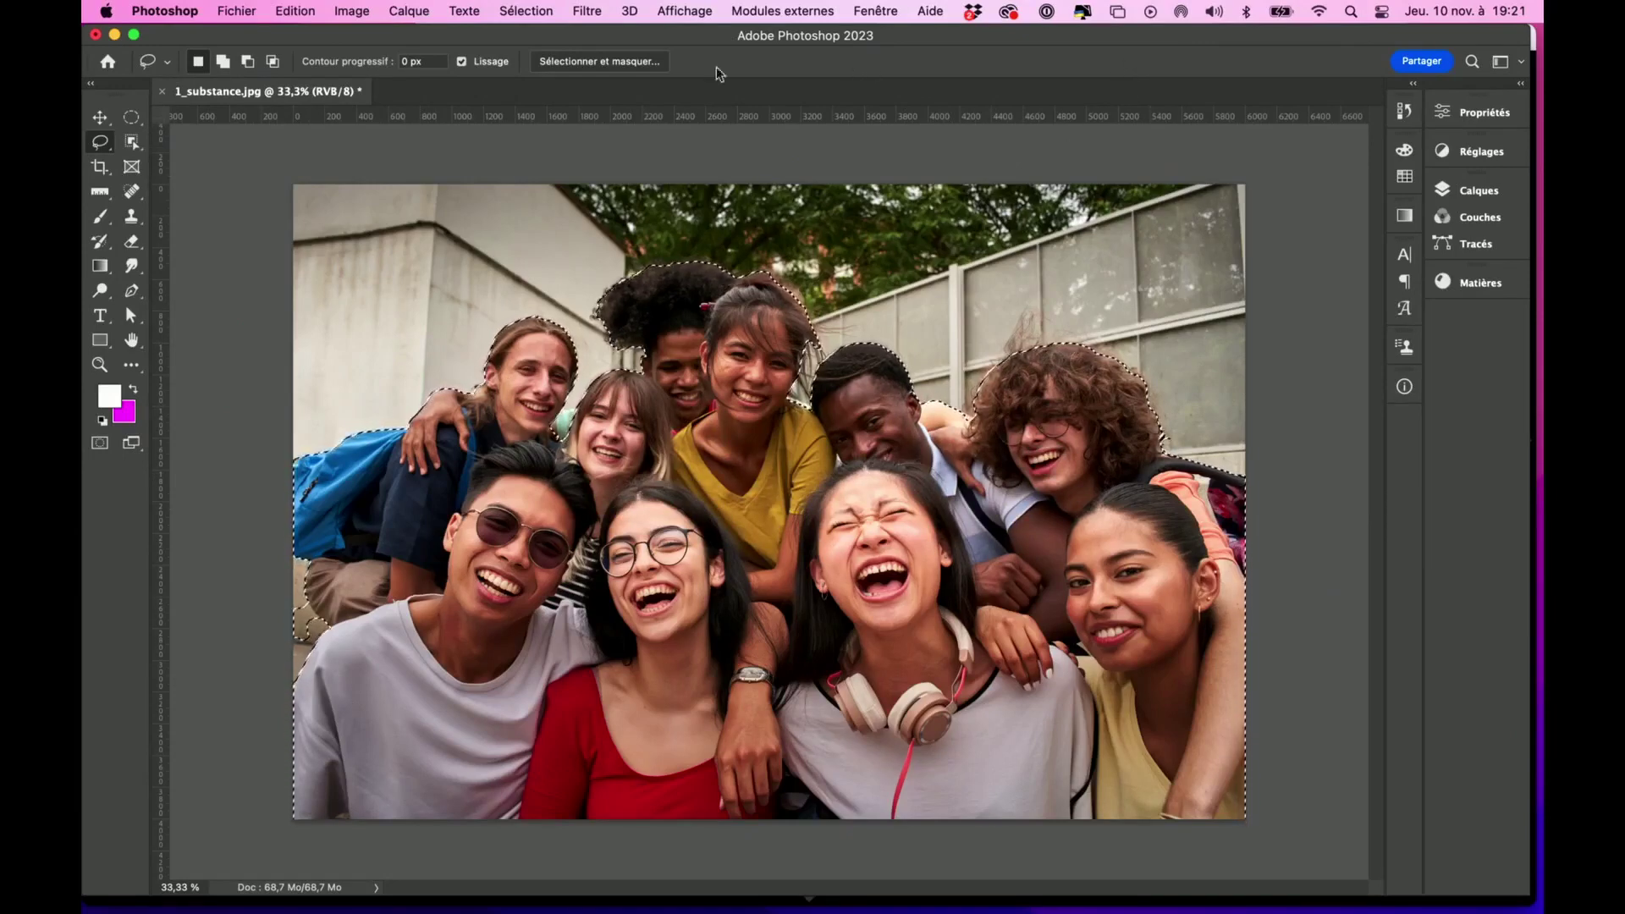
pyautogui.press('super+d')
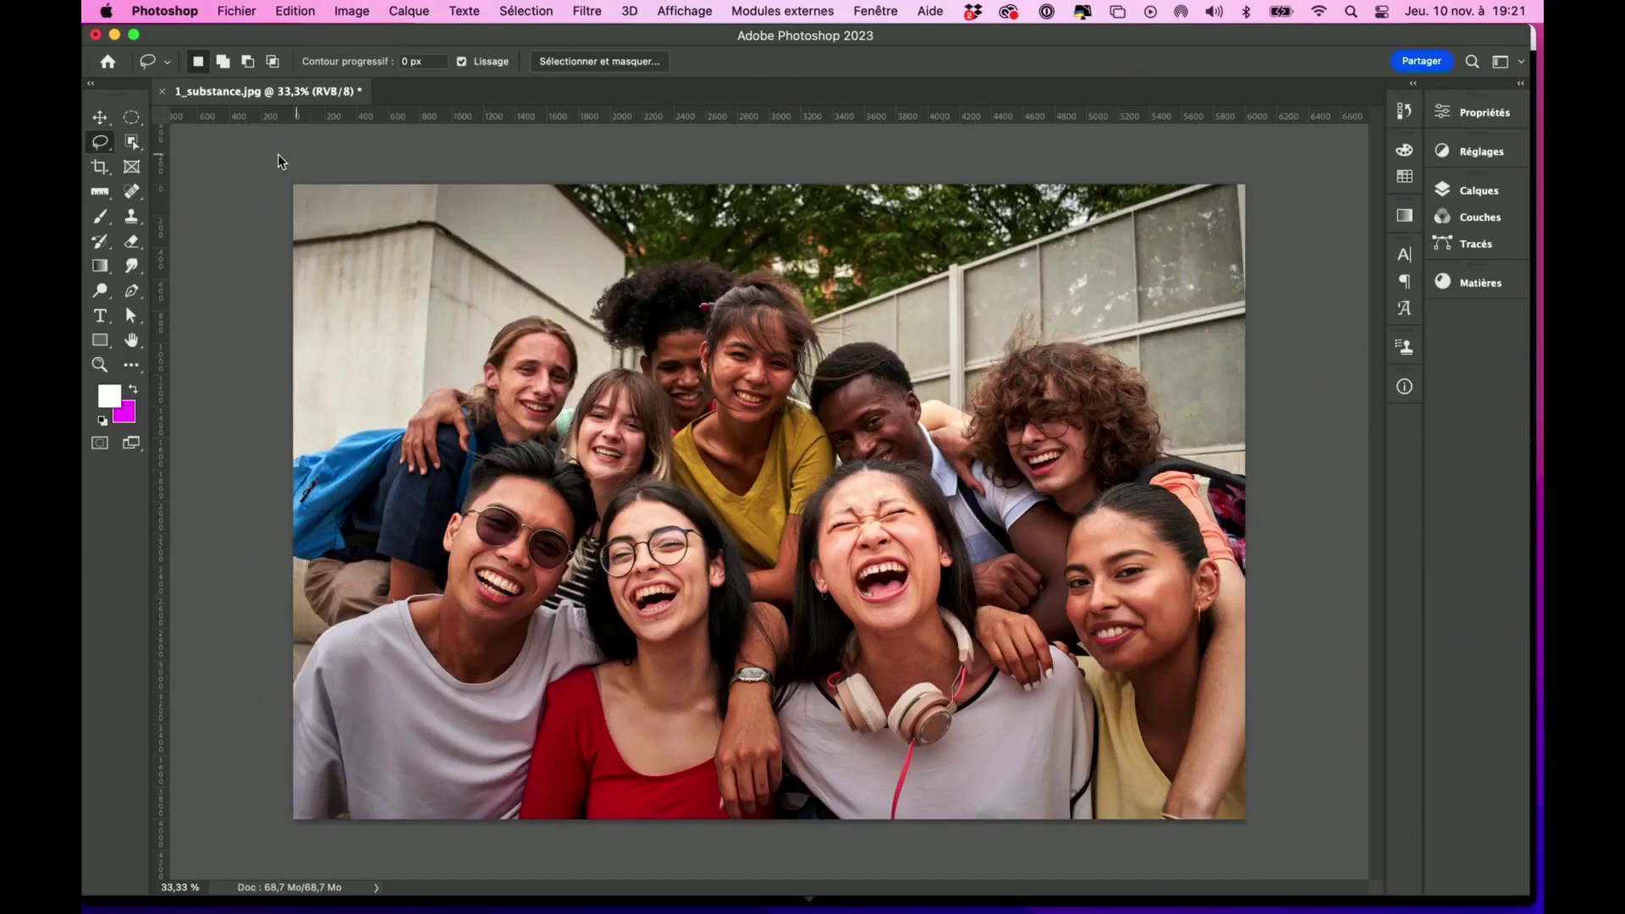
# With the Quick Selection tool, select the group of people using Select Subject in Cloud (Résultats détaillés) mode
pyautogui.click(132, 191)
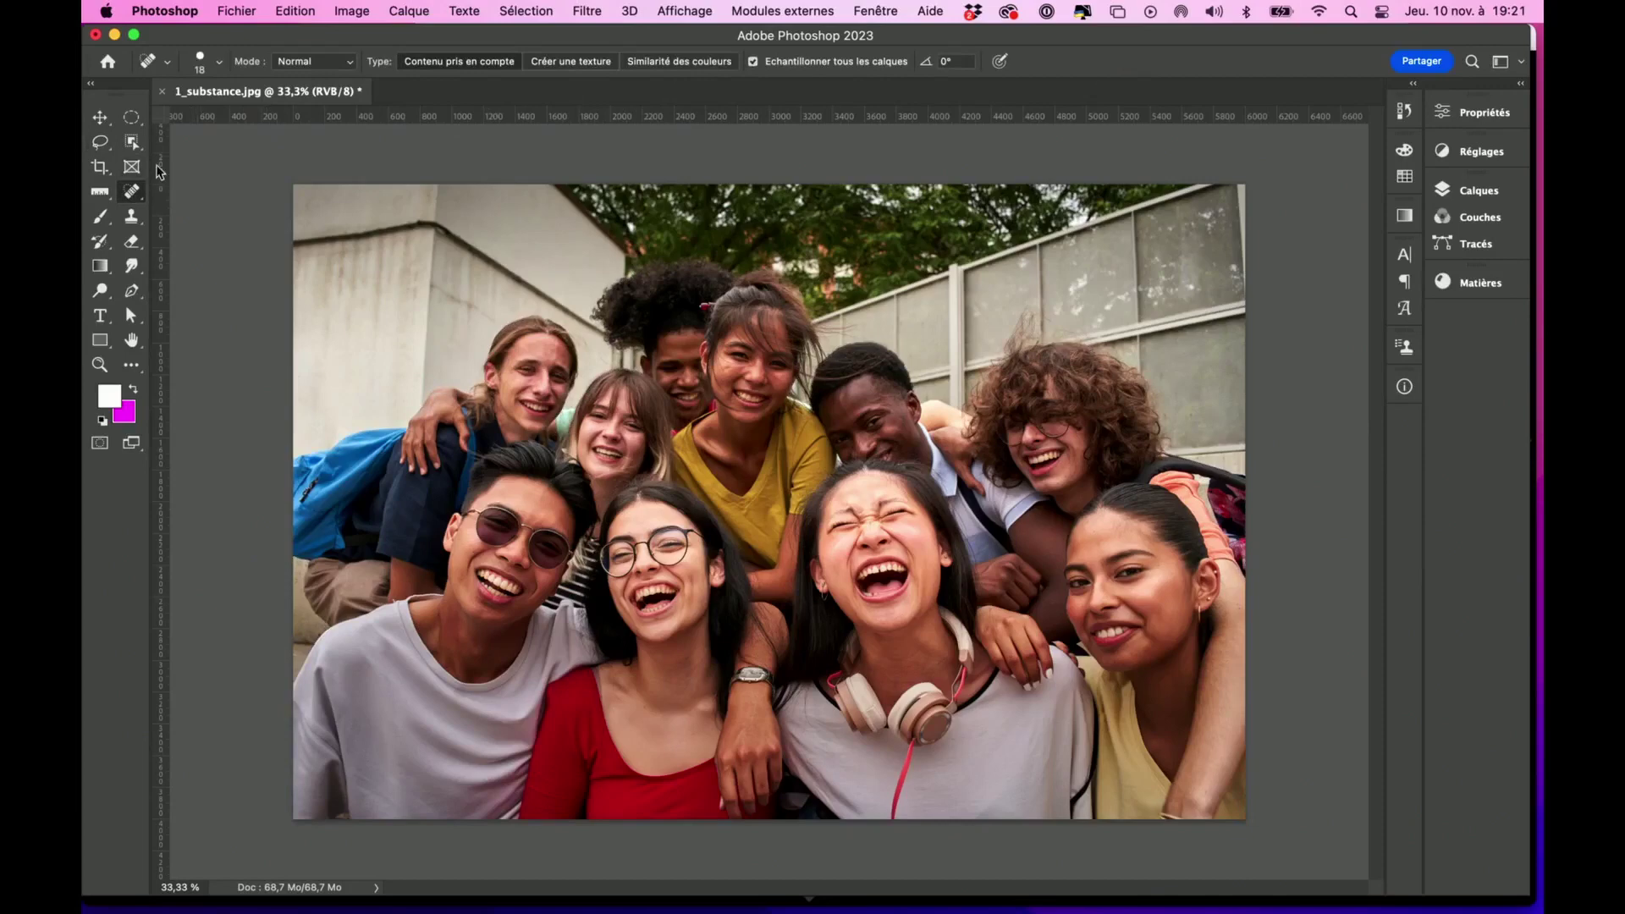
pyautogui.click(138, 145)
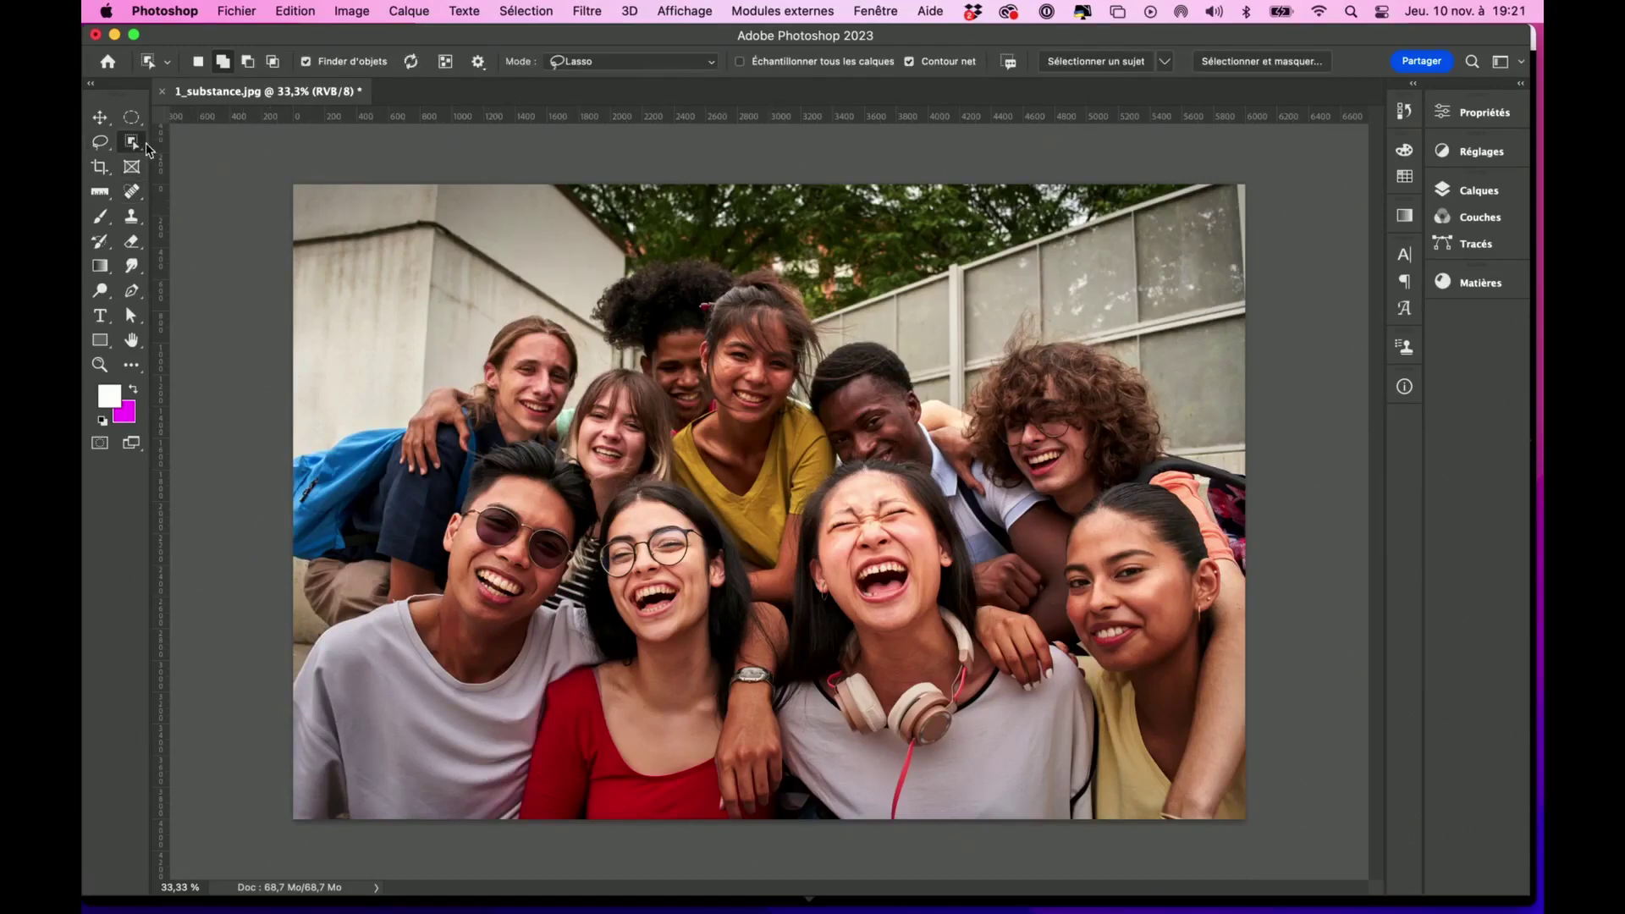
pyautogui.moveTo(133, 150); pyautogui.dragTo(174, 156)
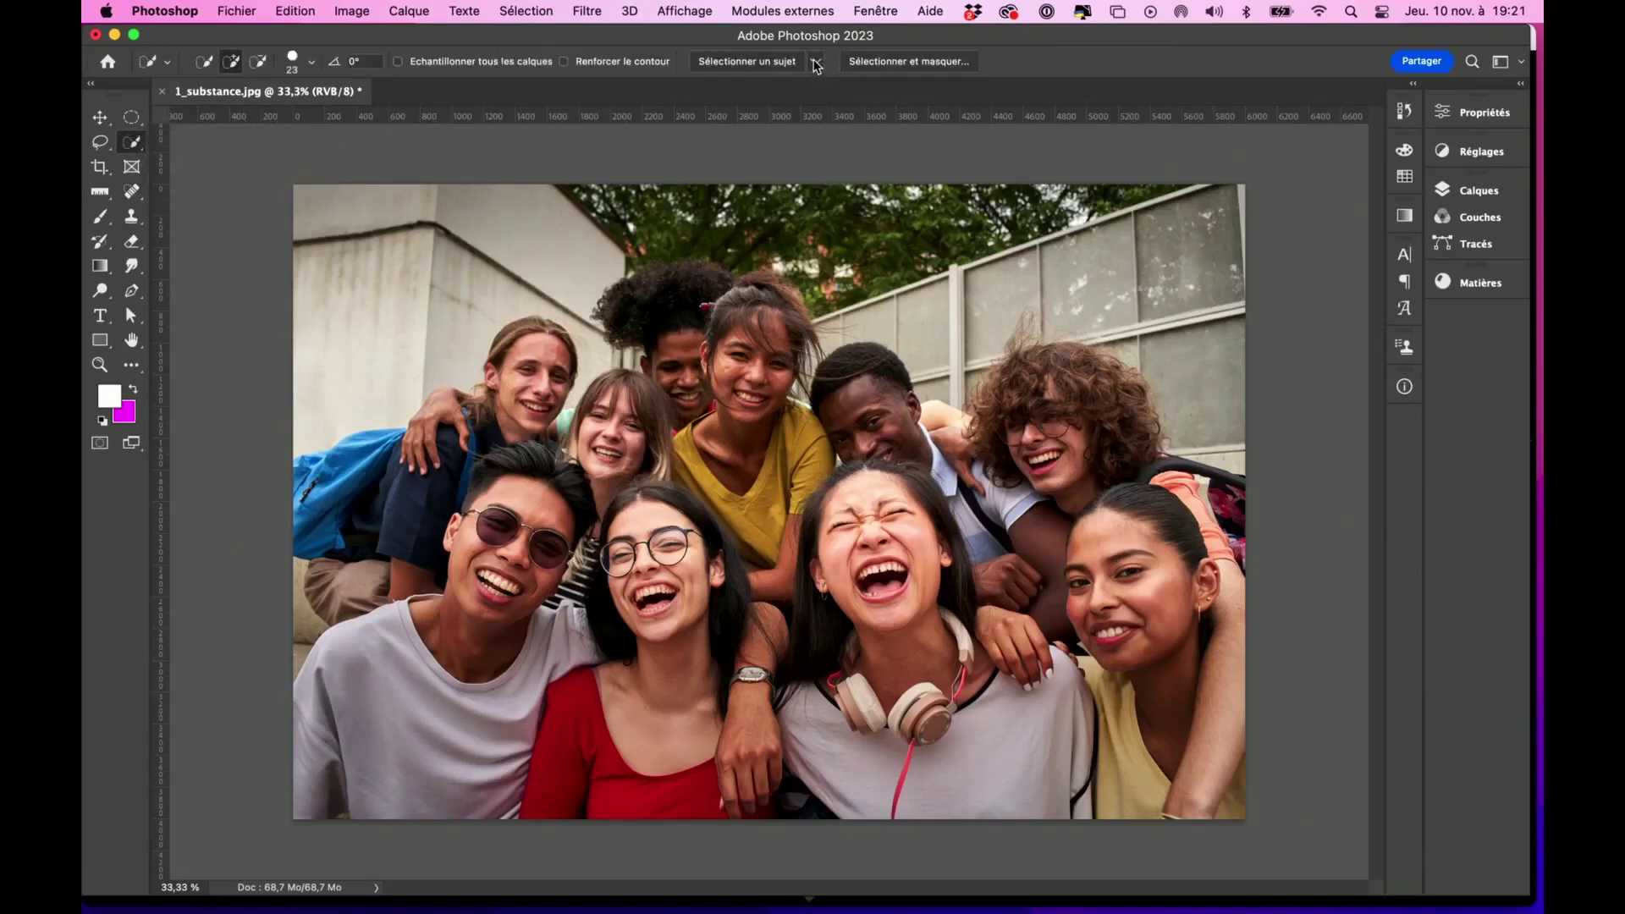
pyautogui.click(817, 64)
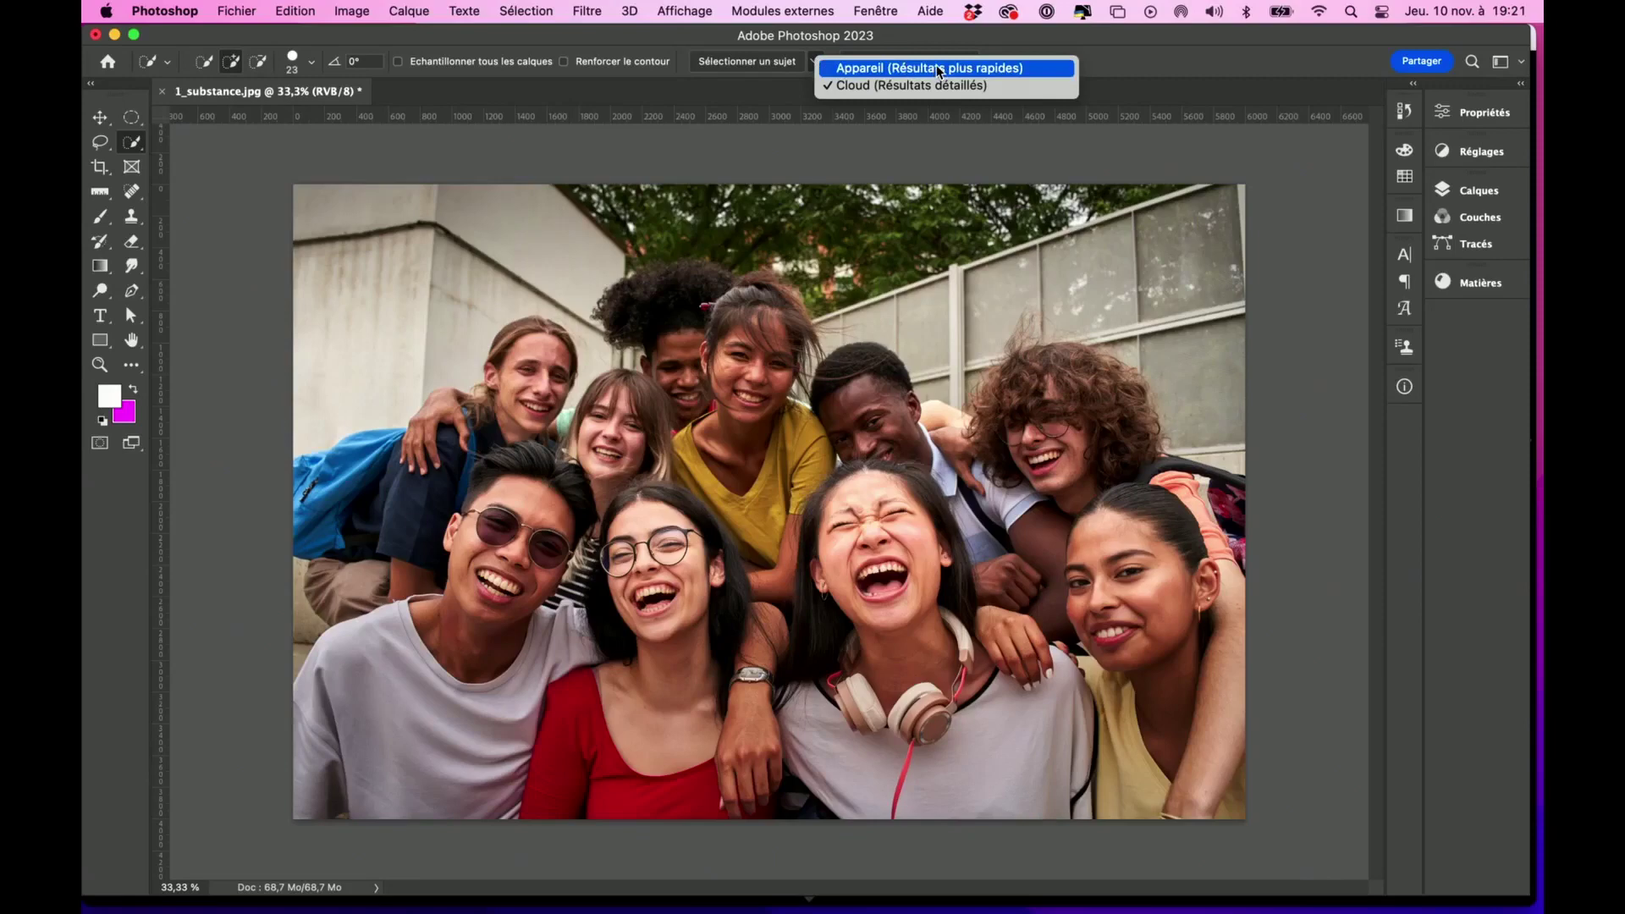
pyautogui.click(877, 88)
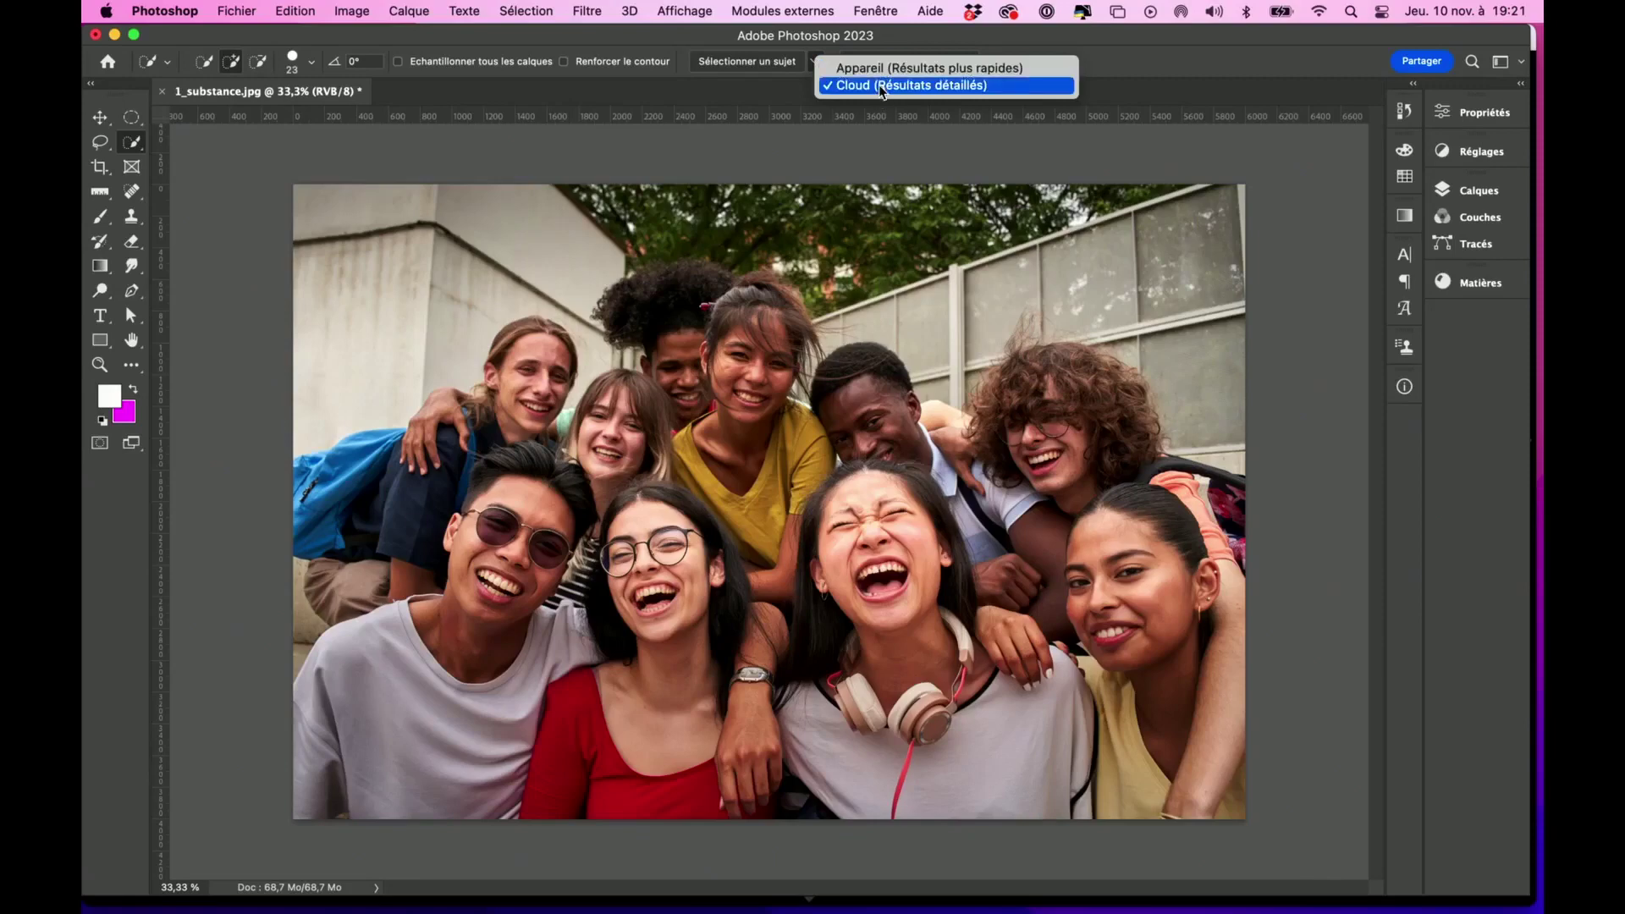
pyautogui.click(881, 88)
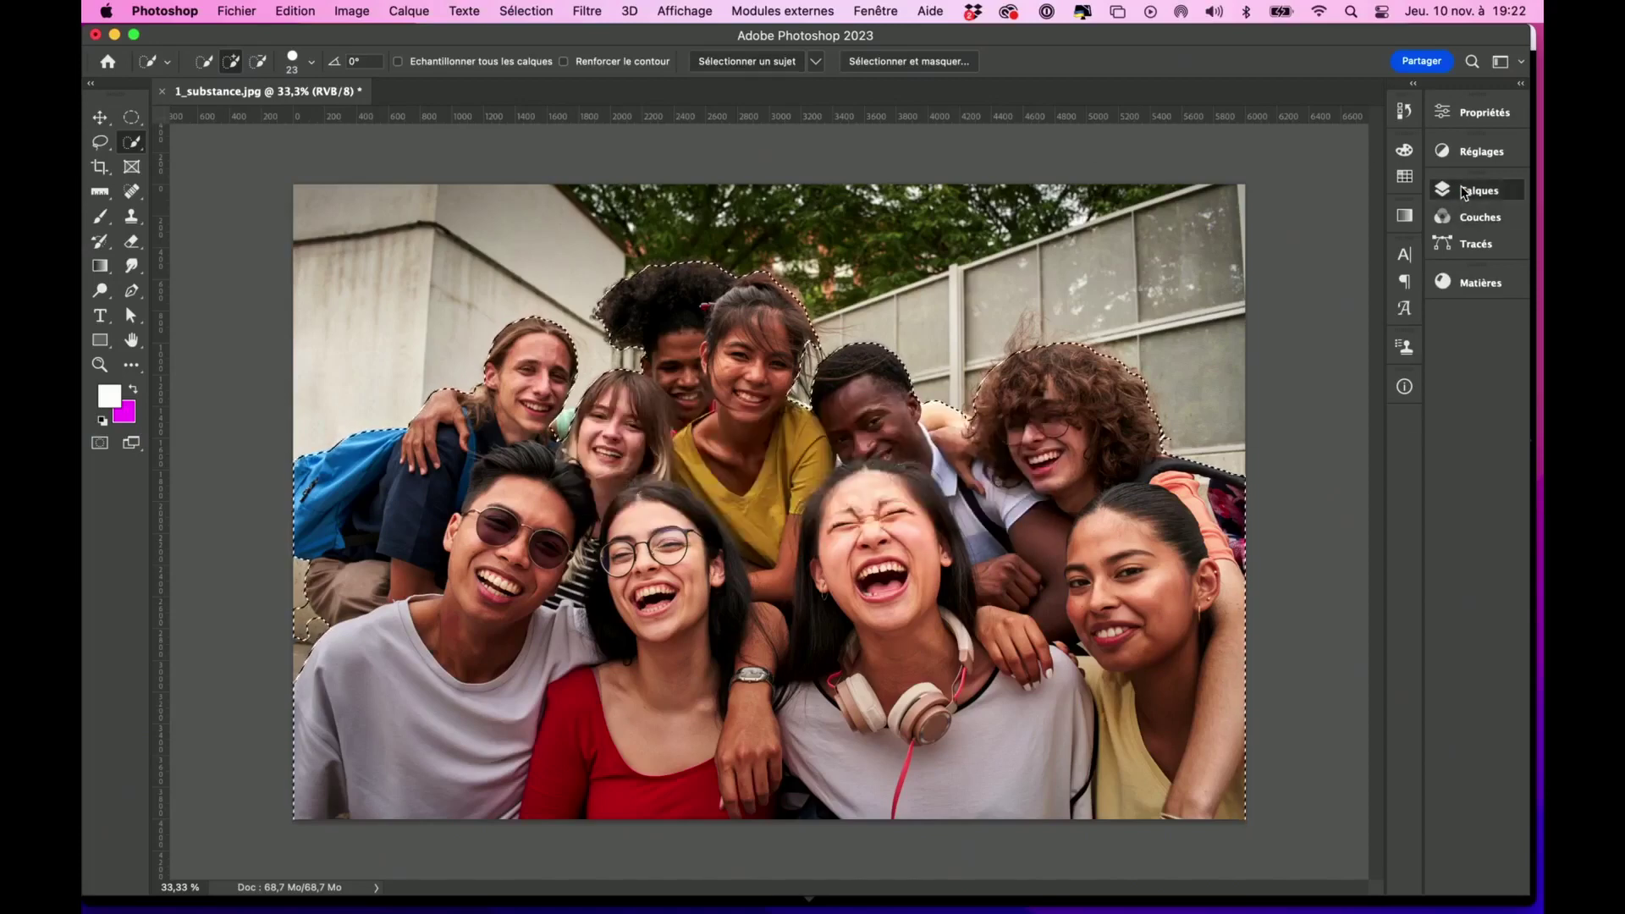
# Hide the background behind the group by adding a layer mask from the selection
pyautogui.click(1464, 191)
pyautogui.click(1290, 425)
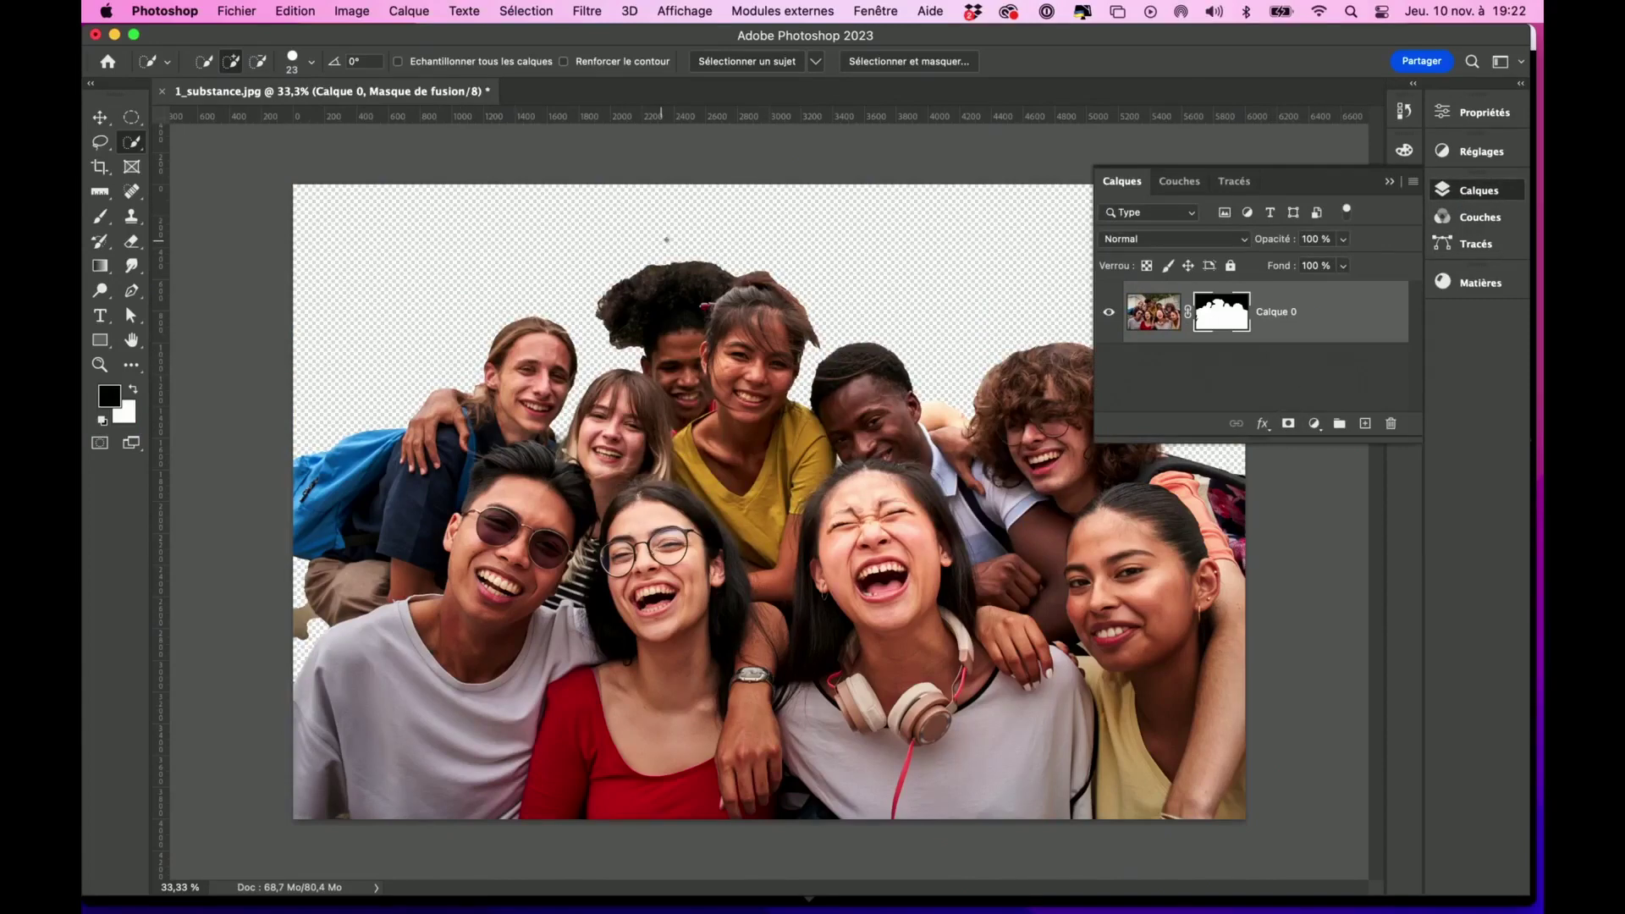
pyautogui.click(1390, 185)
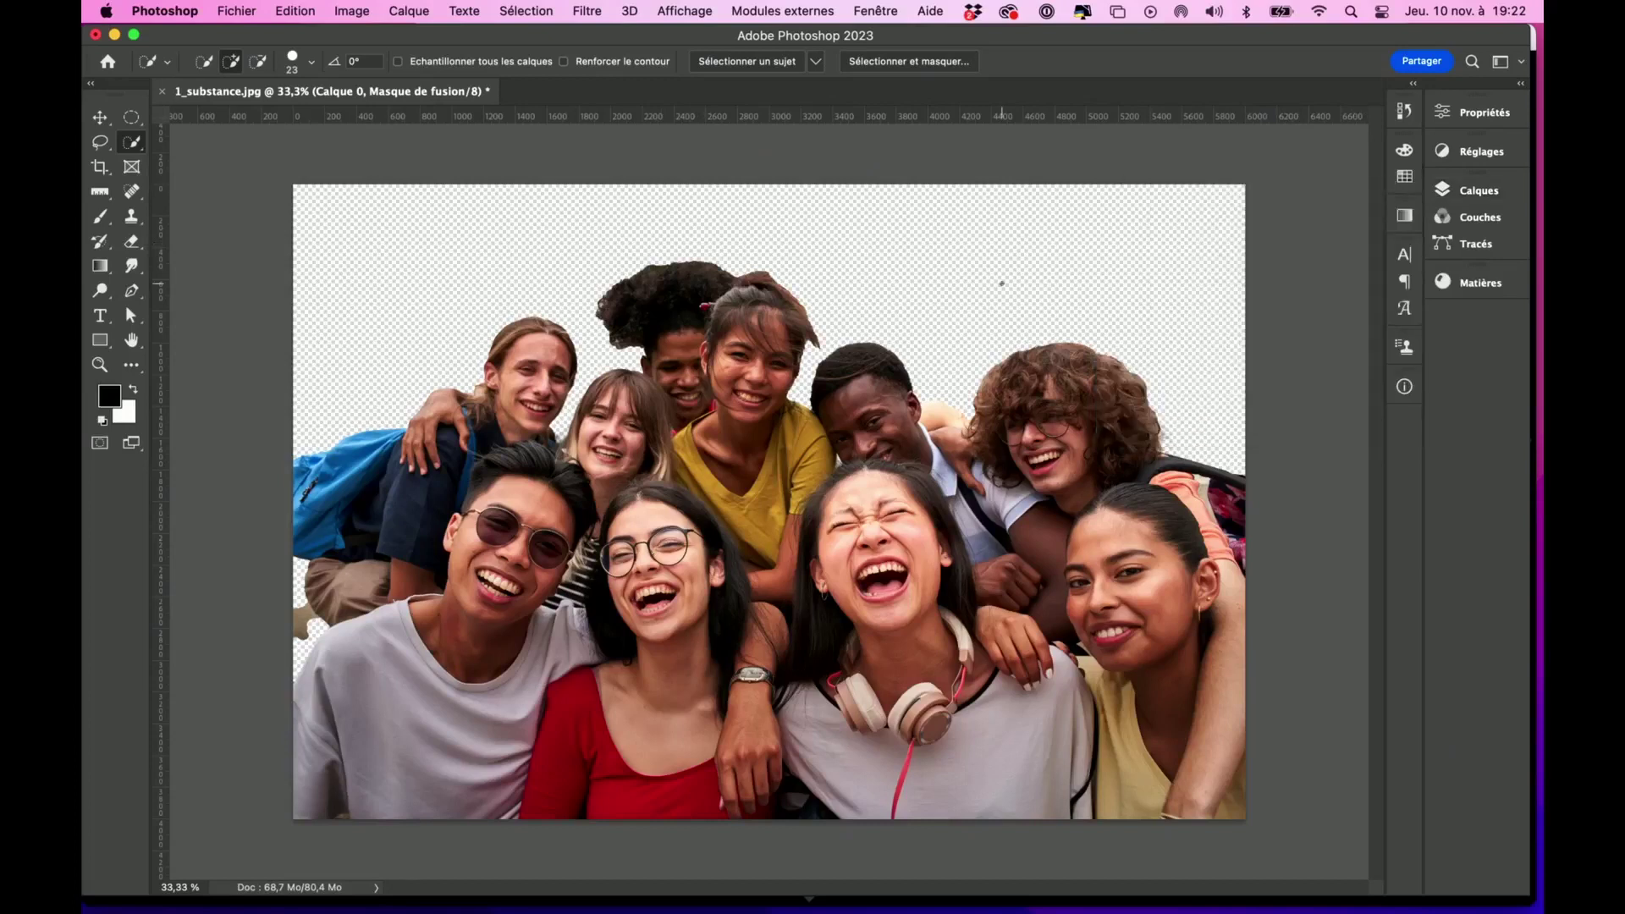
# Display the Matières panel to browse the Adobe Substance materials
pyautogui.click(871, 12)
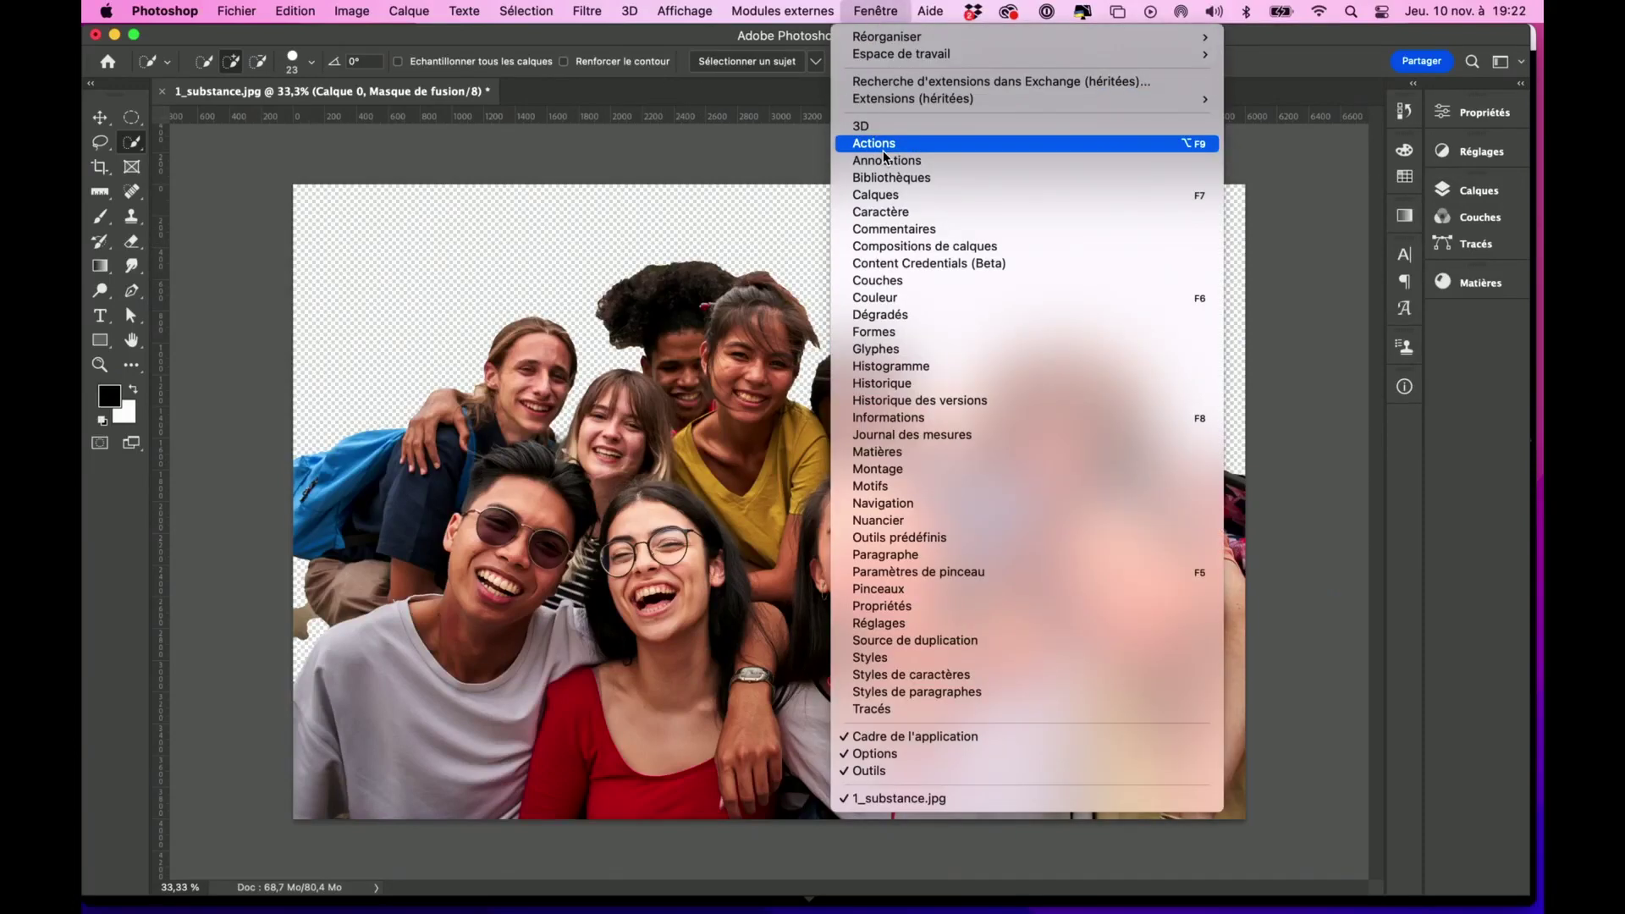
pyautogui.click(898, 456)
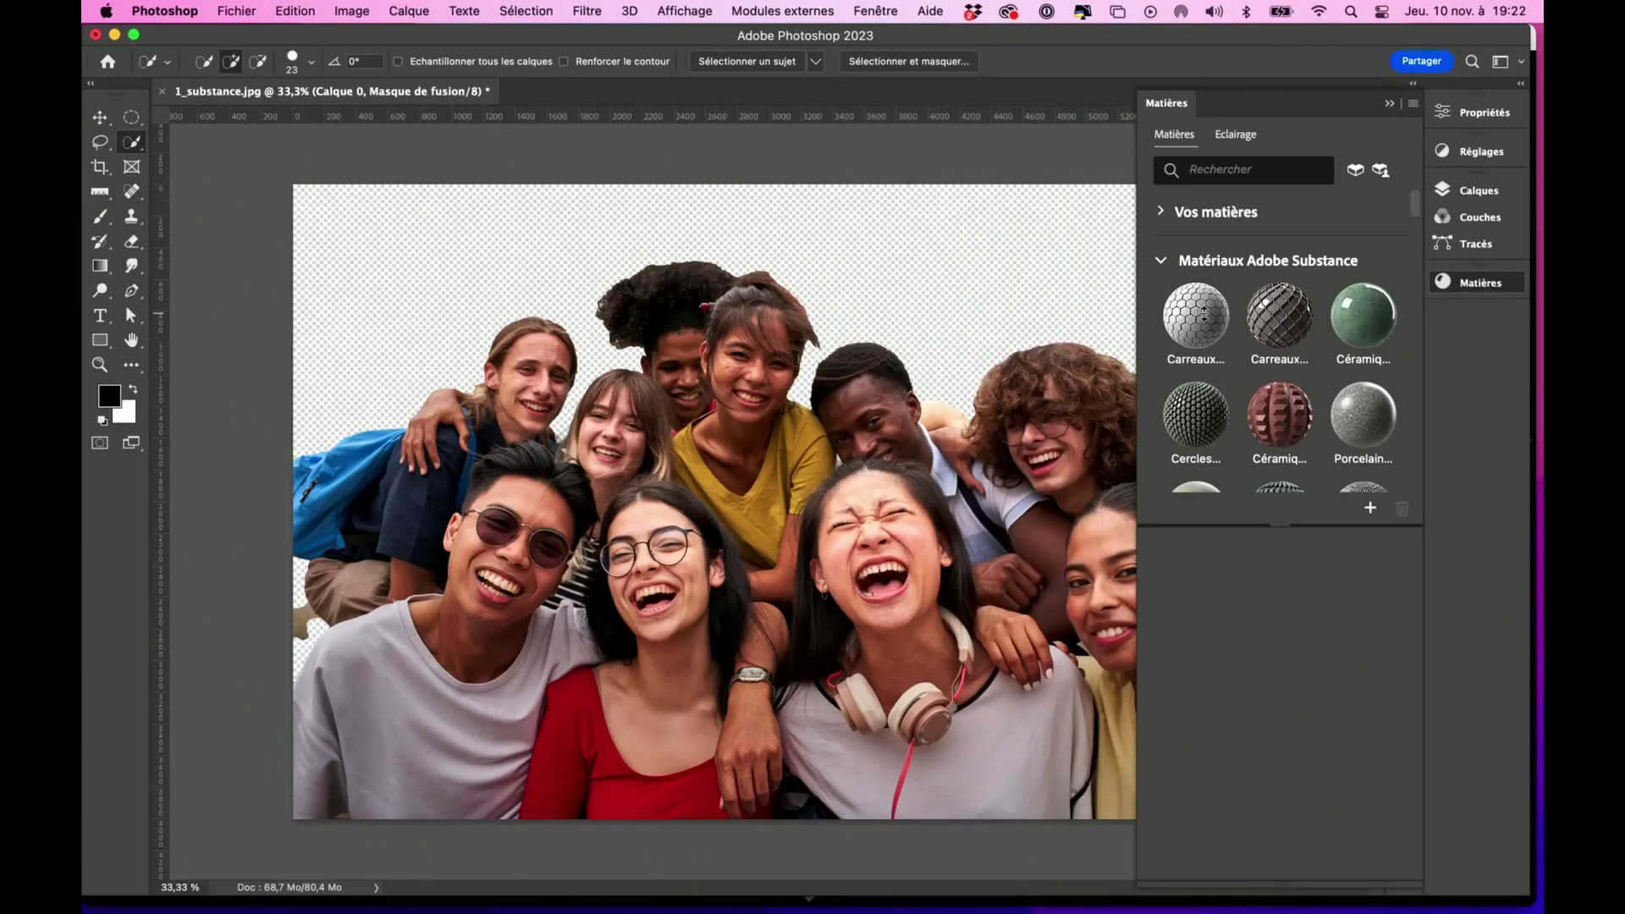
pyautogui.moveTo(1415, 213)
pyautogui.mouseDown()
pyautogui.moveTo(1420, 466)
pyautogui.moveTo(1430, 188)
pyautogui.mouseUp()
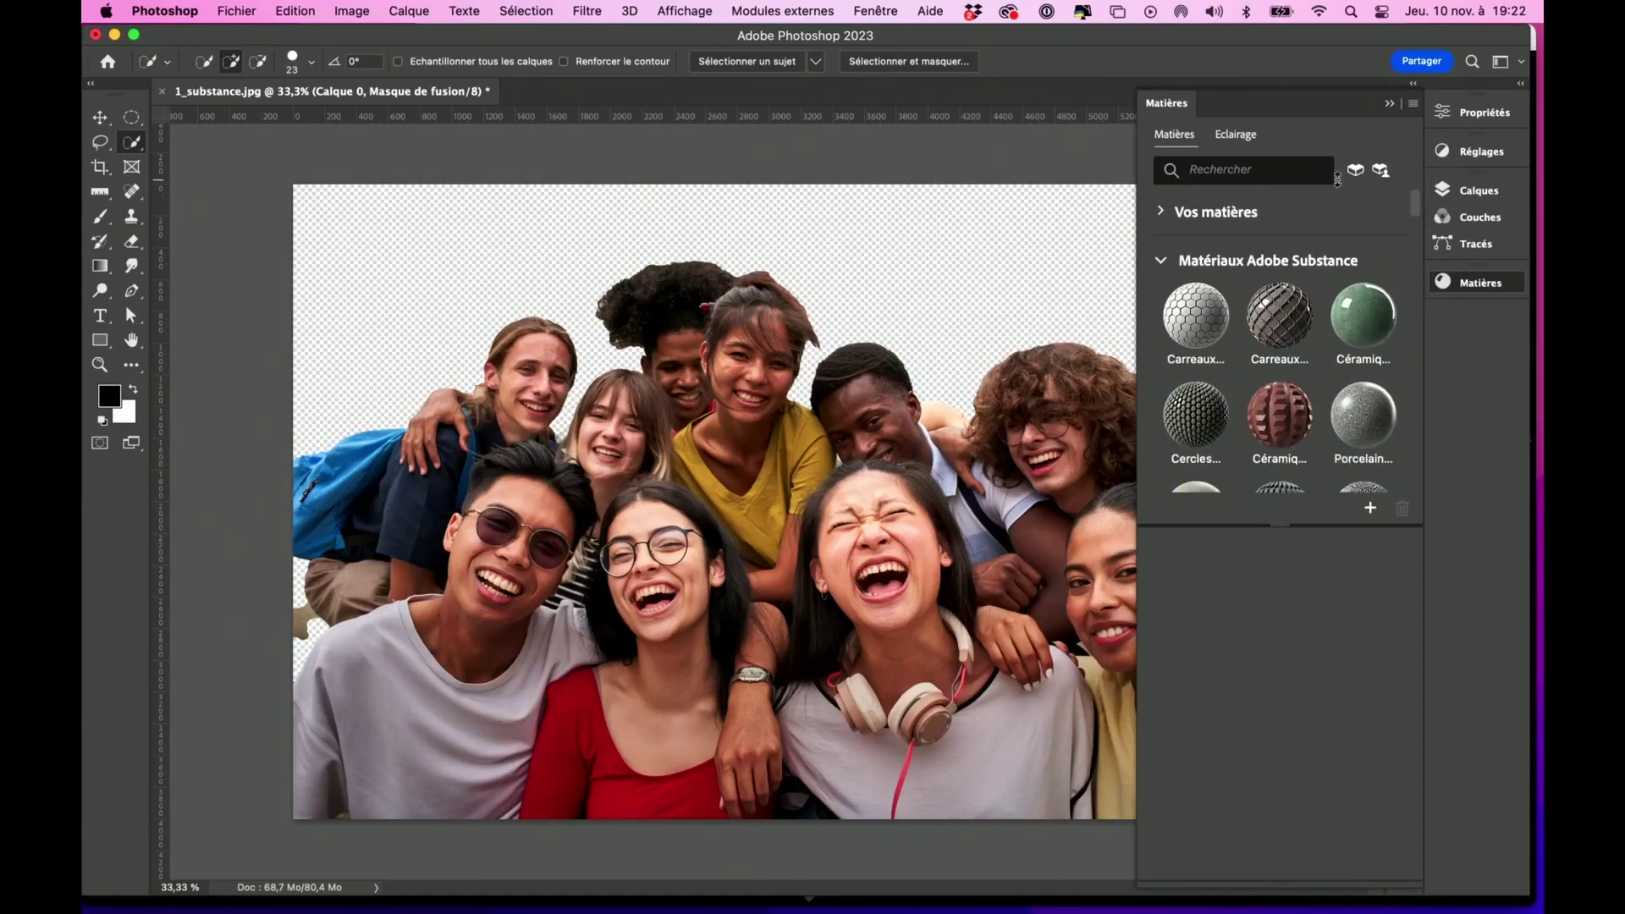